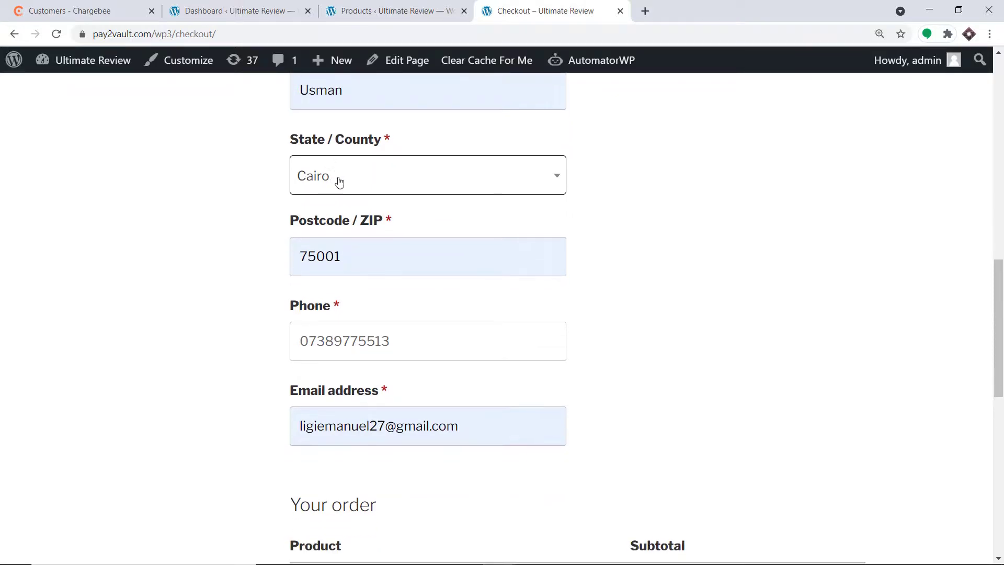
Replace the name part of the billing email address with the customer's full name, keeping the number and domain.
scroll(340, 220, down, 1)
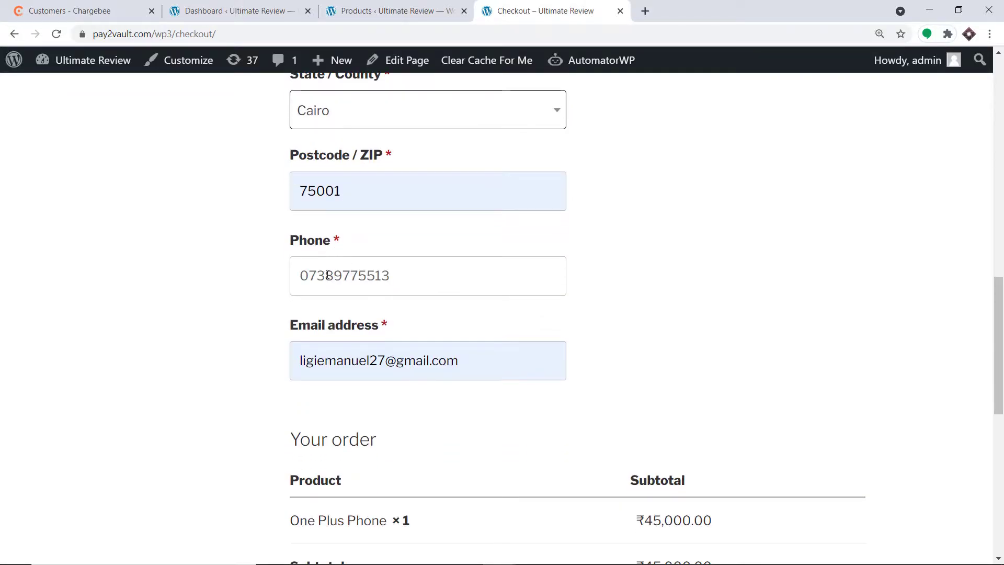
scroll(337, 251, down, 1)
drag(372, 295, 240, 303)
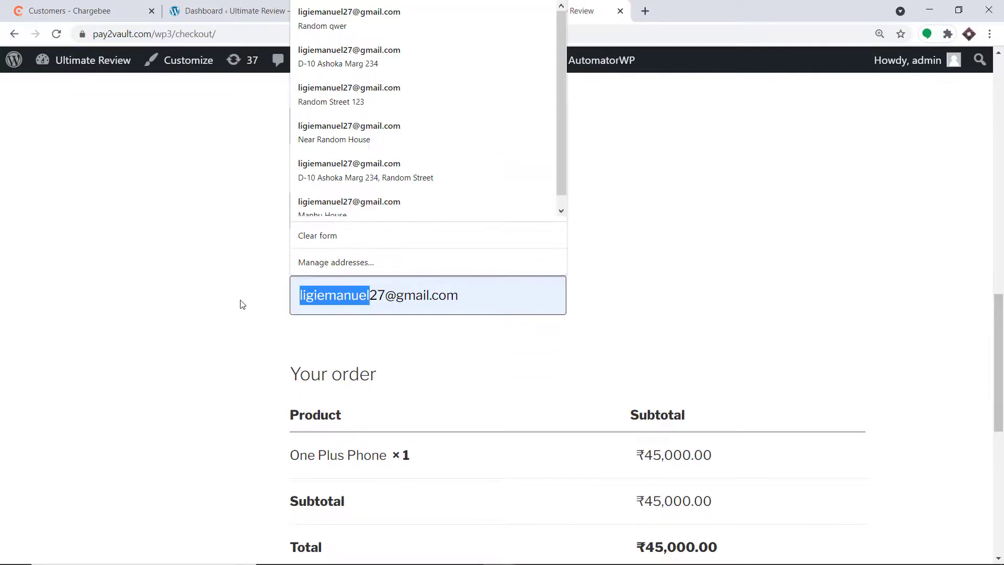
text(donald)
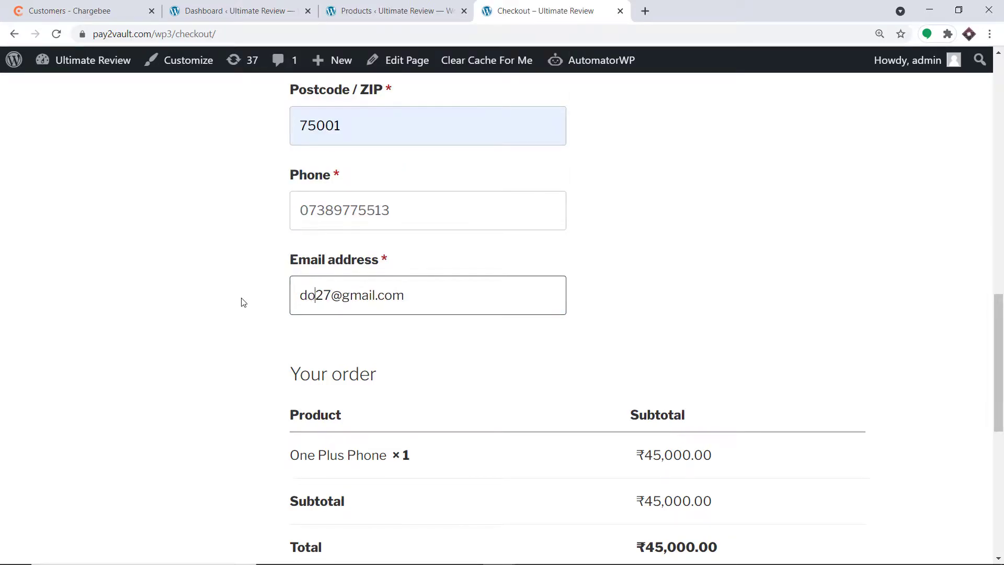
text(trump)
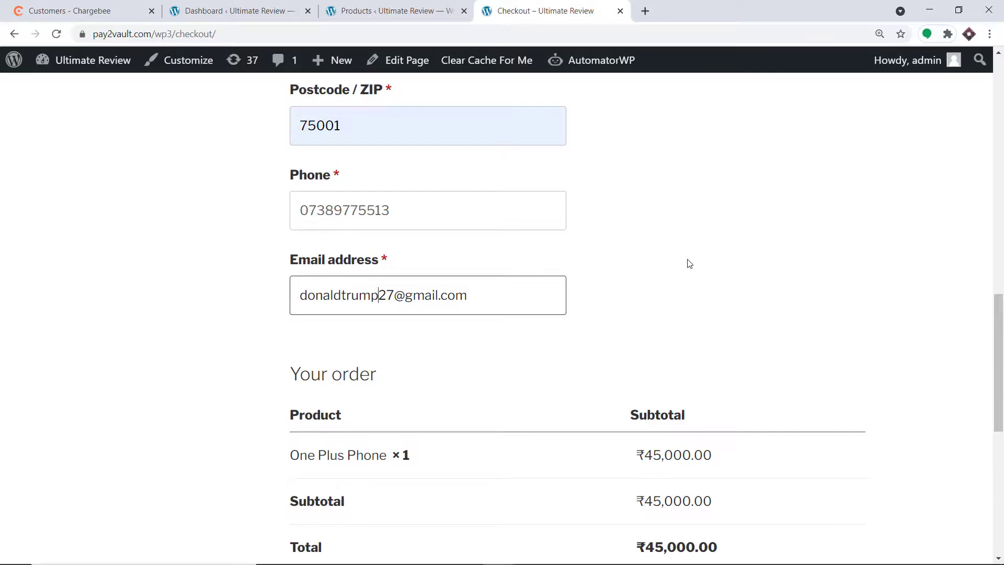
Review the billing details and place the One Plus Phone order with cash on delivery.
scroll(688, 264, down, 4)
scroll(583, 293, up, 6)
scroll(556, 280, up, 10)
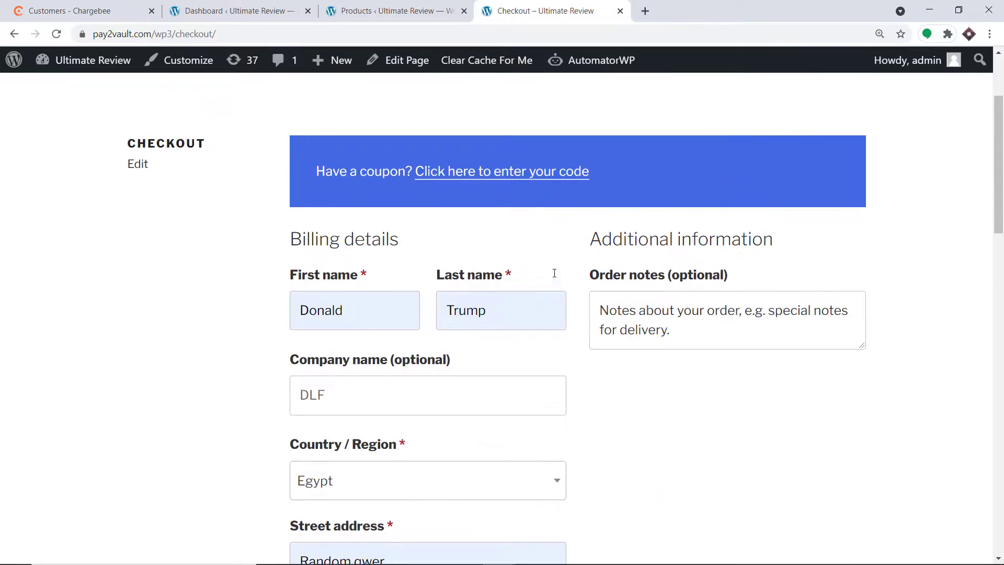
scroll(556, 278, down, 12)
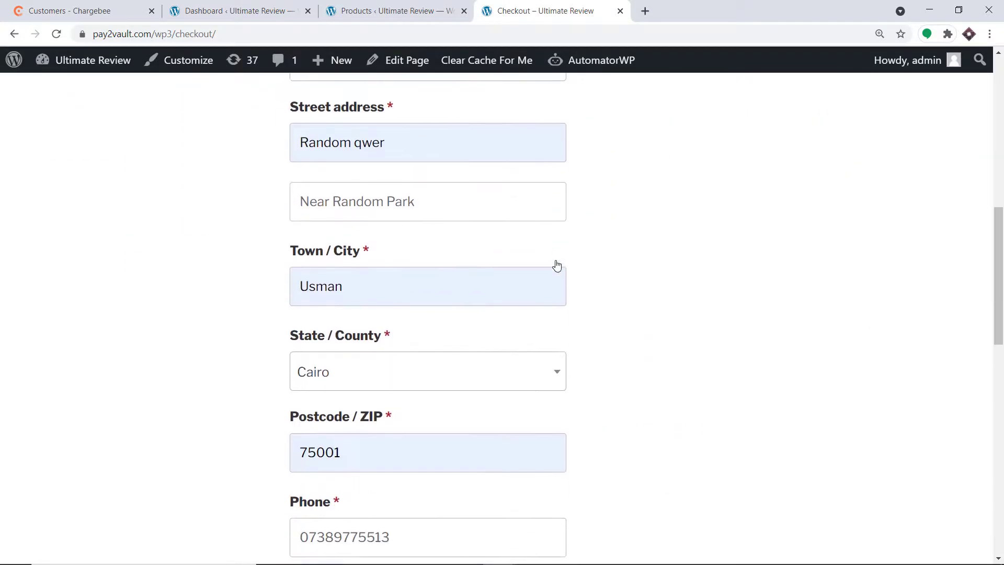
scroll(558, 265, down, 3)
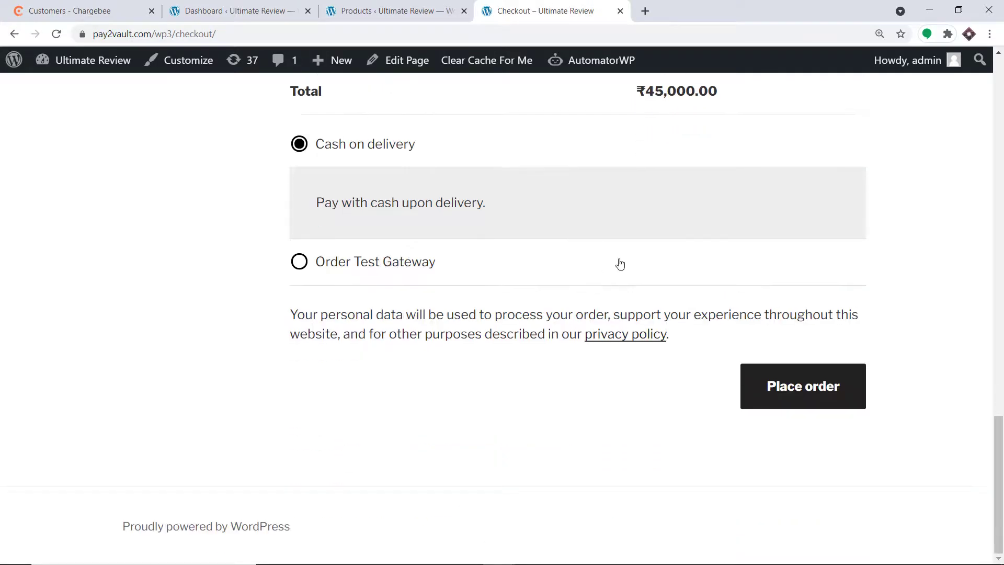
click(769, 386)
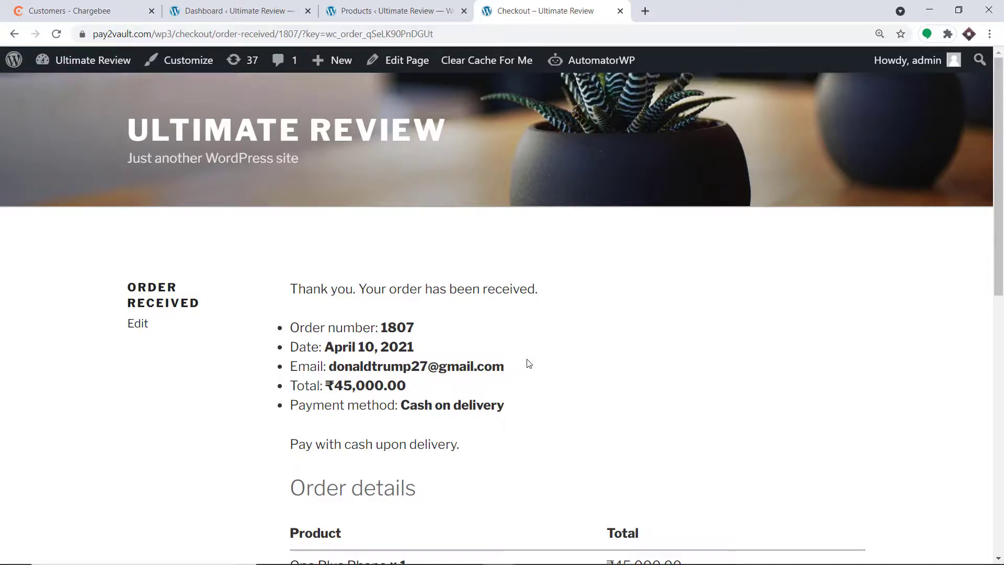
Switch to Chargebee and reload the customers list to check for the new order's customer.
click(68, 11)
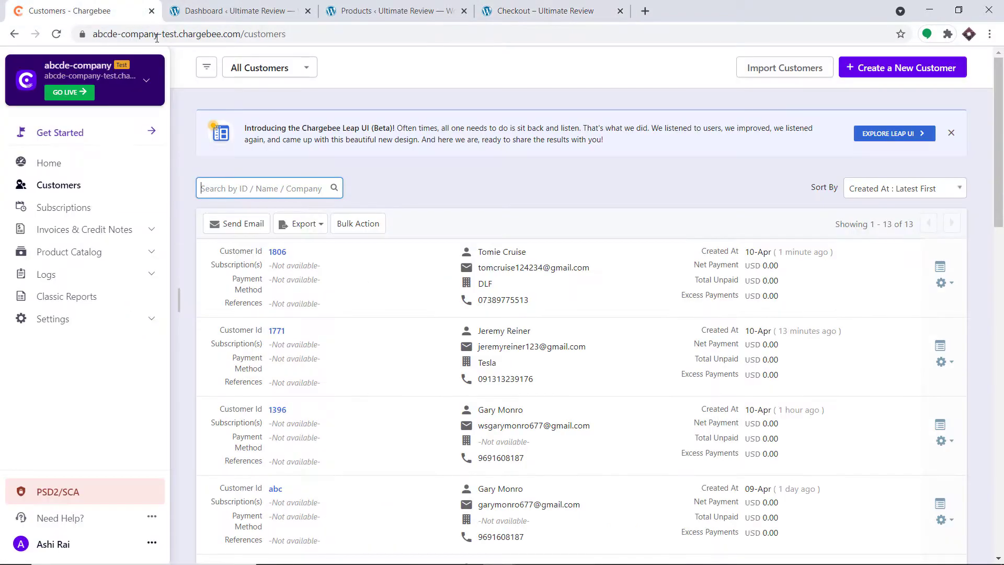
click(57, 32)
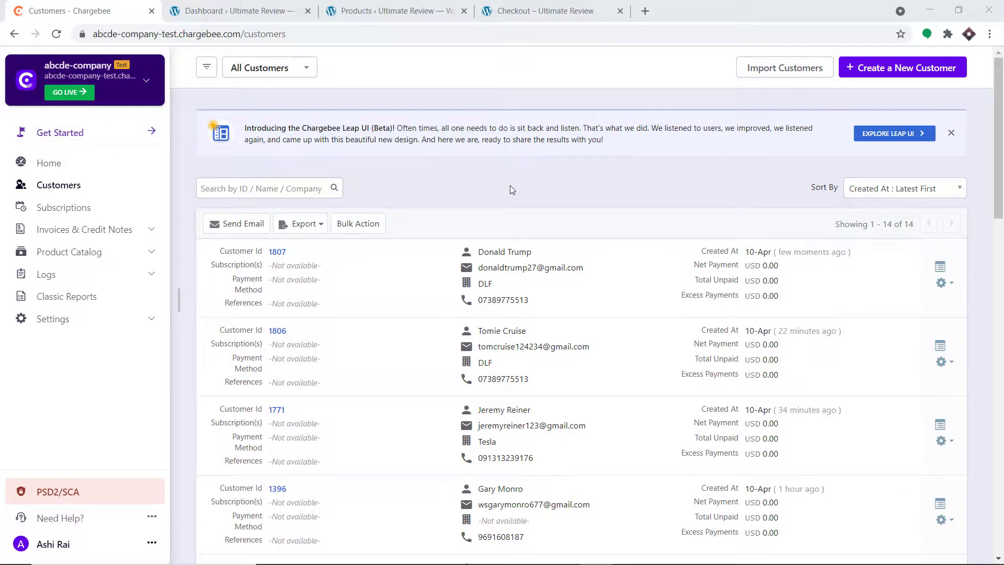
Open pabbly.com in a new browser tab, sign in and access the Connect application.
click(645, 10)
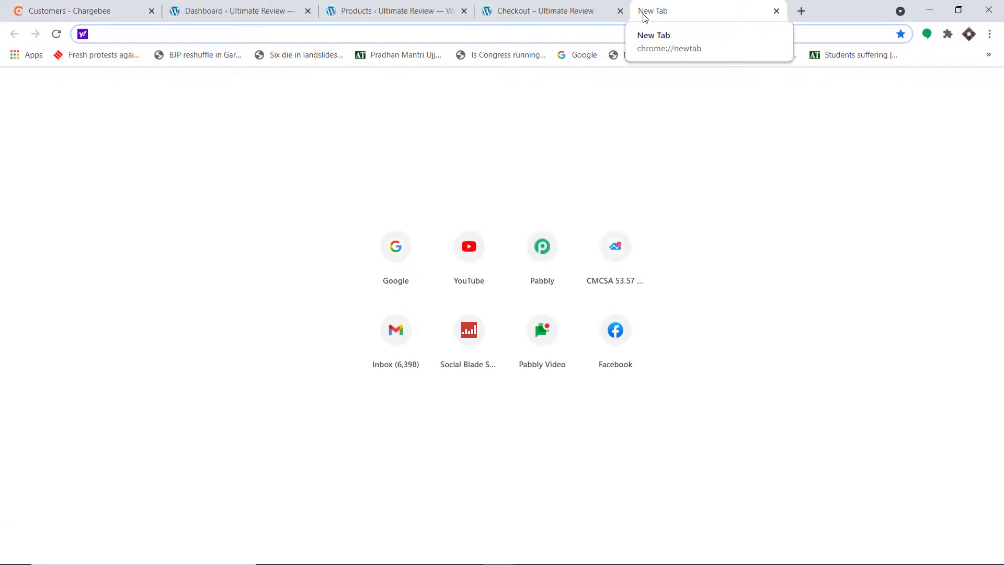
text(pa)
key(Return)
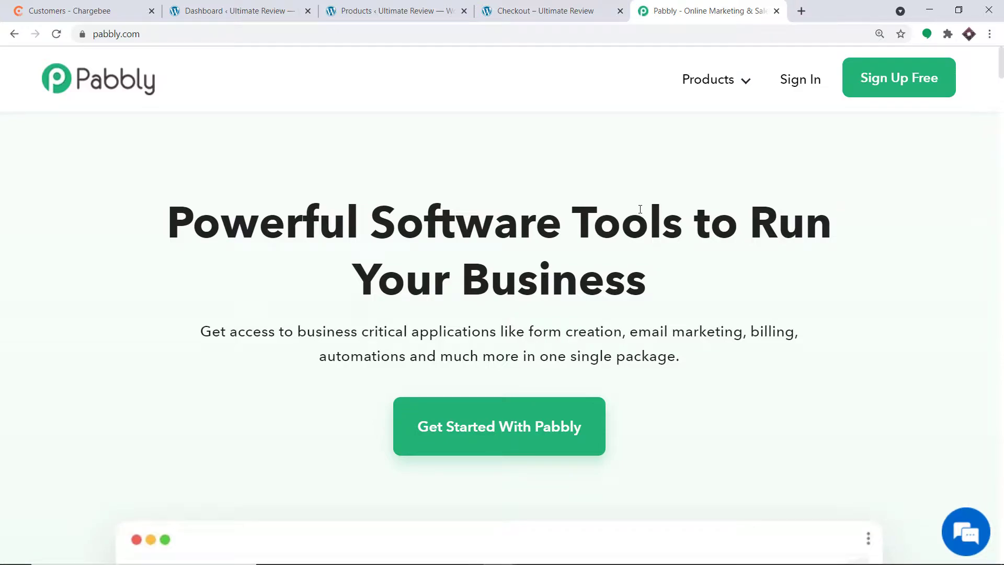
click(799, 84)
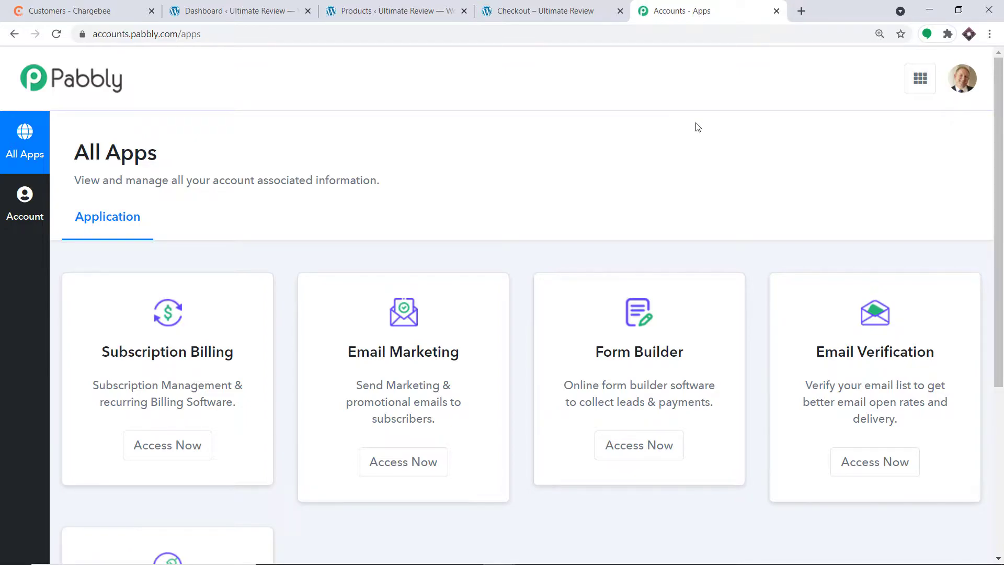
scroll(630, 145, down, 5)
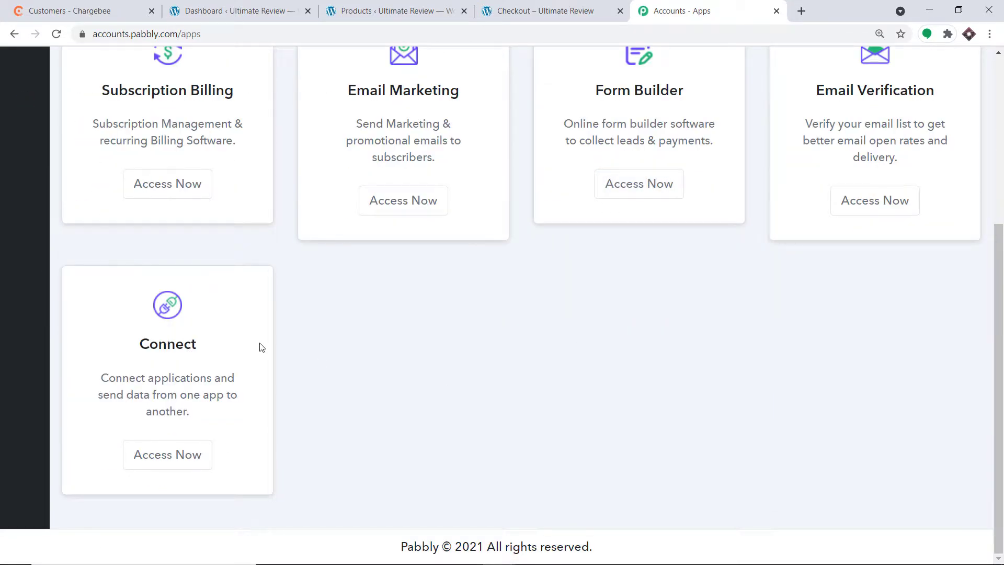
click(171, 454)
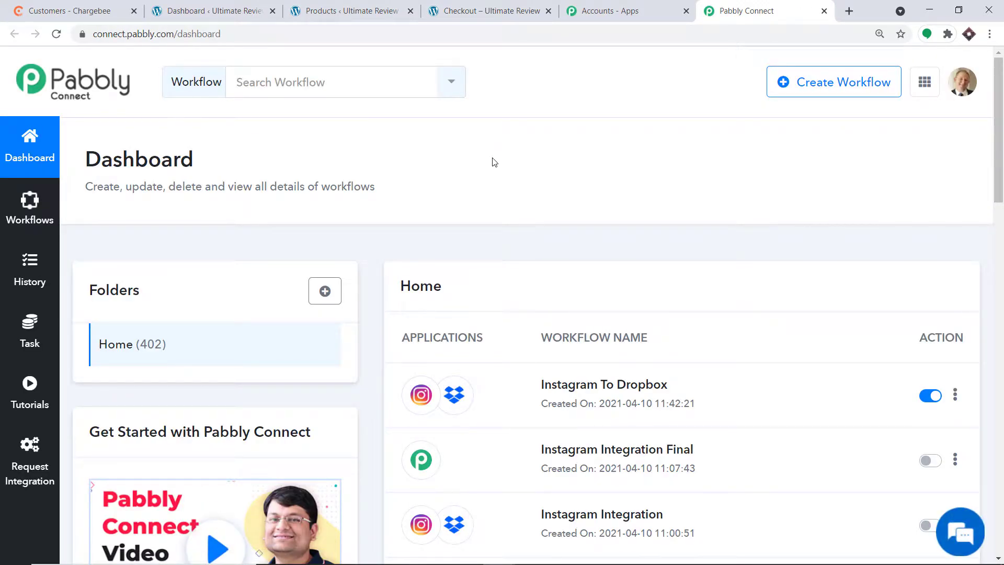
Create a new workflow named "WooCommerce To Chargebee".
click(797, 82)
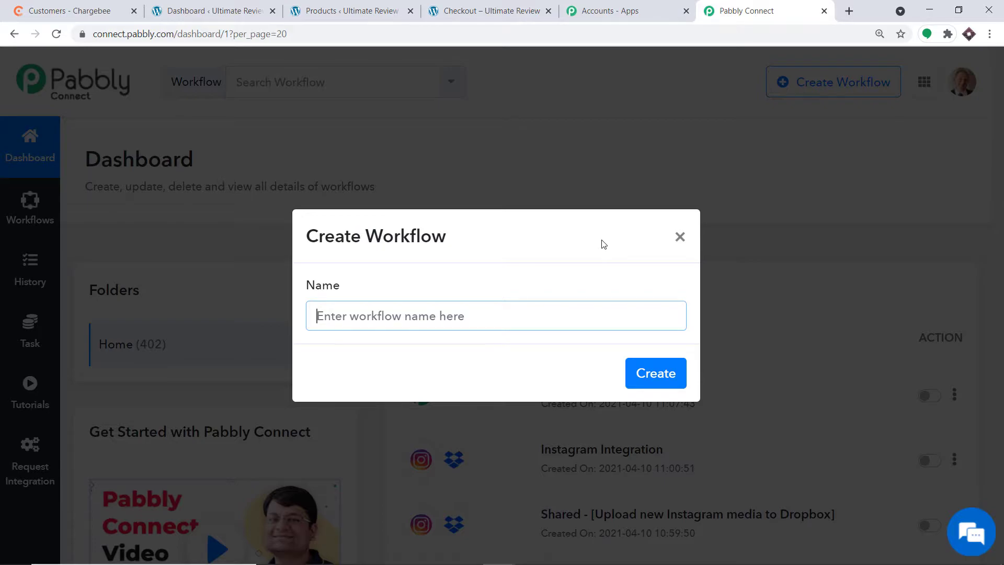
text(WooCommerce To Chargebee)
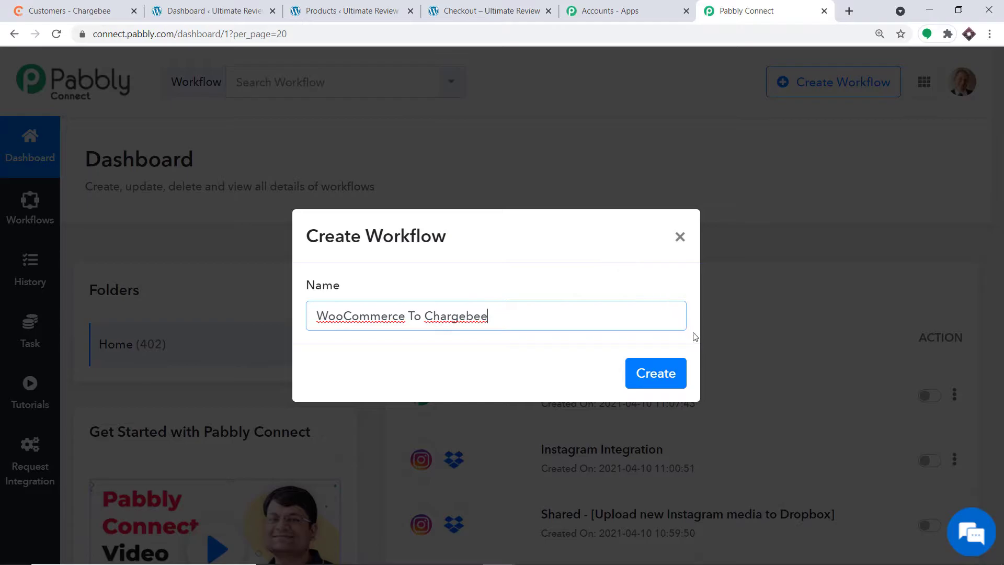
click(645, 384)
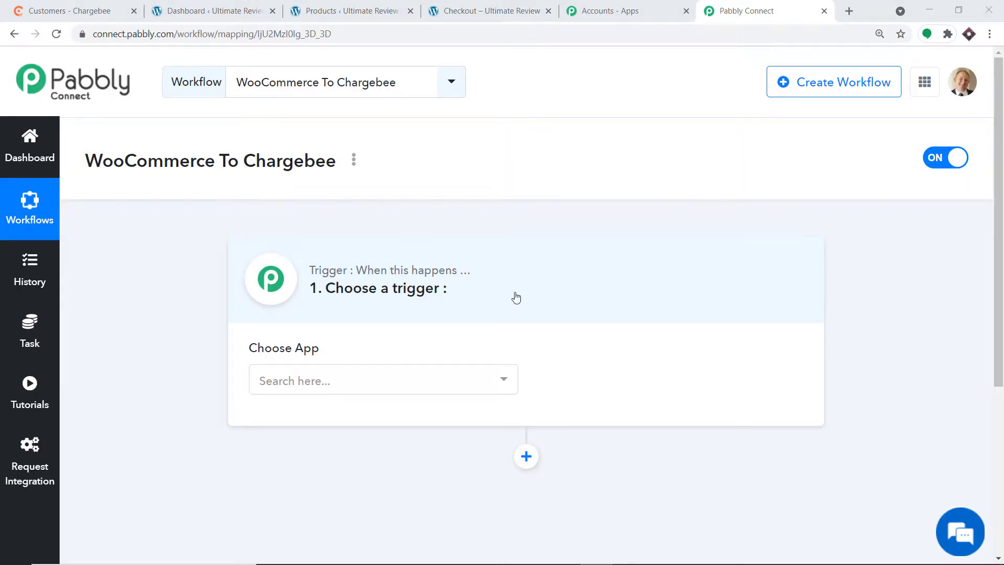
Set the workflow's trigger app to WooCommerce with New Order Created as the trigger event.
click(397, 379)
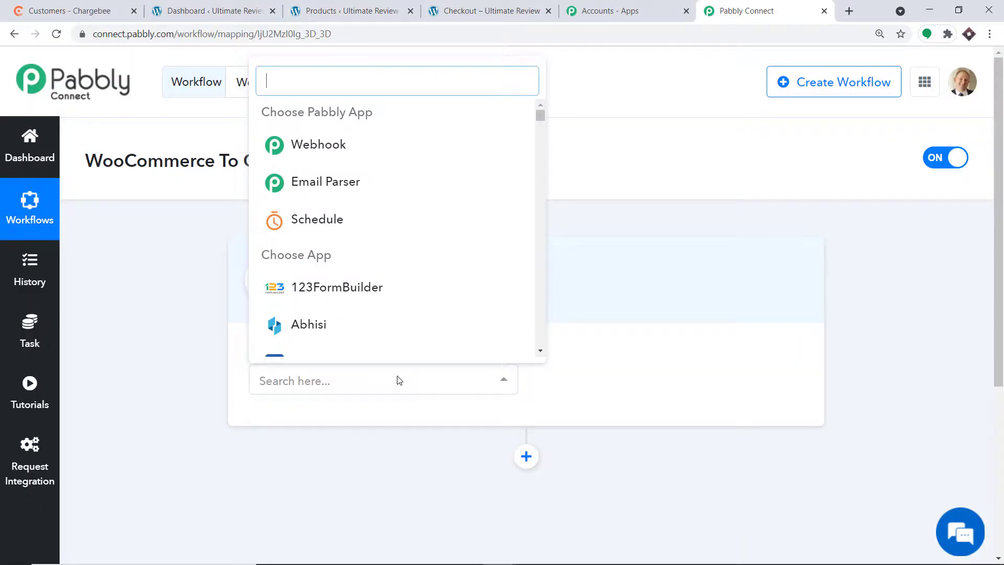
text(wooc)
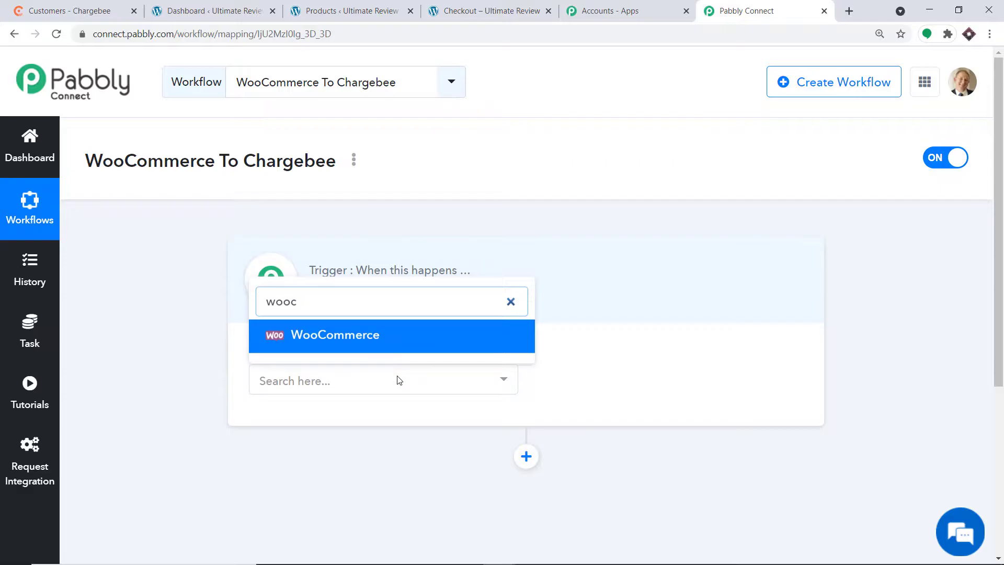
click(379, 345)
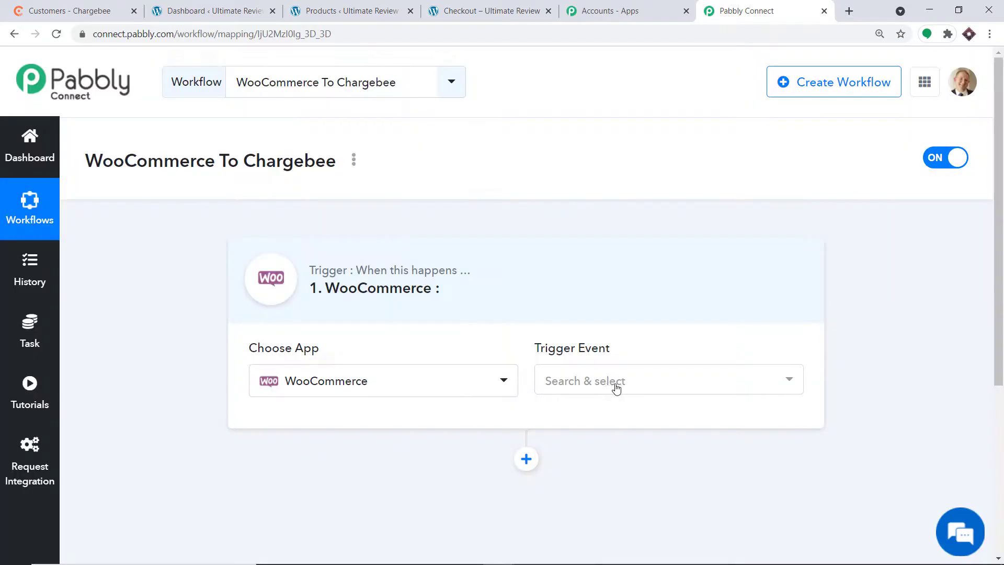
click(616, 387)
scroll(617, 293, down, 3)
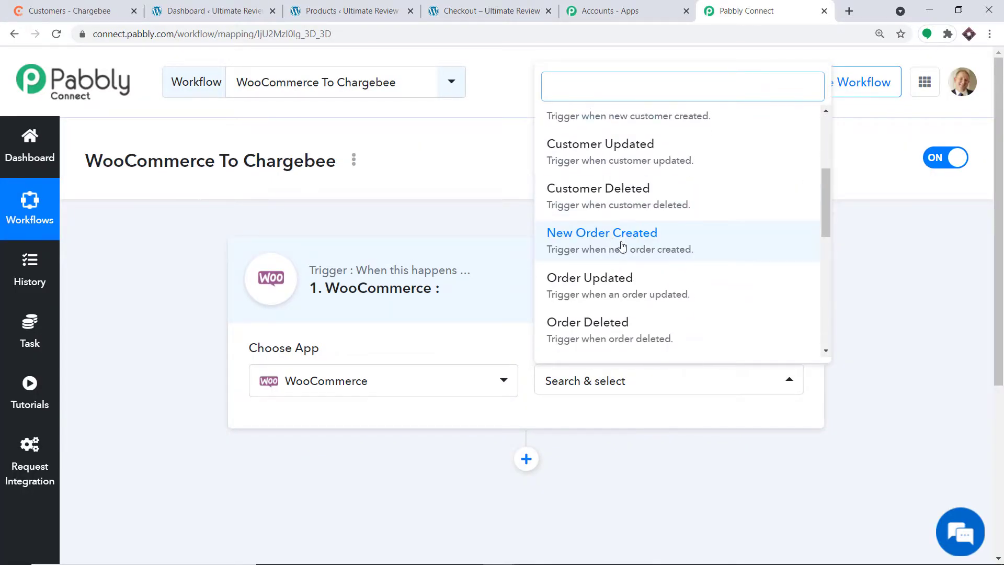
click(654, 246)
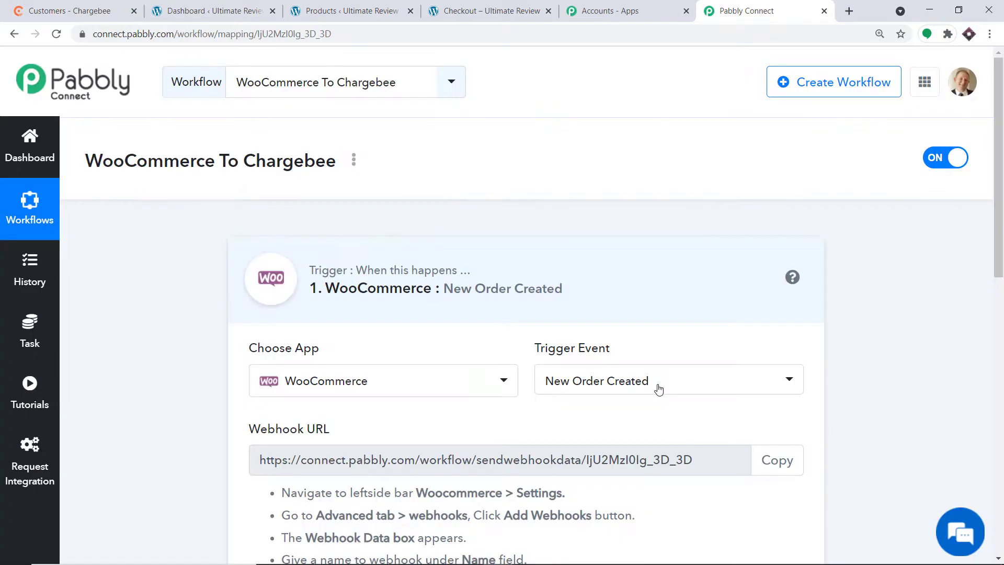
Examine the other available WooCommerce trigger events and the webhook setup instructions, keeping New Order Created selected.
click(659, 388)
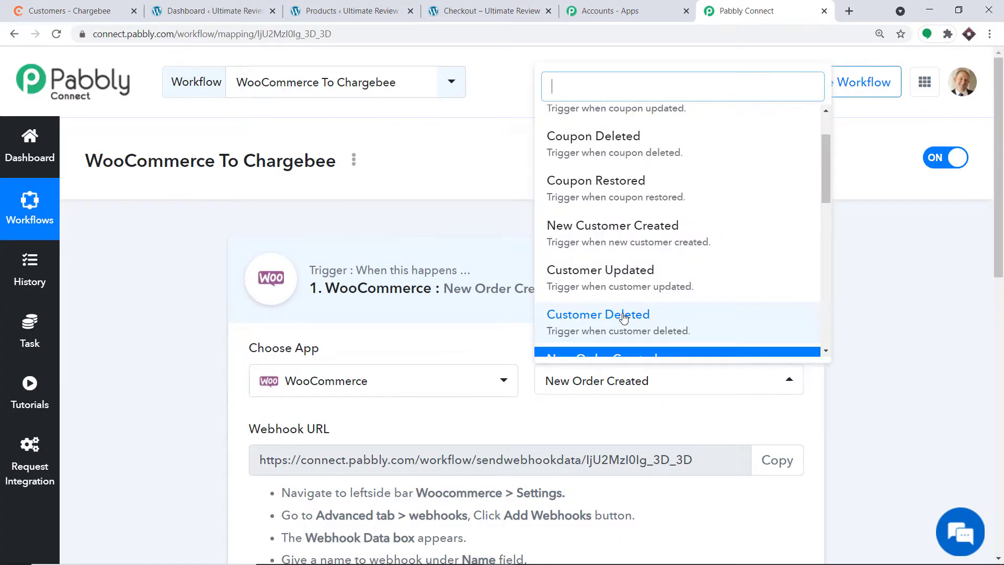
click(671, 408)
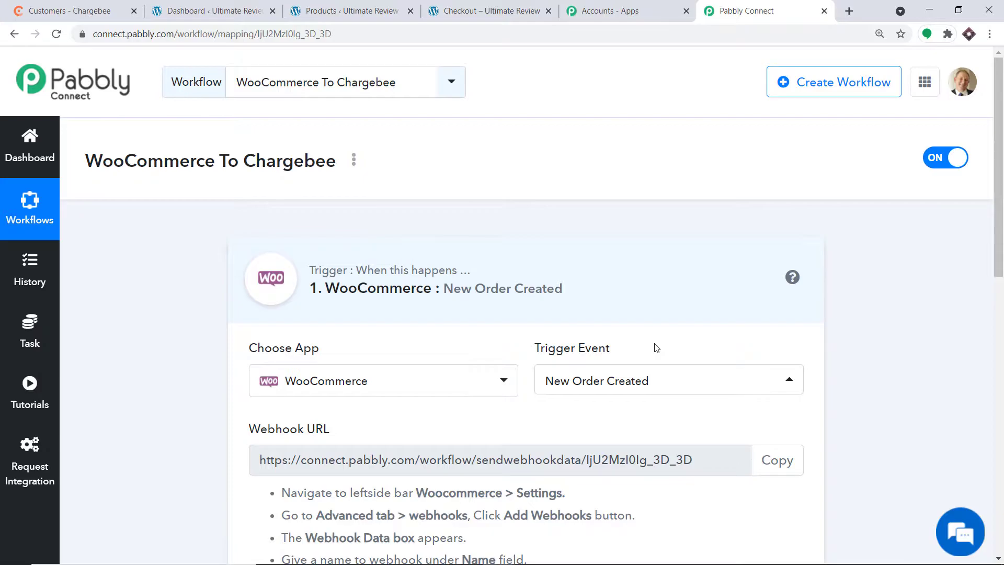
click(668, 379)
scroll(630, 275, down, 8)
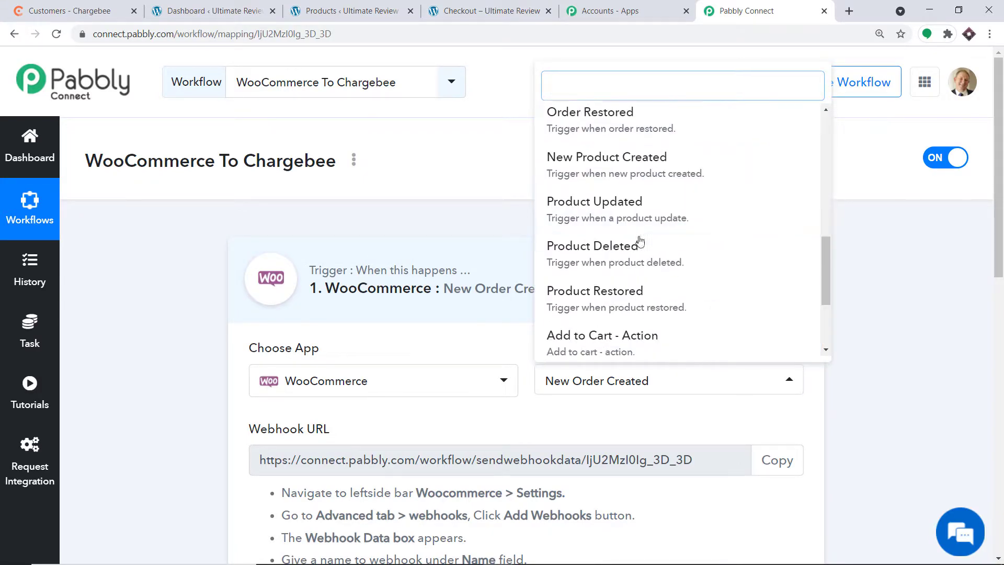
scroll(643, 246, down, 1)
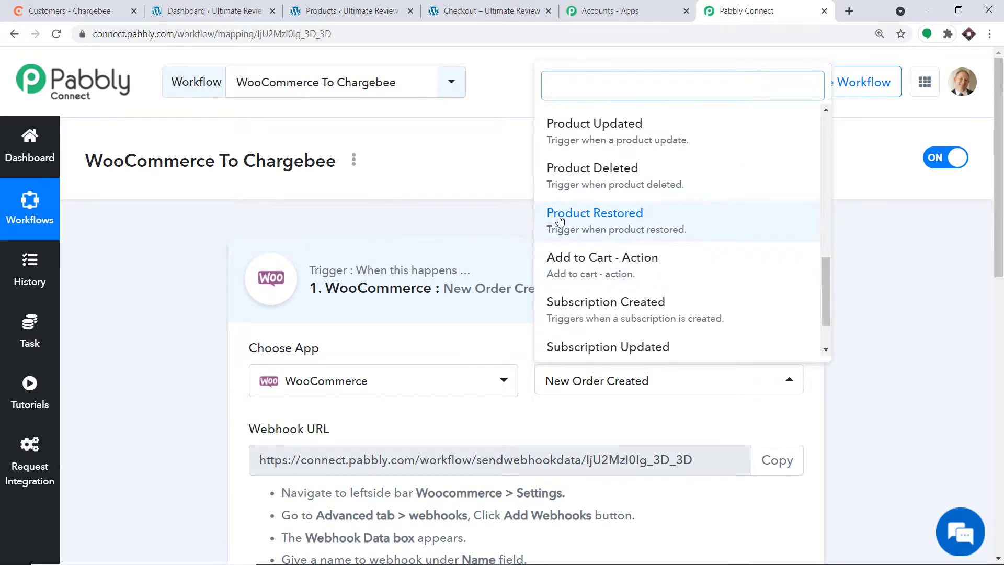
scroll(629, 211, up, 9)
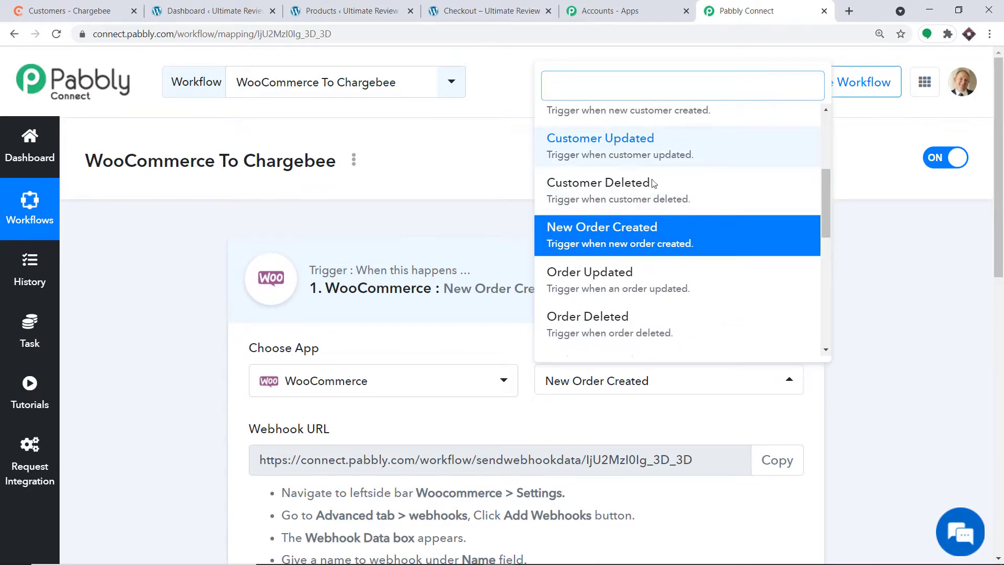
scroll(679, 267, down, 5)
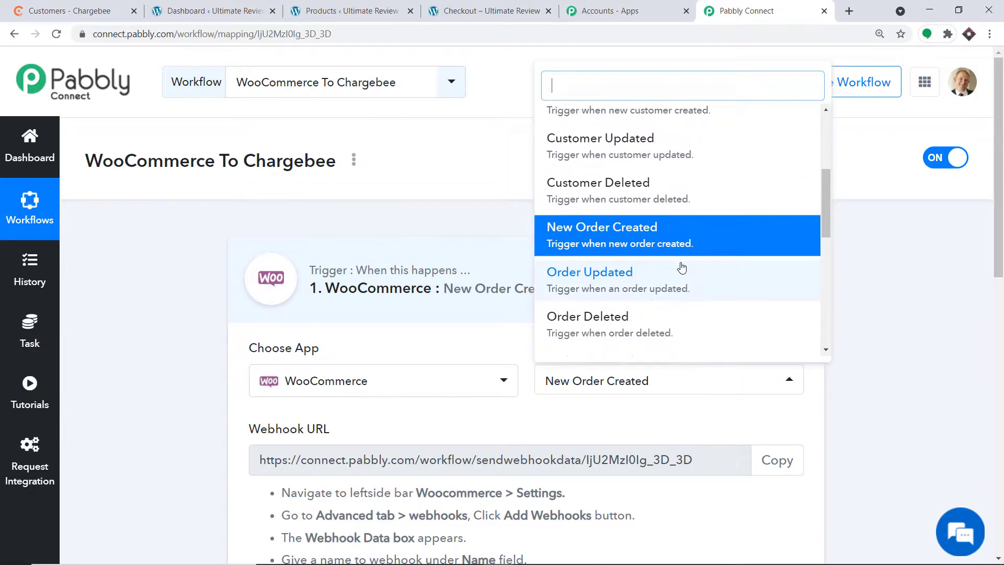
scroll(678, 261, down, 5)
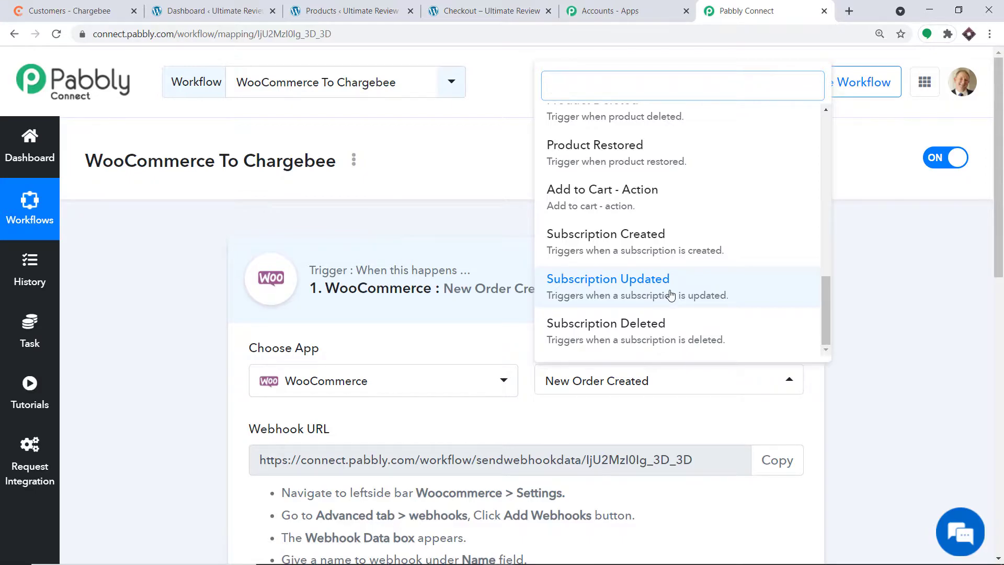
click(657, 419)
scroll(661, 345, down, 5)
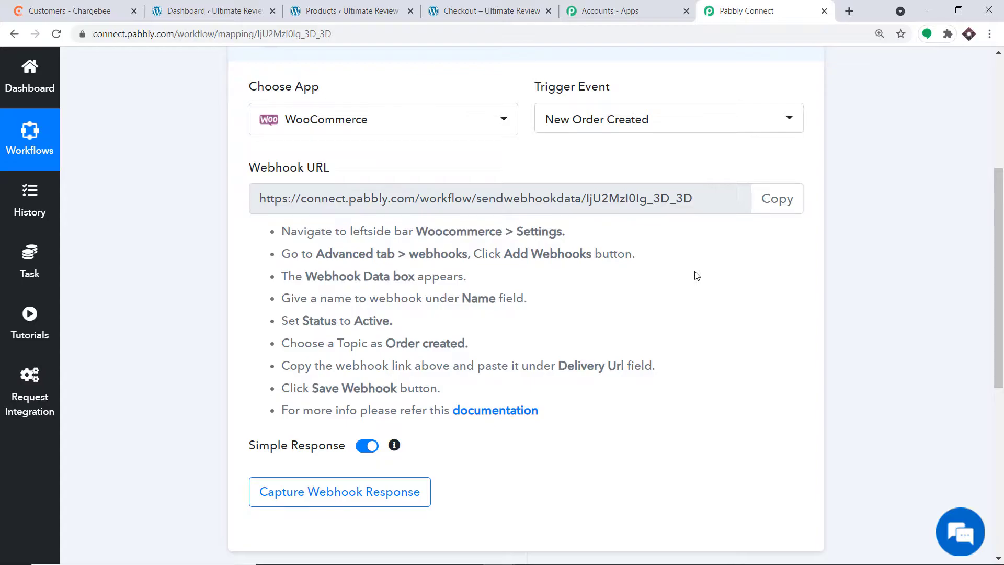
Switch to the WordPress dashboard and open the WooCommerce settings in a new browser tab.
click(220, 11)
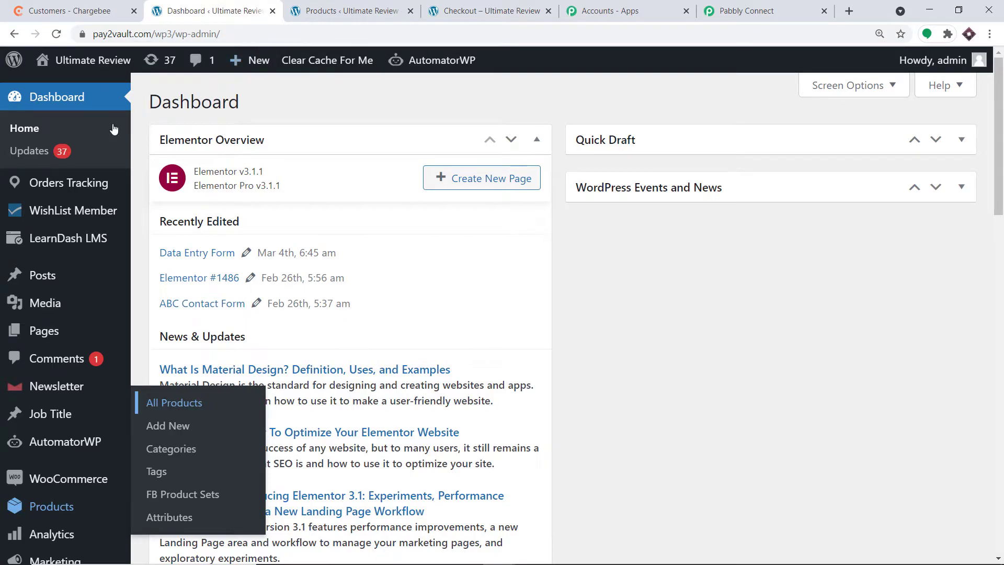
scroll(115, 219, down, 3)
mouse_move(88, 350)
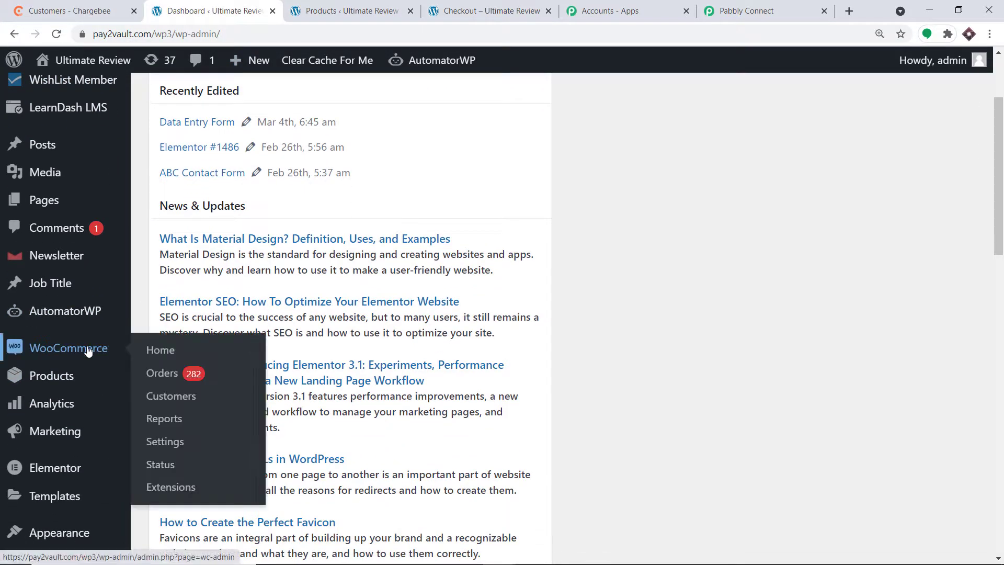
right_click(175, 445)
click(189, 451)
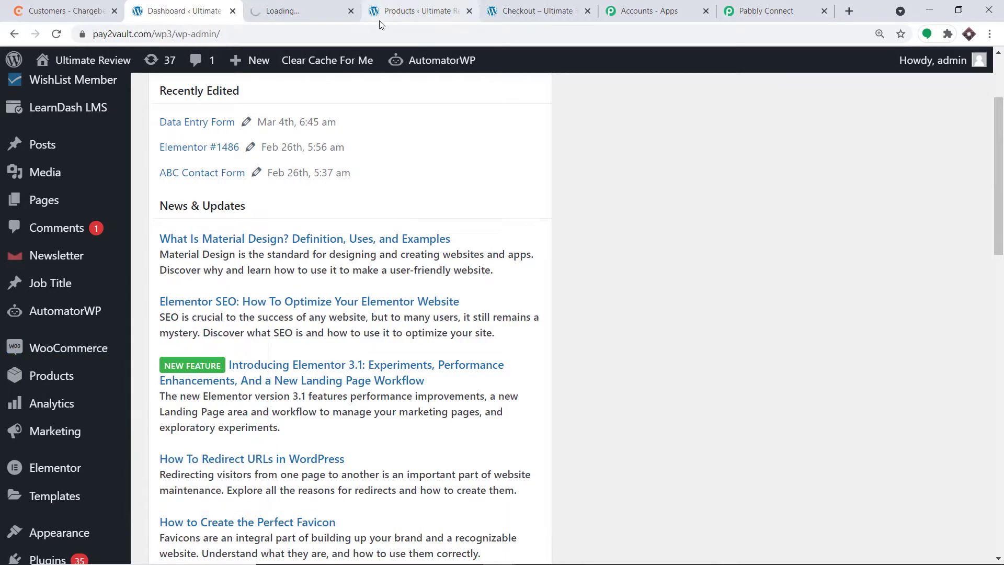
key(ctrl+Tab)
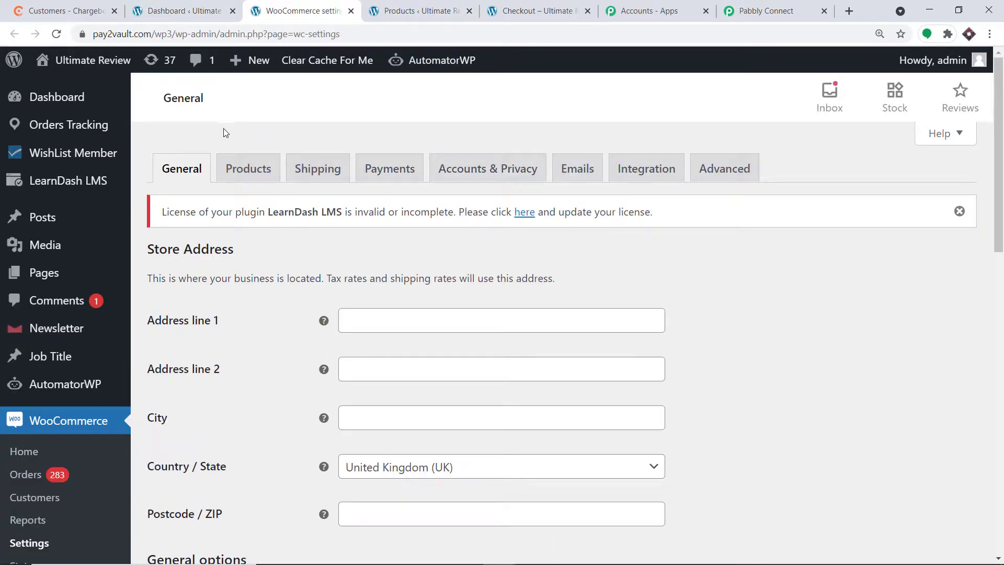
Open the Webhooks section of the advanced WooCommerce settings and start adding a new webhook.
click(717, 175)
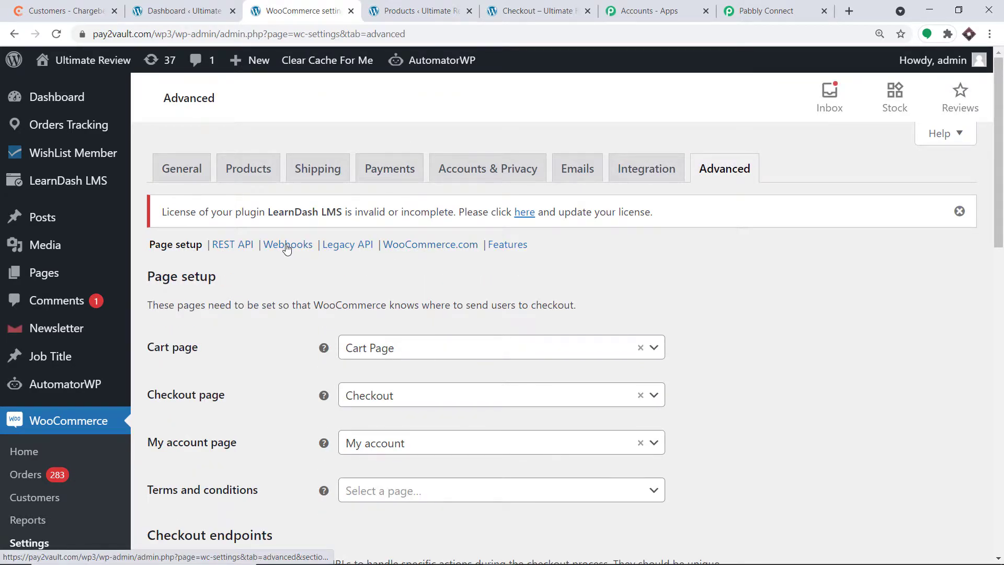
click(287, 246)
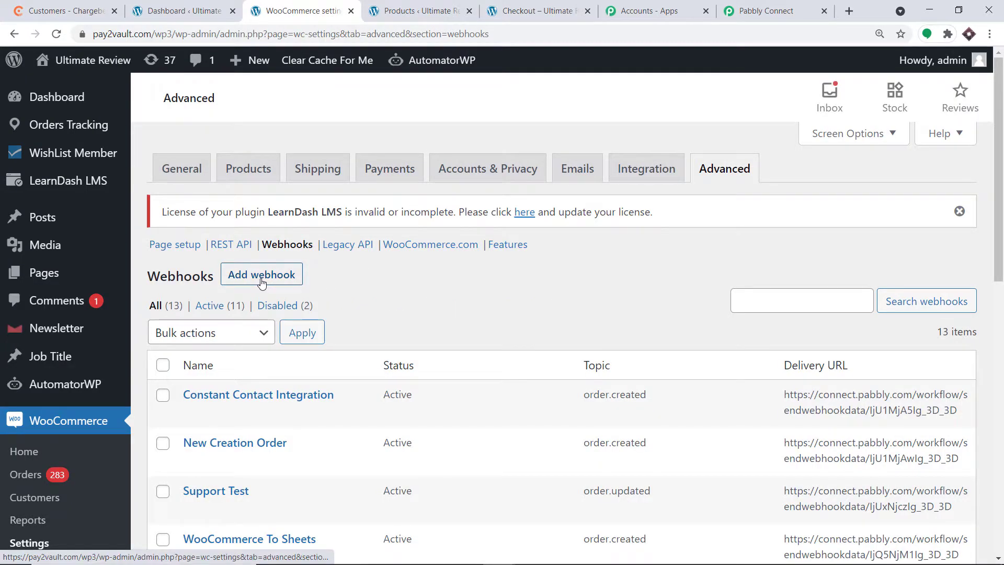
click(262, 283)
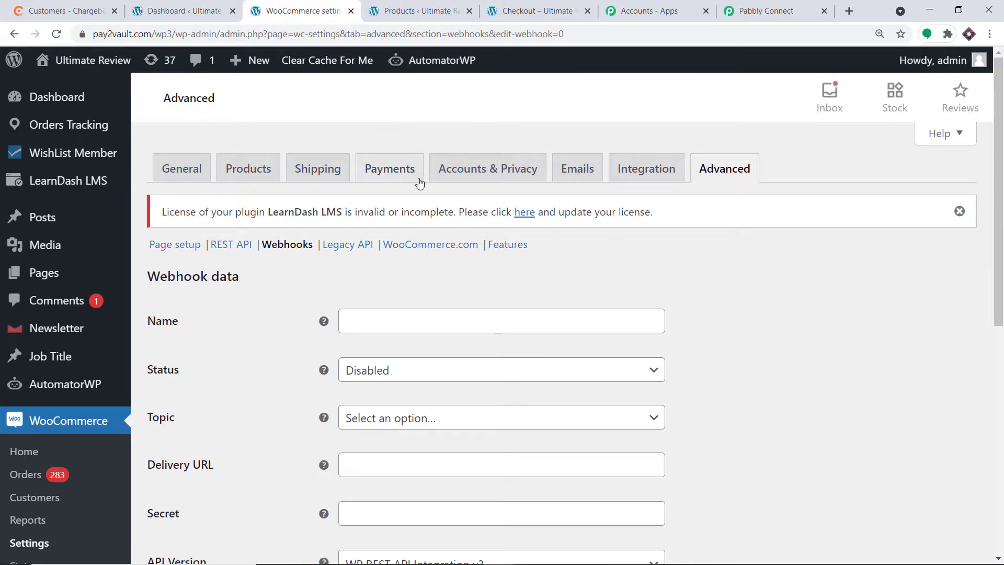
Name the new webhook "Chargbee Woocommerece".
scroll(659, 272, down, 5)
scroll(714, 259, up, 4)
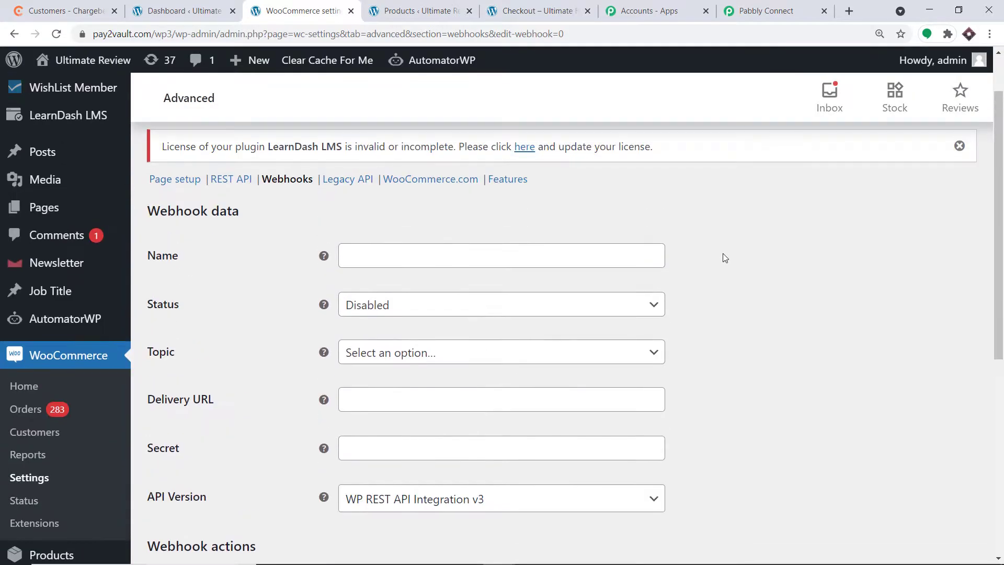
click(436, 256)
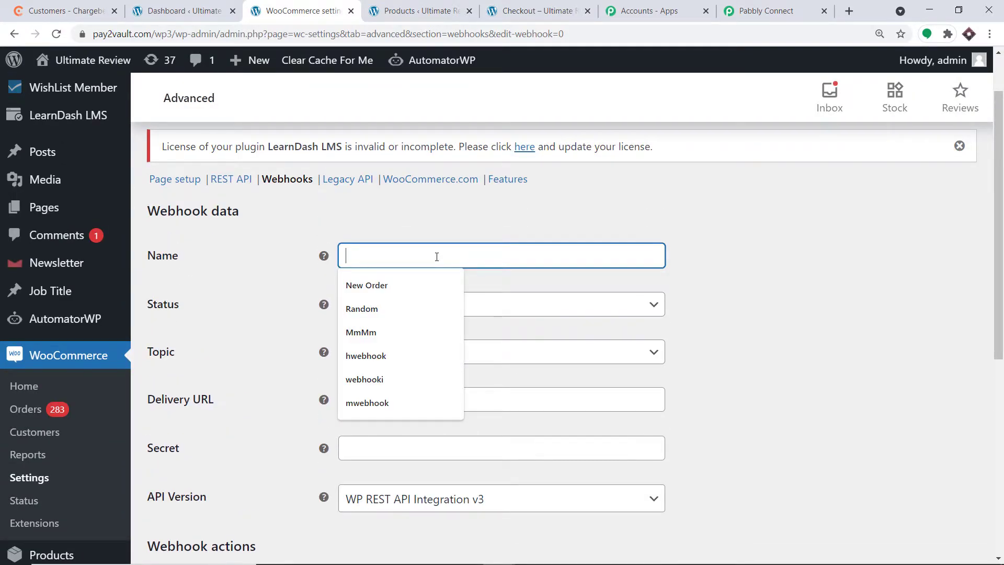
text(Cha)
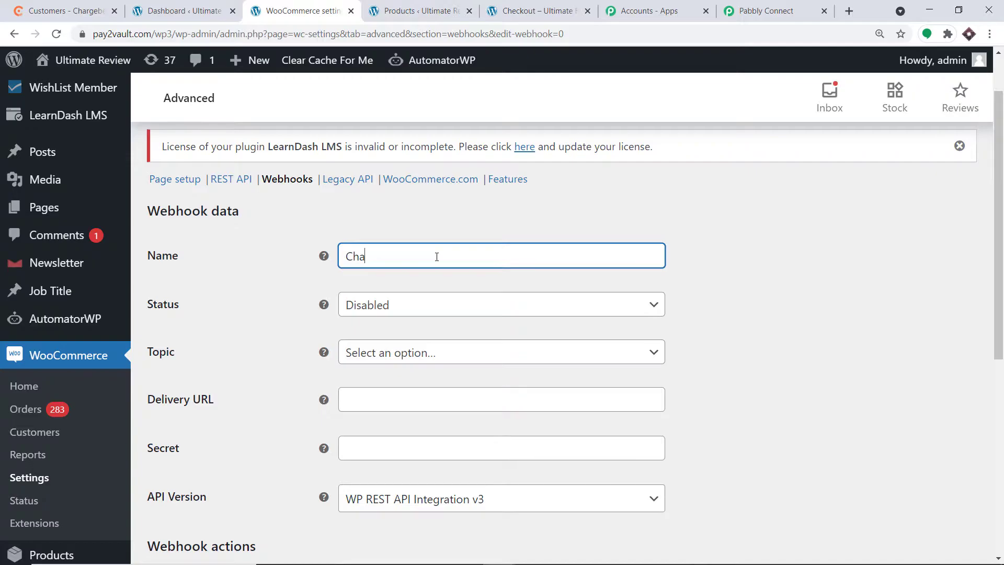
text(rgbee Woocomerece)
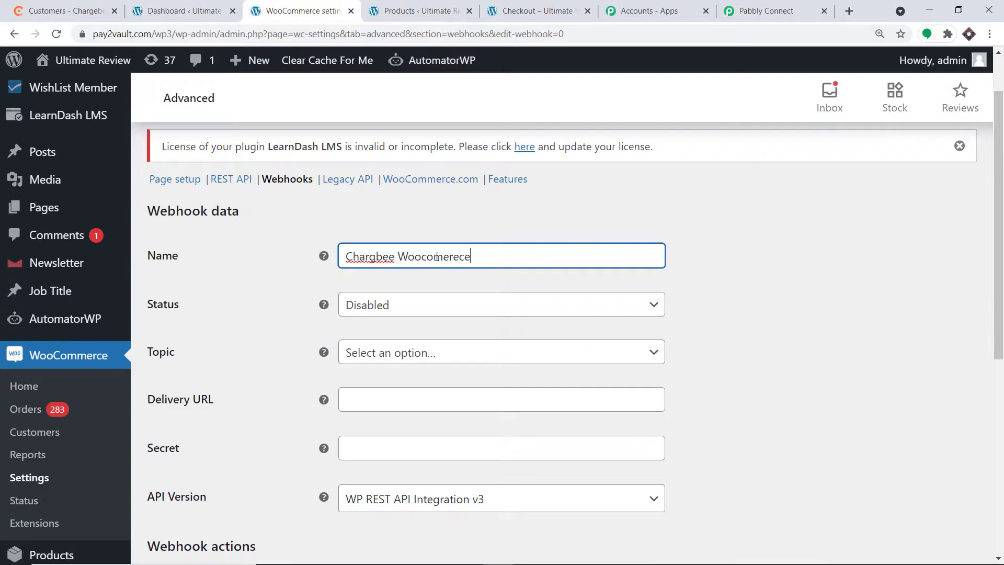
double_click(437, 257)
right_click(451, 256)
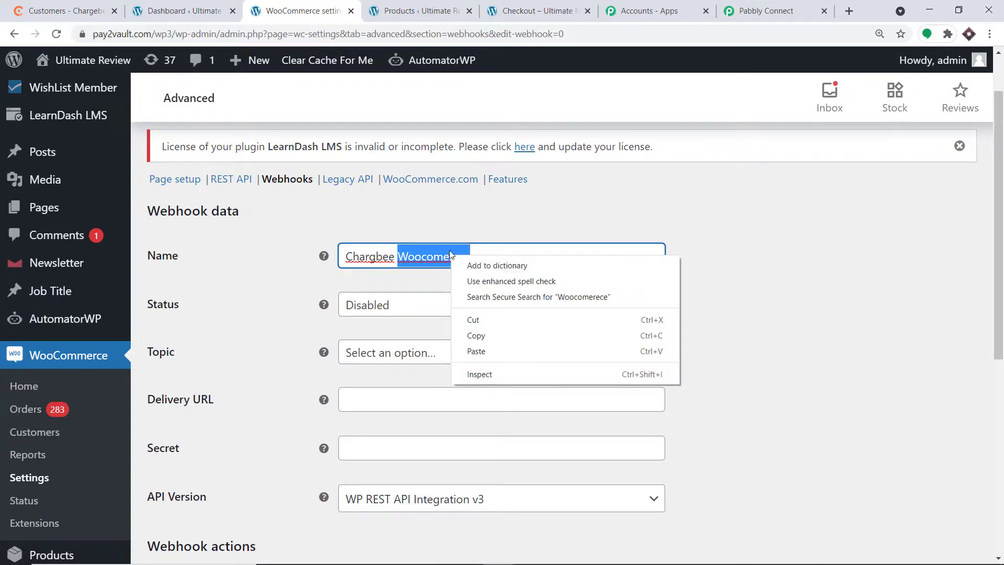
key(Escape)
click(453, 256)
key(BackSpace)
key(BackSpace)
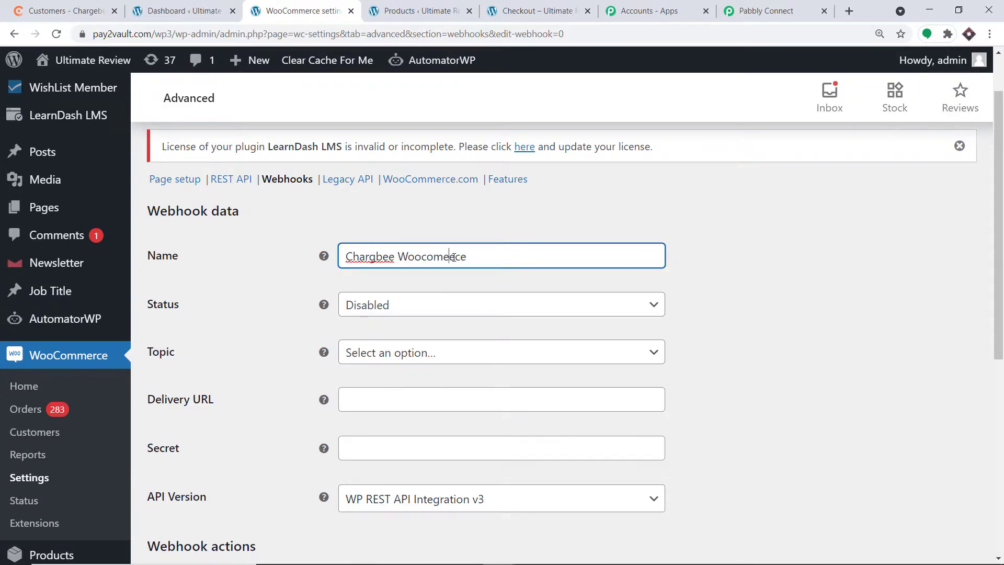
text(mer)
Set the webhook's status to Active and its topic to Order created.
scroll(570, 230, down, 1)
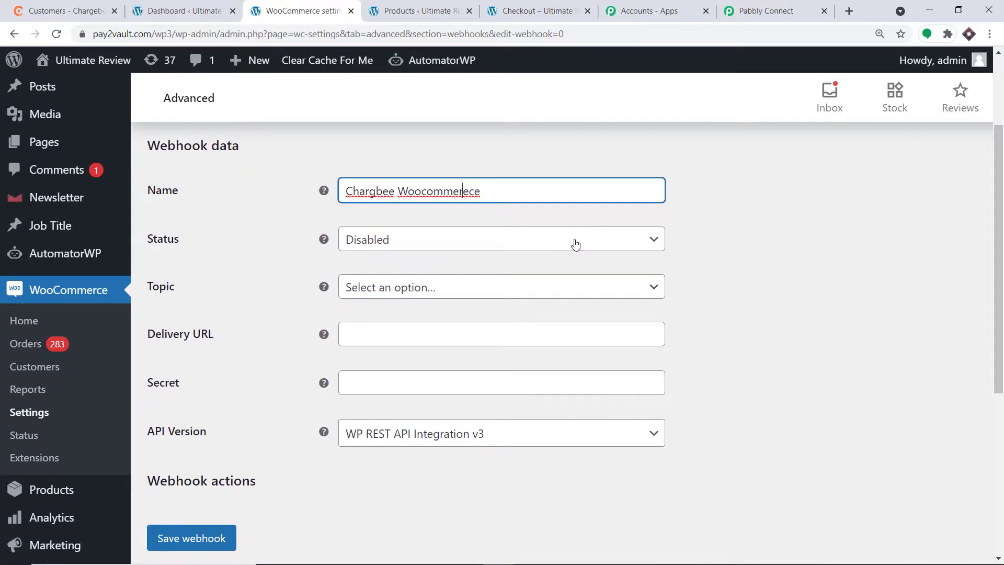
click(544, 242)
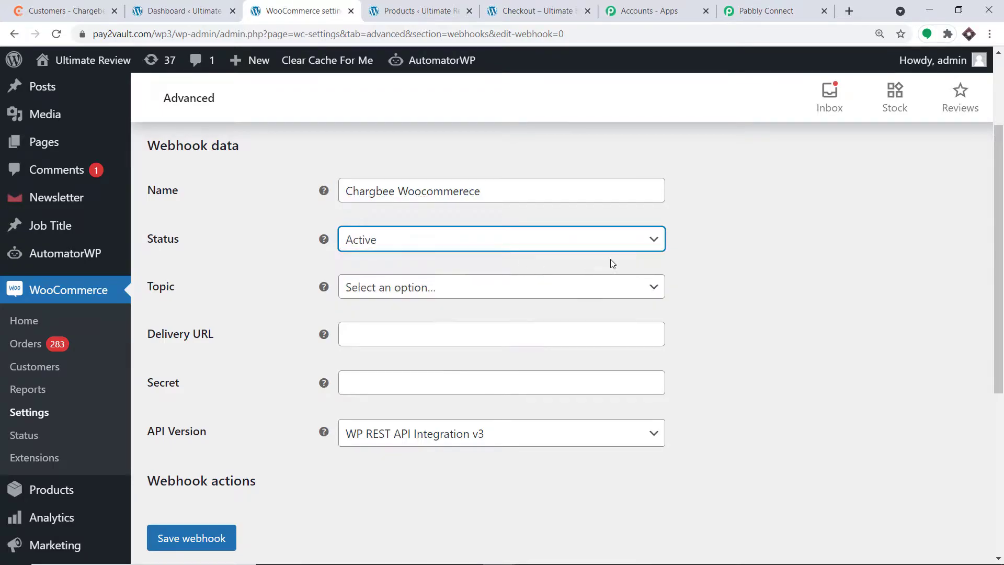
click(482, 287)
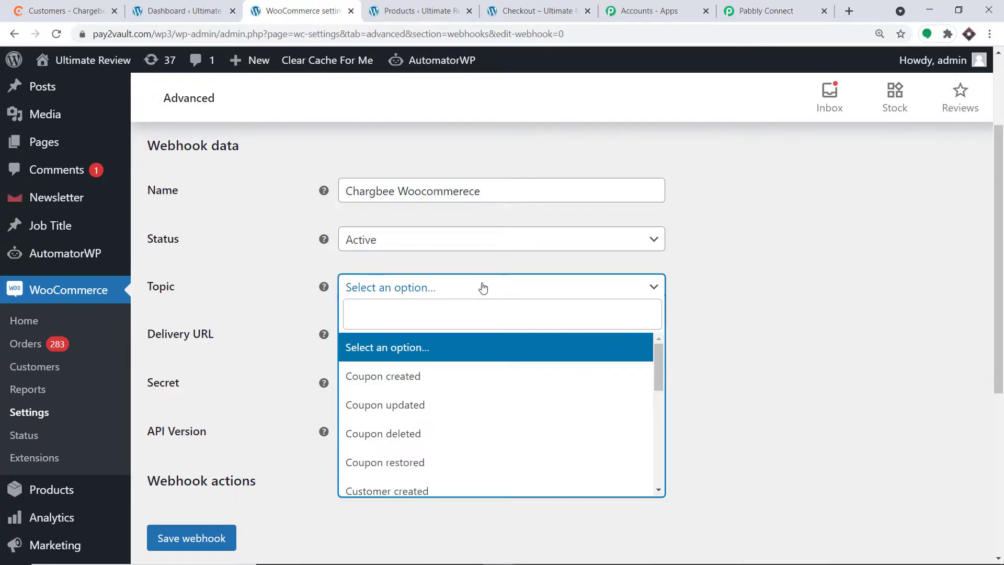
text(order)
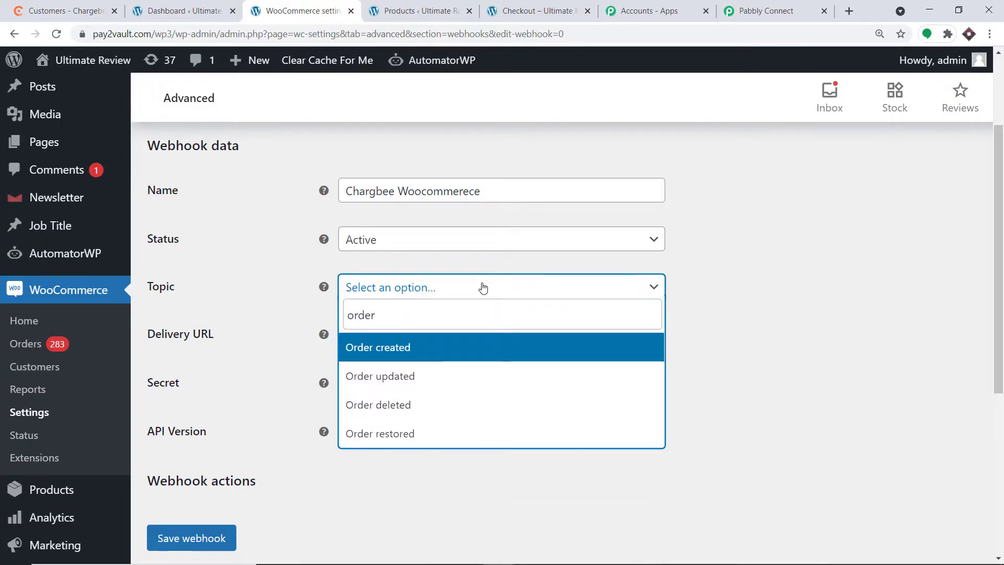
click(410, 346)
Copy the webhook URL from the Pabbly Connect workflow into the webhook's Delivery URL and save the webhook.
scroll(703, 269, down, 1)
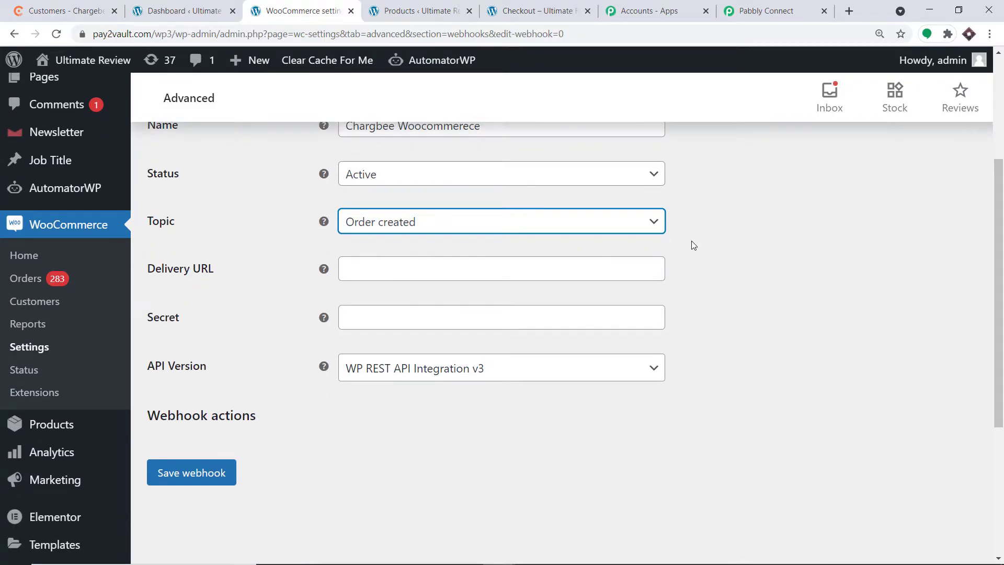
click(769, 11)
click(786, 206)
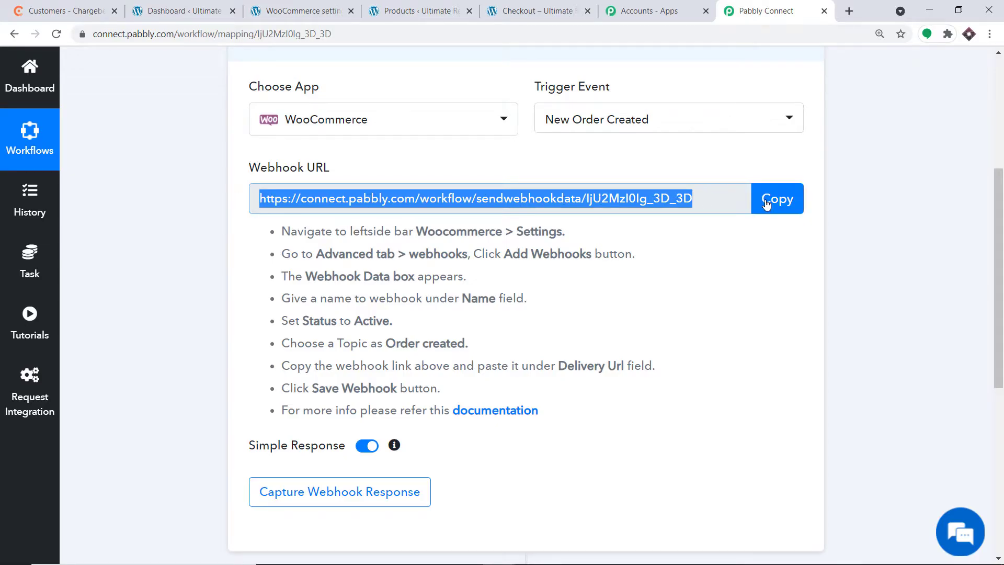
click(271, 11)
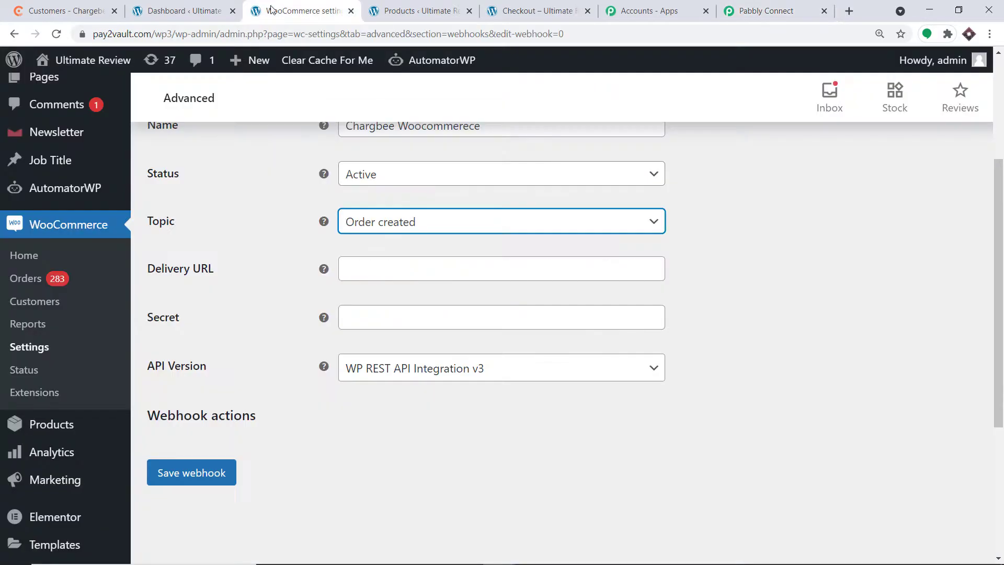
click(379, 275)
right_click(380, 268)
click(410, 369)
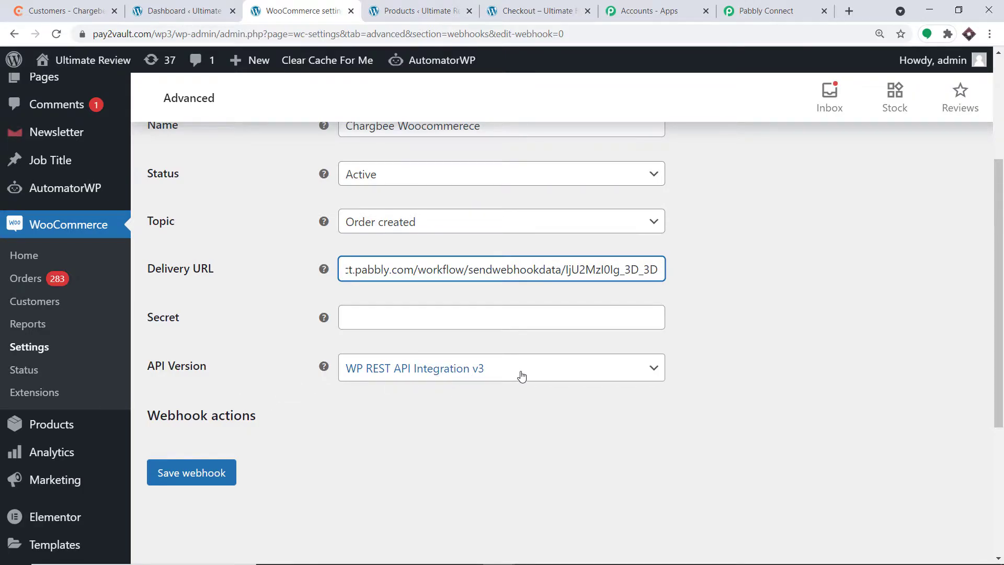
scroll(522, 375, down, 3)
click(232, 277)
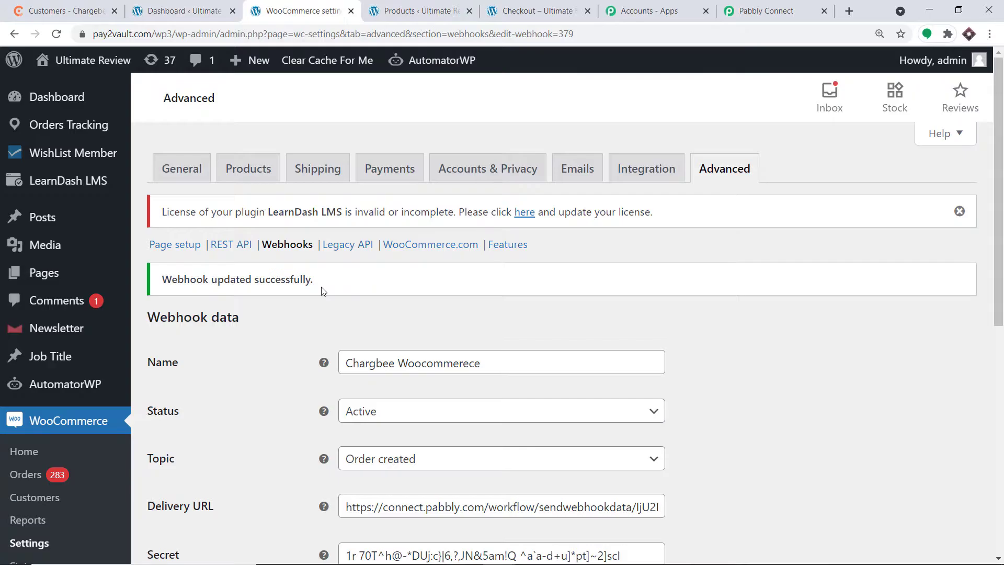
Return to the Pabbly Connect workflow and start capturing the webhook response for the WooCommerce trigger.
click(768, 11)
scroll(724, 114, down, 3)
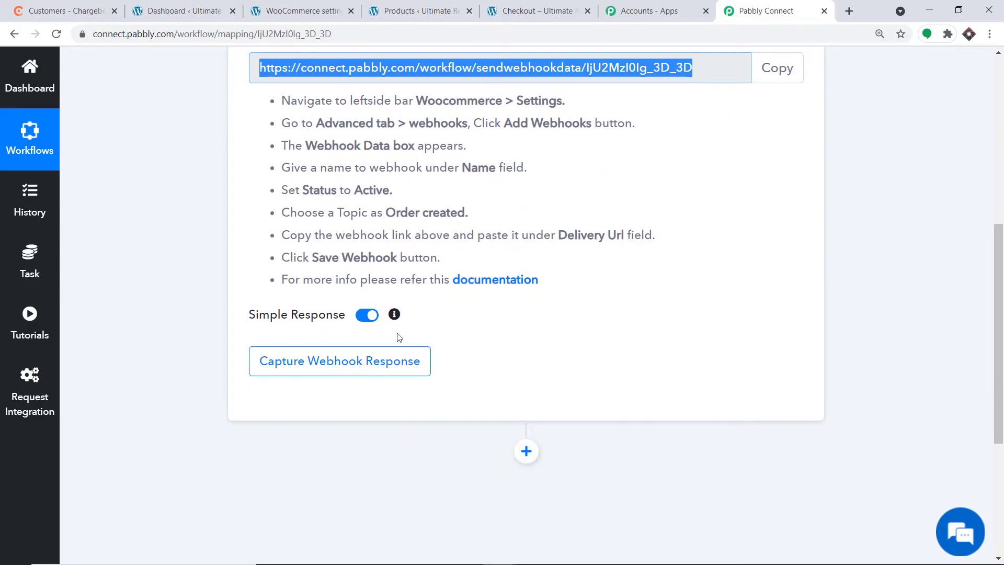
click(385, 364)
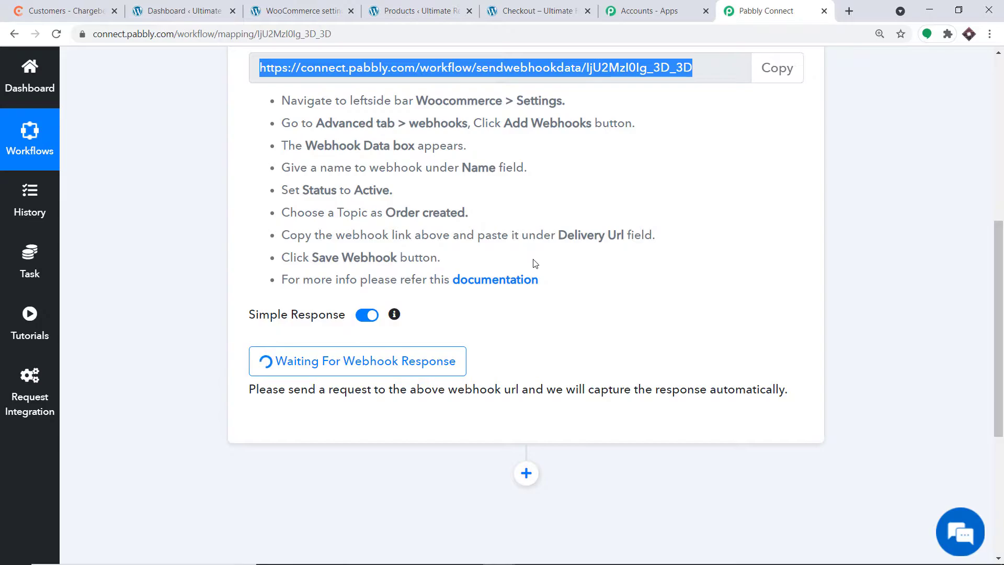
Go back to the WordPress dashboard and open the list of all products in a new browser tab.
click(330, 5)
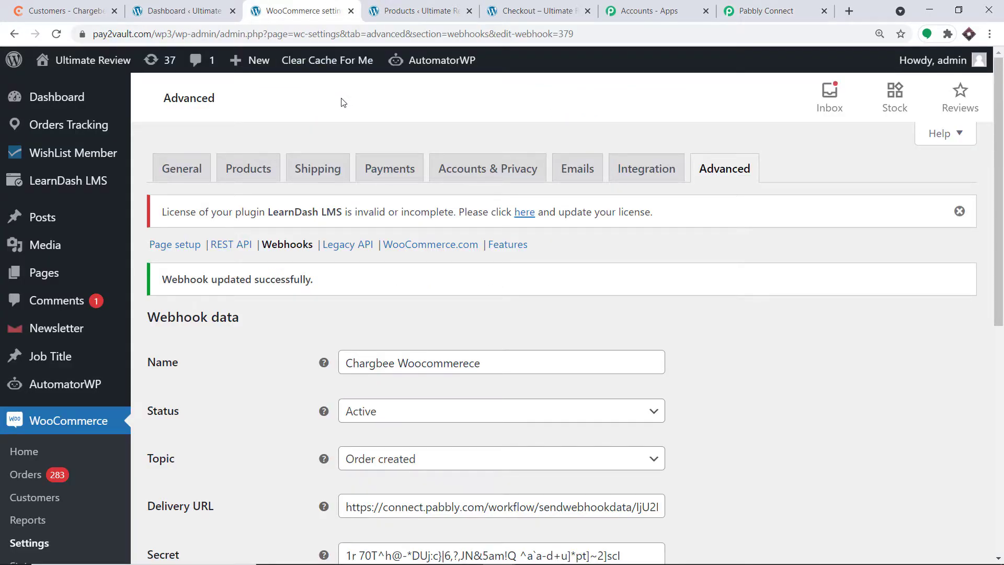
scroll(53, 156, down, 3)
mouse_move(50, 423)
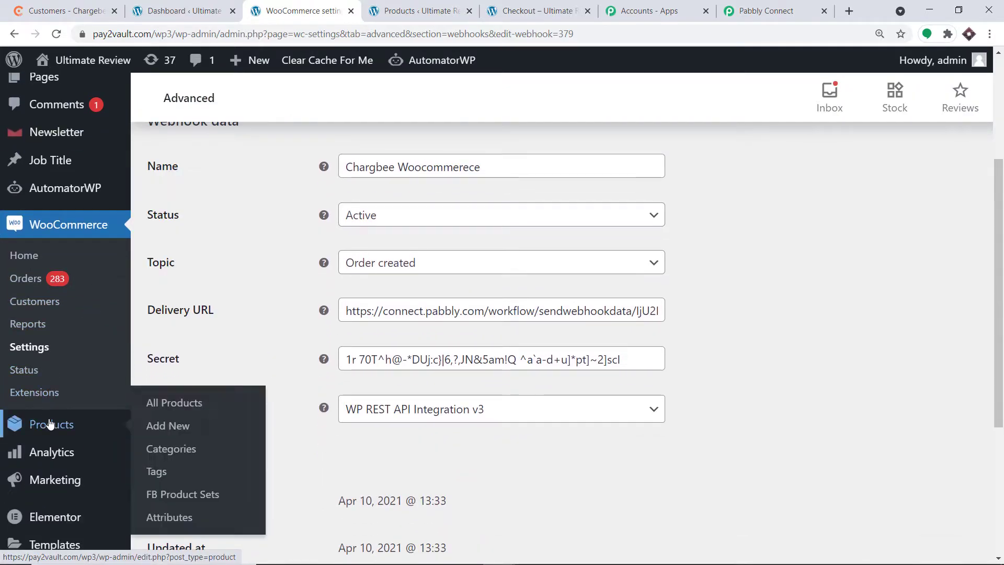
right_click(162, 404)
click(209, 410)
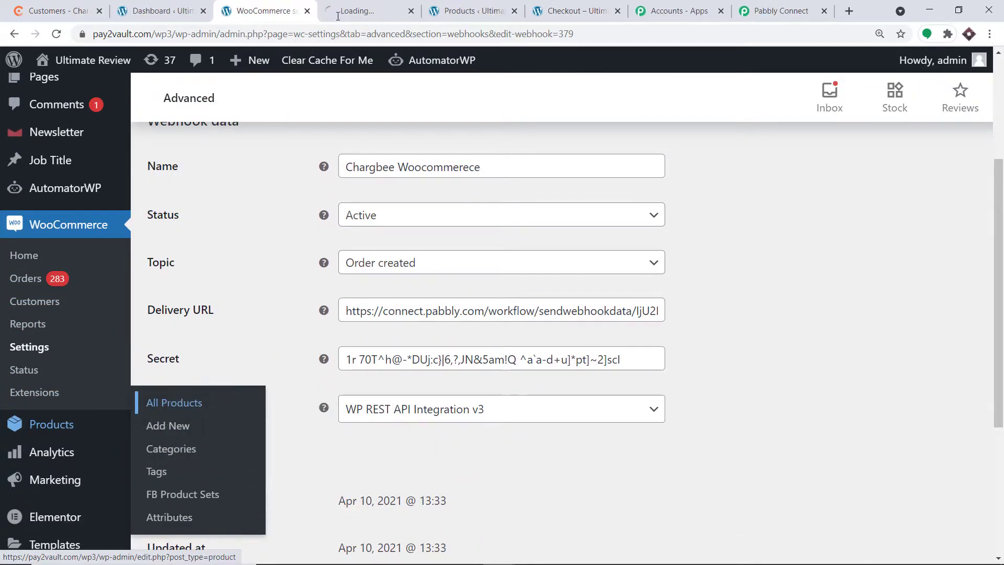
click(393, 13)
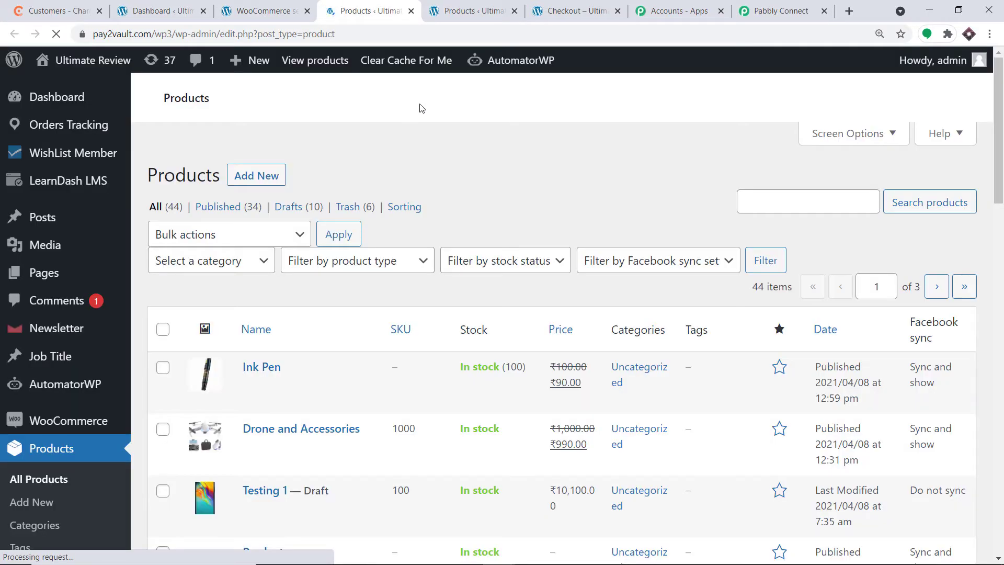
Find Canon DSLR Camera in the product list and view its store page in a new browser tab.
scroll(423, 185, down, 9)
scroll(424, 185, down, 10)
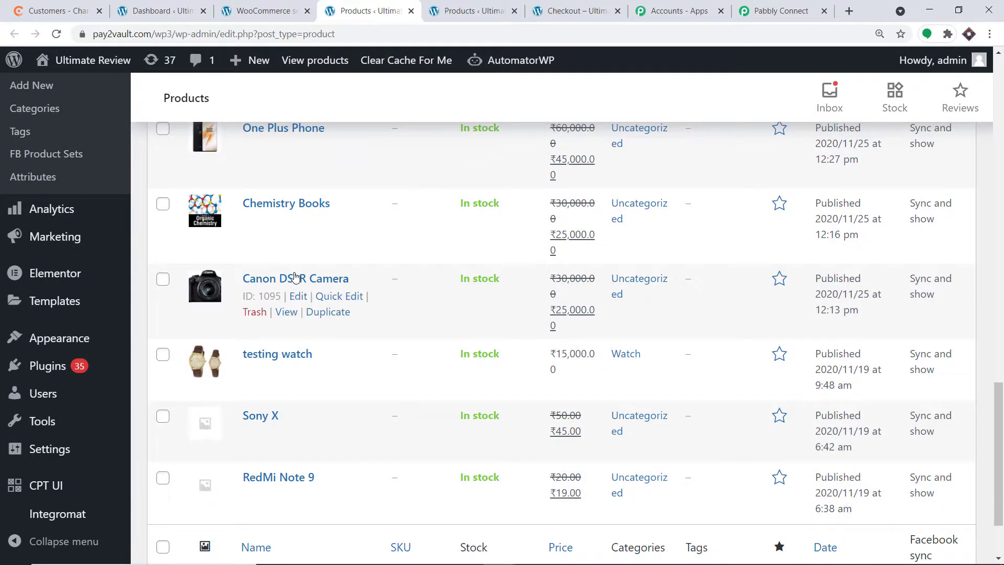
right_click(288, 313)
click(339, 322)
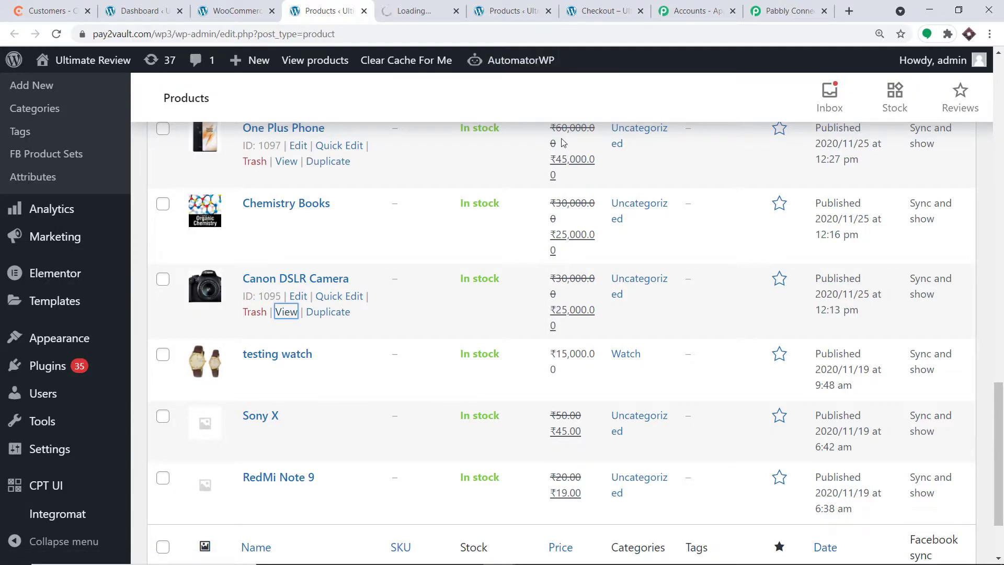
mouse_move(481, 59)
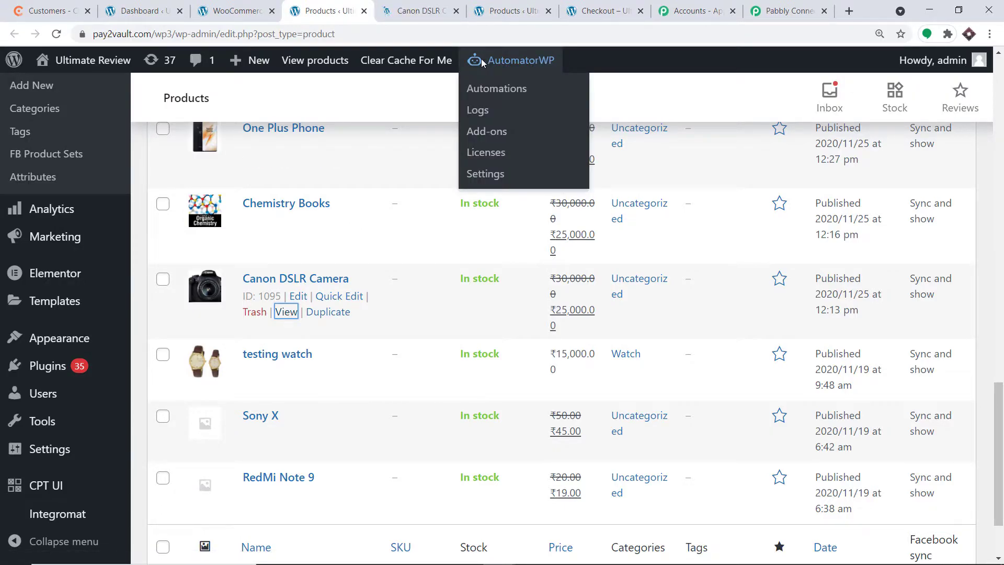
click(424, 11)
Add one Canon DSLR Camera to the cart and proceed to checkout.
scroll(523, 193, down, 5)
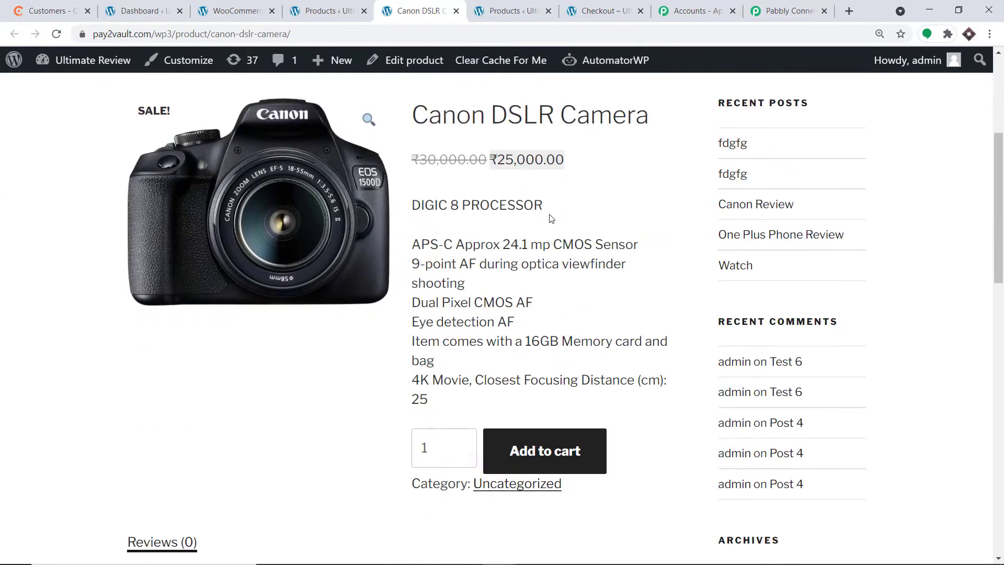
scroll(543, 210, down, 3)
click(555, 322)
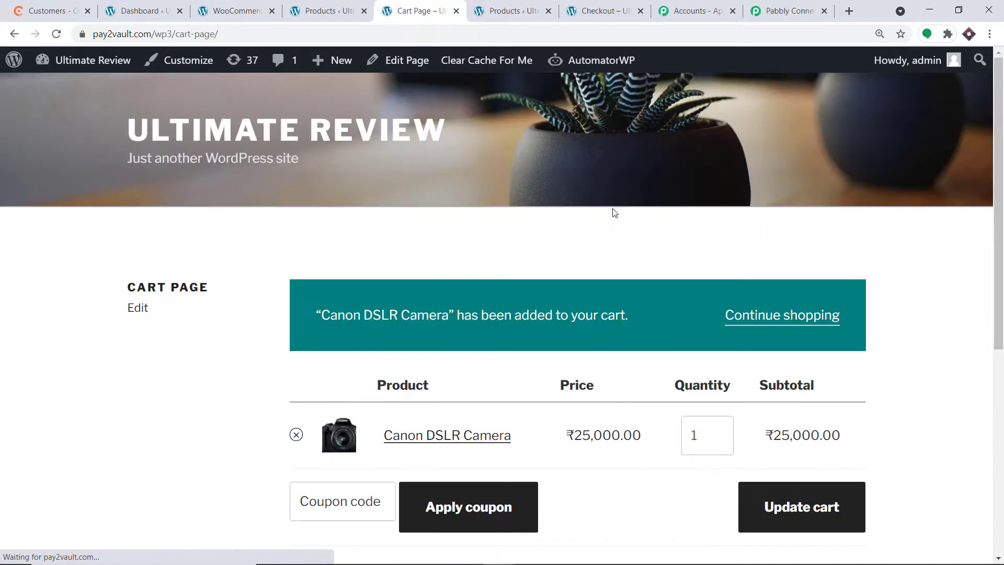
scroll(615, 225, down, 7)
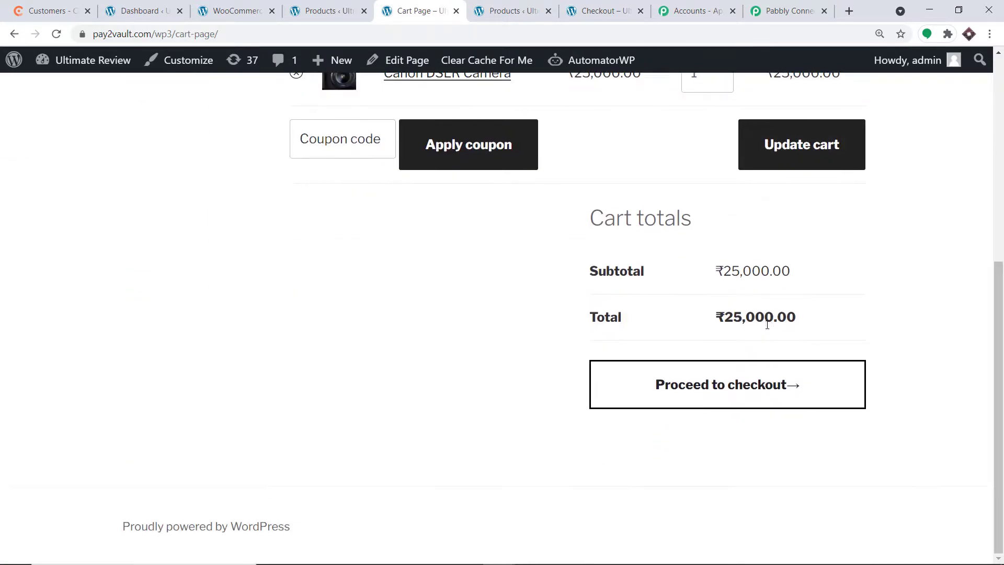
click(735, 387)
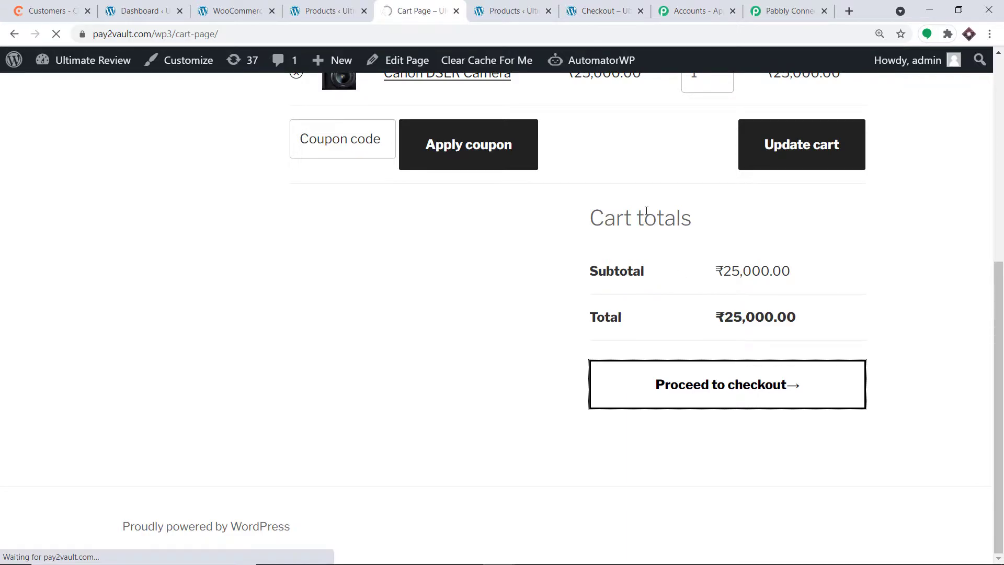
Replace the first name in the billing details and fill in the customer's contact and address fields from a saved autofill entry.
scroll(647, 208, down, 4)
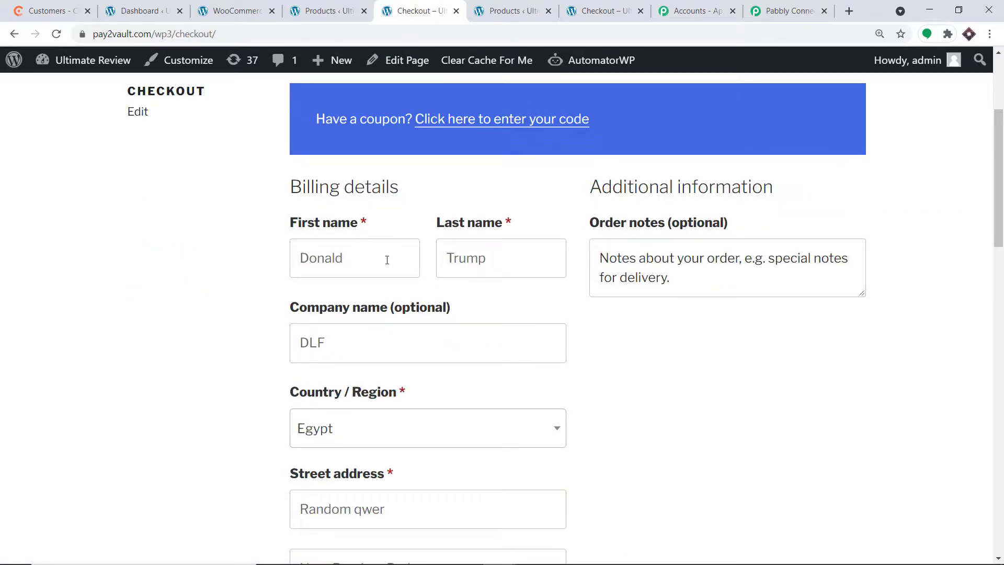
drag(387, 260, 283, 263)
key(BackSpace)
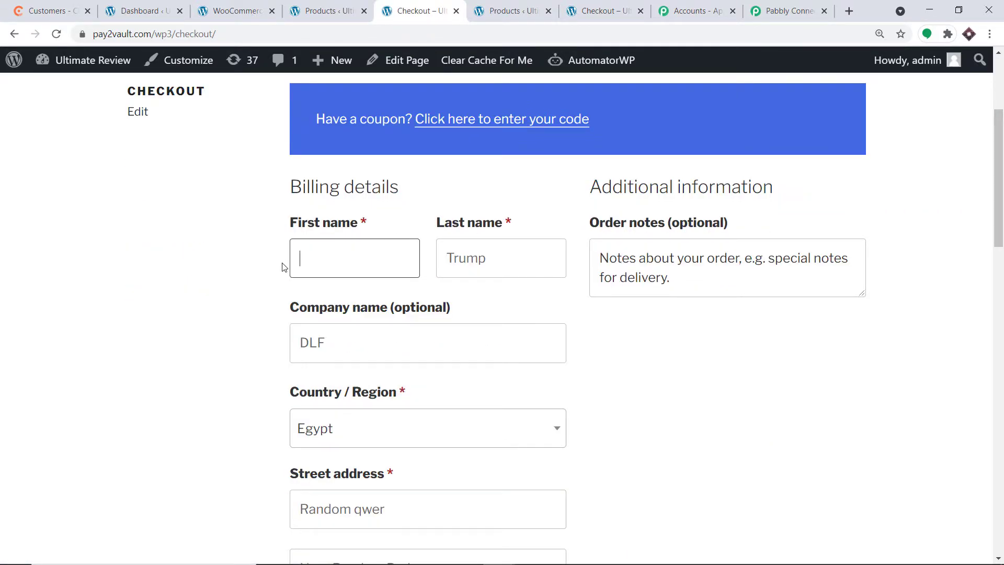
text(w)
key(BackSpace)
text(li)
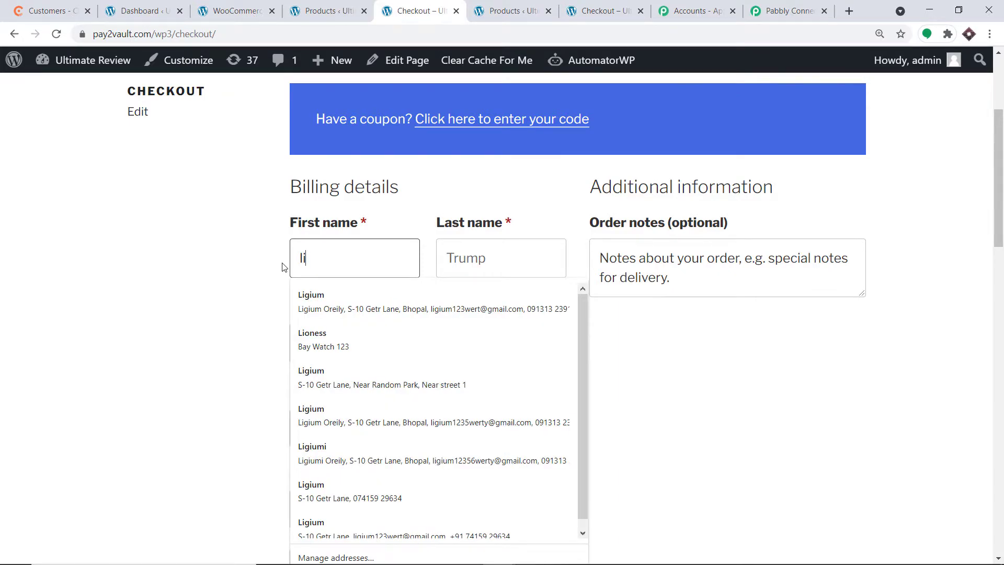
click(335, 311)
scroll(493, 256, down, 8)
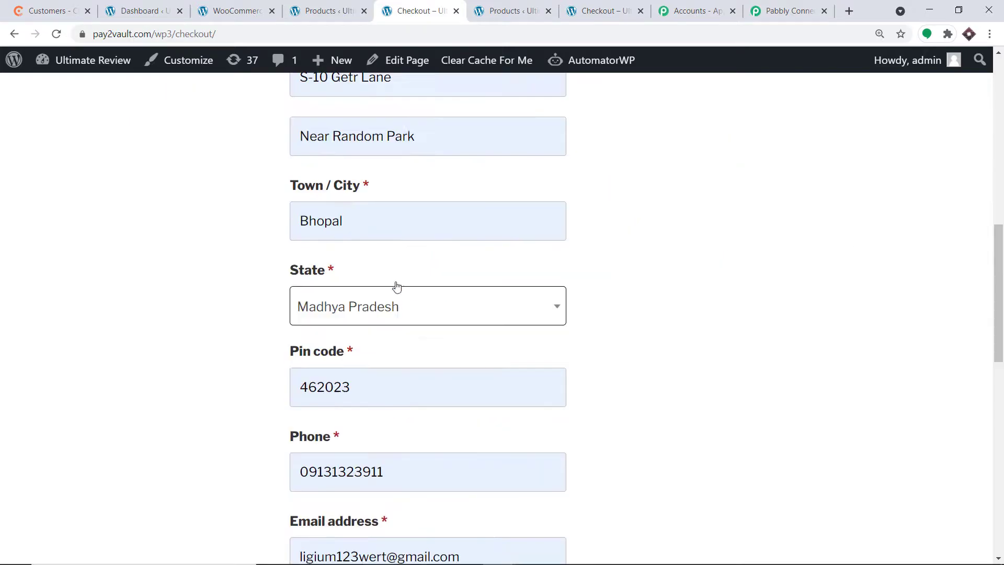
Extend the customer's first name in the checkout billing details with the letters "ie".
scroll(505, 256, up, 7)
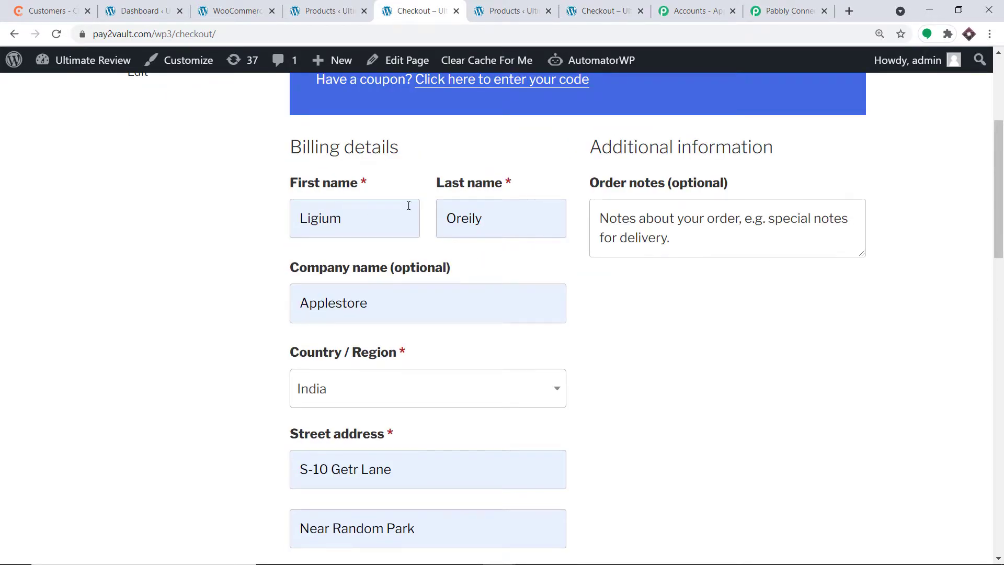
click(350, 217)
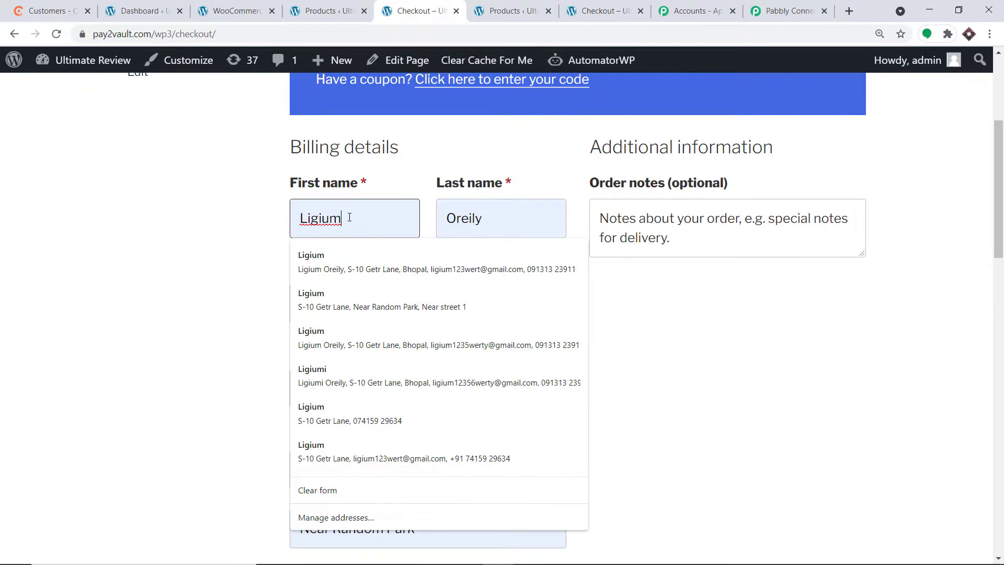
text(ie)
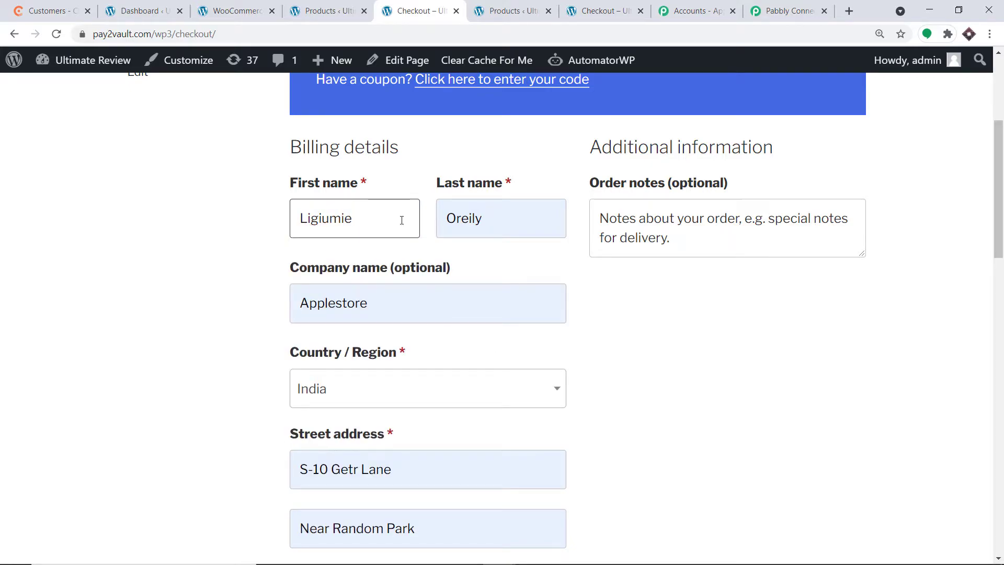
scroll(457, 272, down, 4)
scroll(352, 197, up, 3)
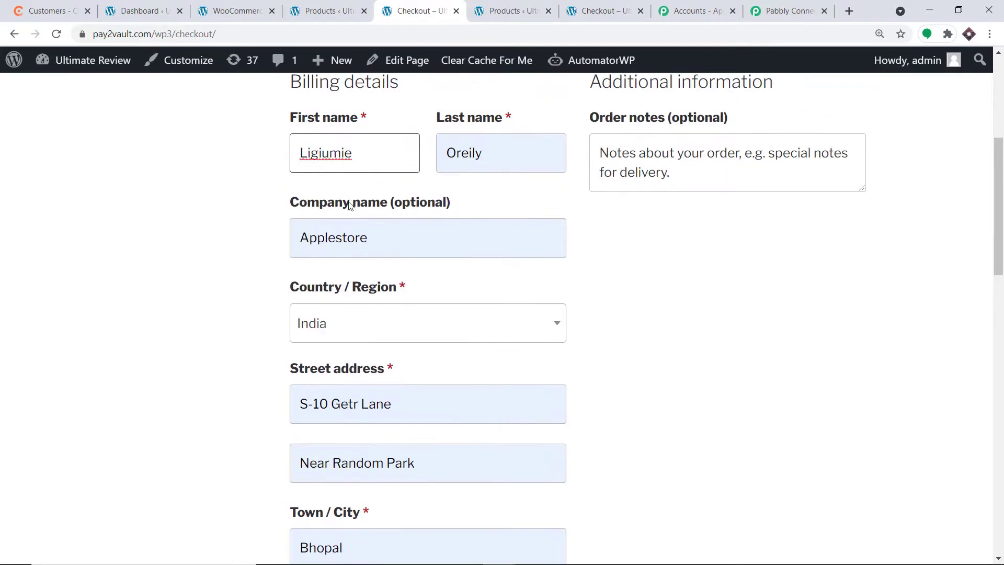
Change the customer's email address in the billing details by inserting extra characters before the "wert" part.
scroll(392, 215, down, 4)
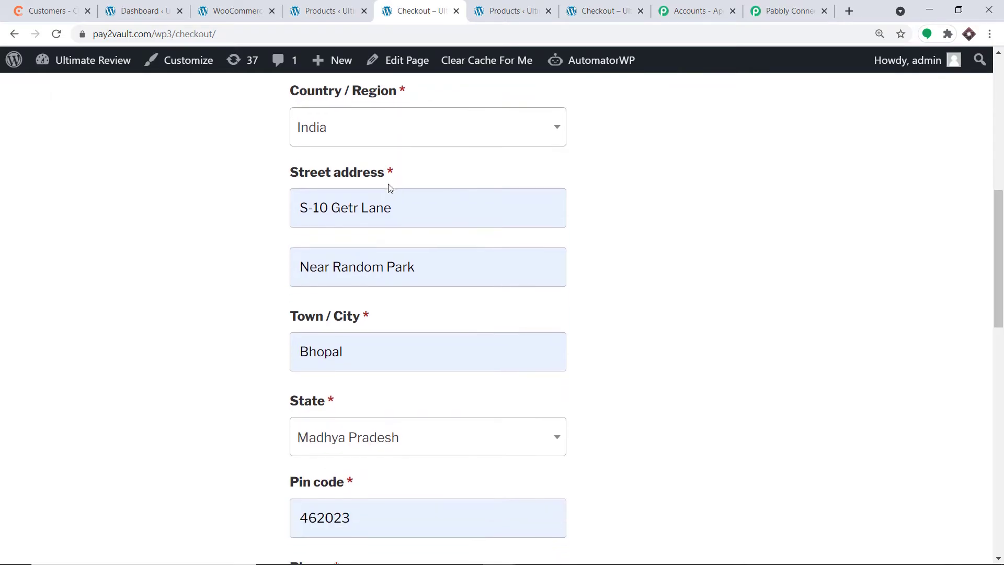
scroll(392, 187, down, 1)
scroll(372, 193, down, 1)
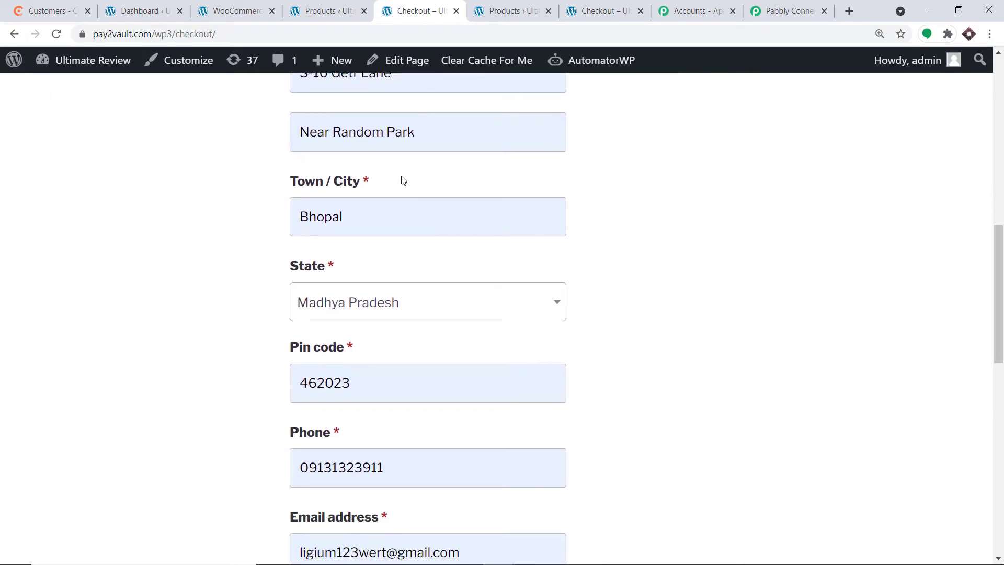
scroll(403, 180, down, 4)
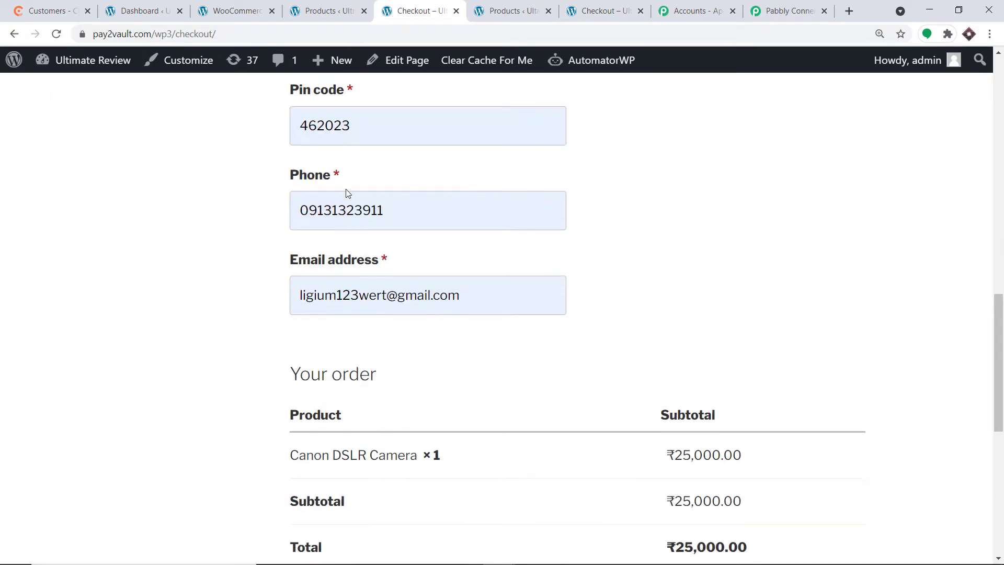
scroll(359, 212, down, 1)
click(346, 228)
click(364, 230)
text(r32)
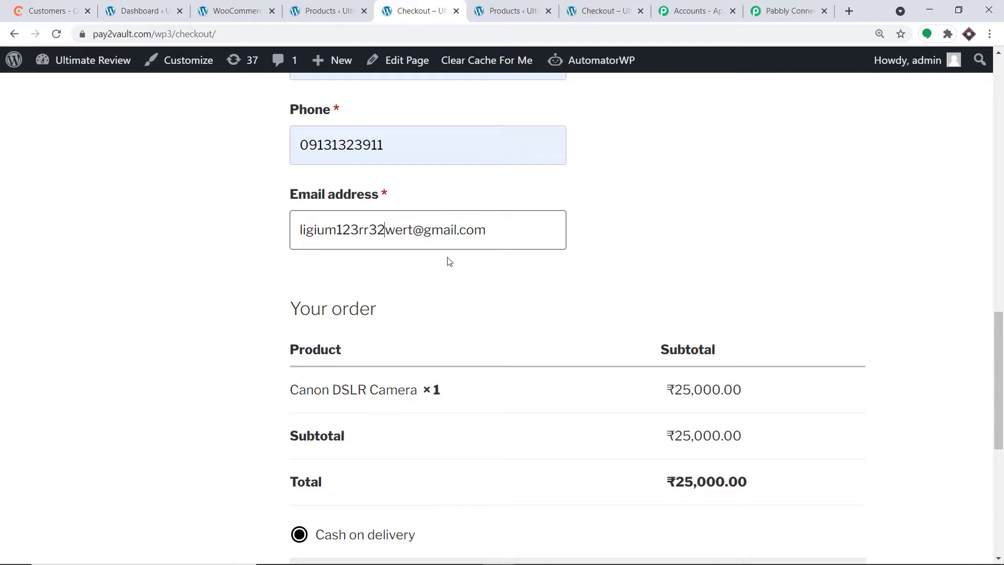
Place the Canon DSLR Camera order with Cash on delivery and review the order and billing details on the confirmation page.
scroll(476, 231, down, 1)
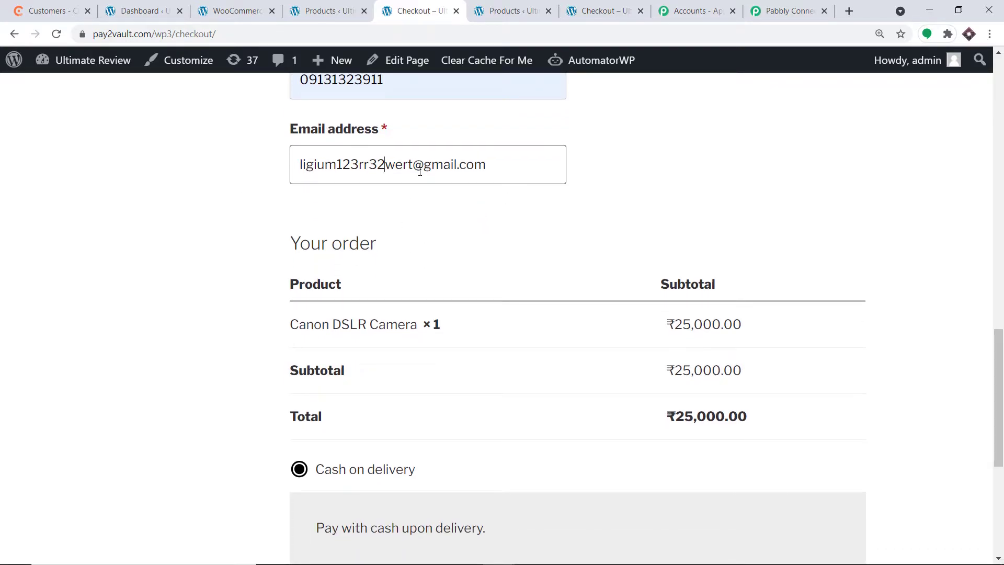
scroll(444, 202, down, 1)
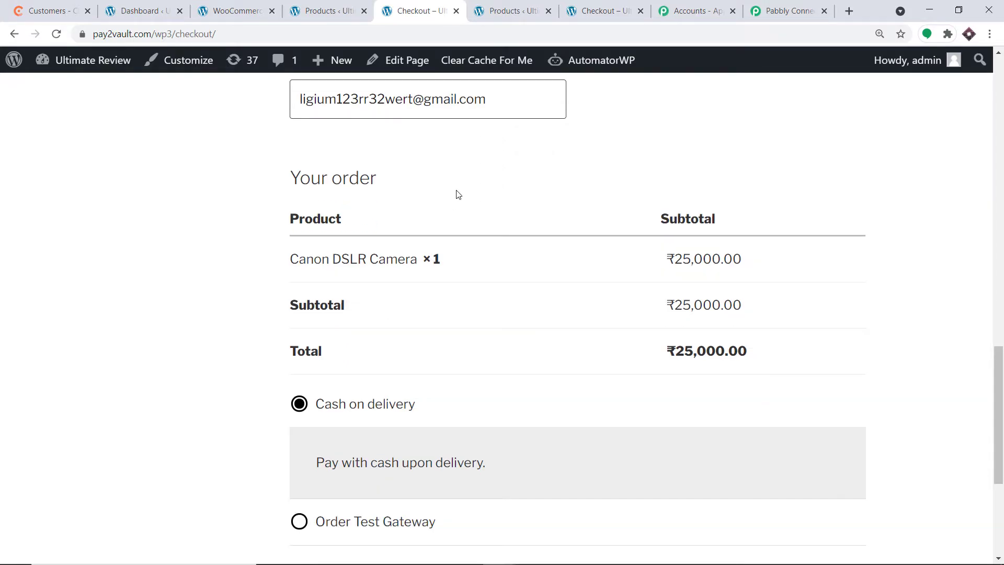
scroll(455, 195, down, 2)
scroll(459, 216, down, 2)
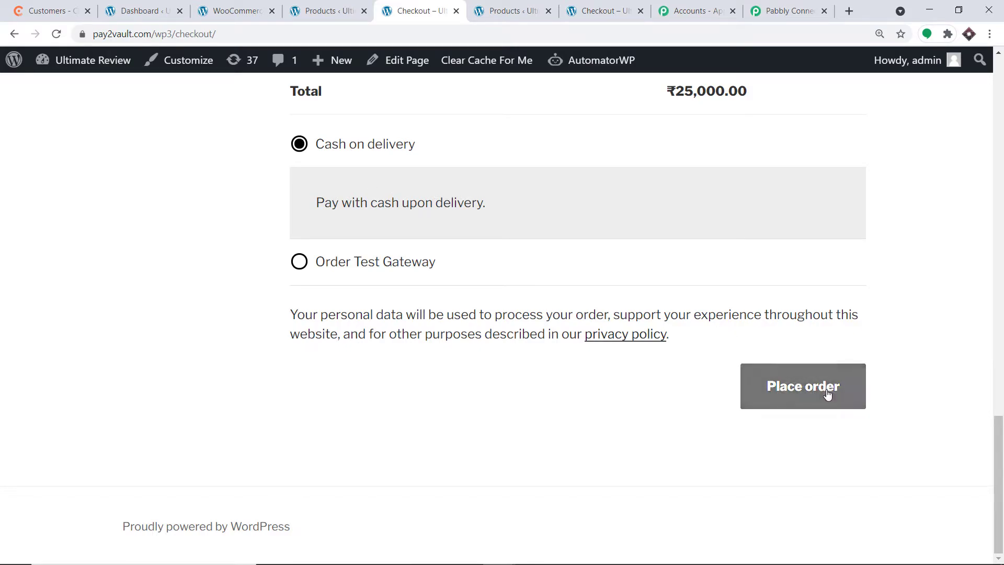
click(827, 393)
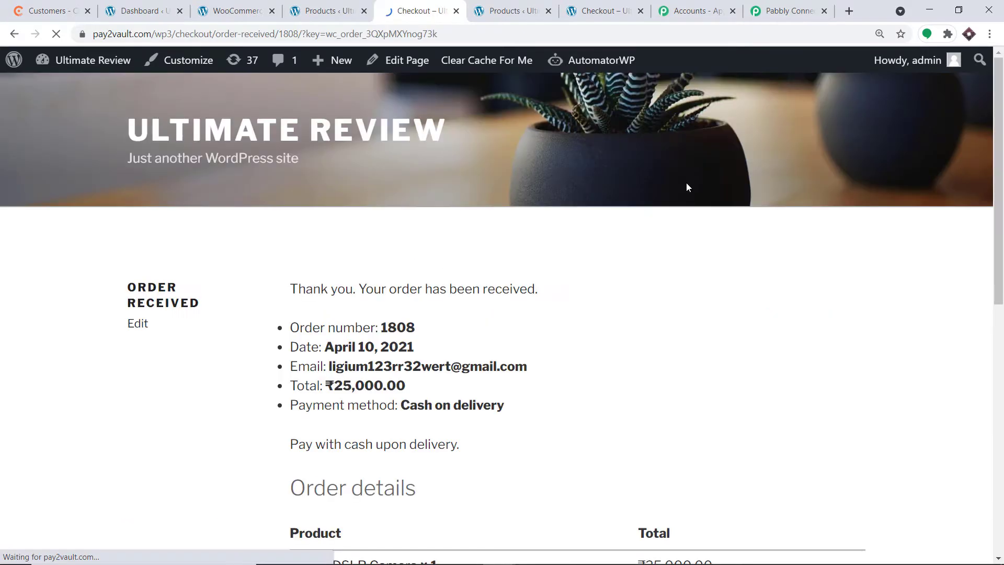
scroll(648, 217, down, 2)
scroll(442, 216, down, 3)
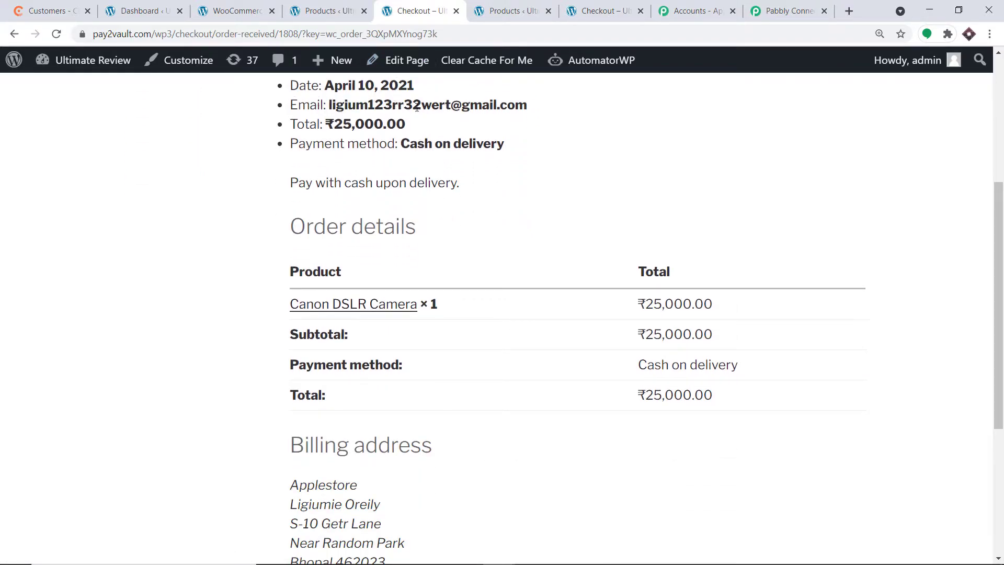
scroll(559, 131, down, 5)
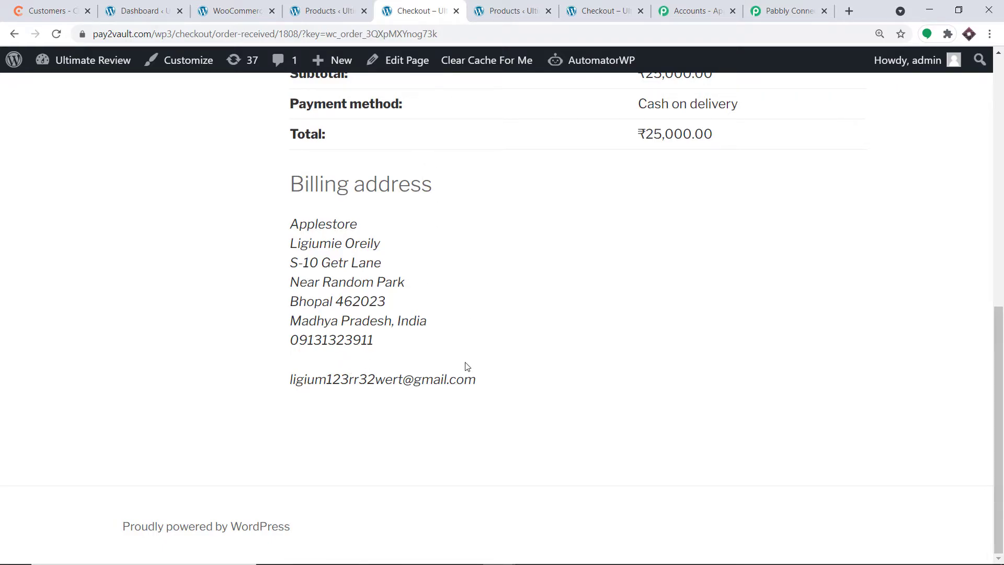
Switch to the Pabbly Connect workflow and examine the order ID and billing fields in the captured webhook response.
click(780, 8)
scroll(623, 244, down, 8)
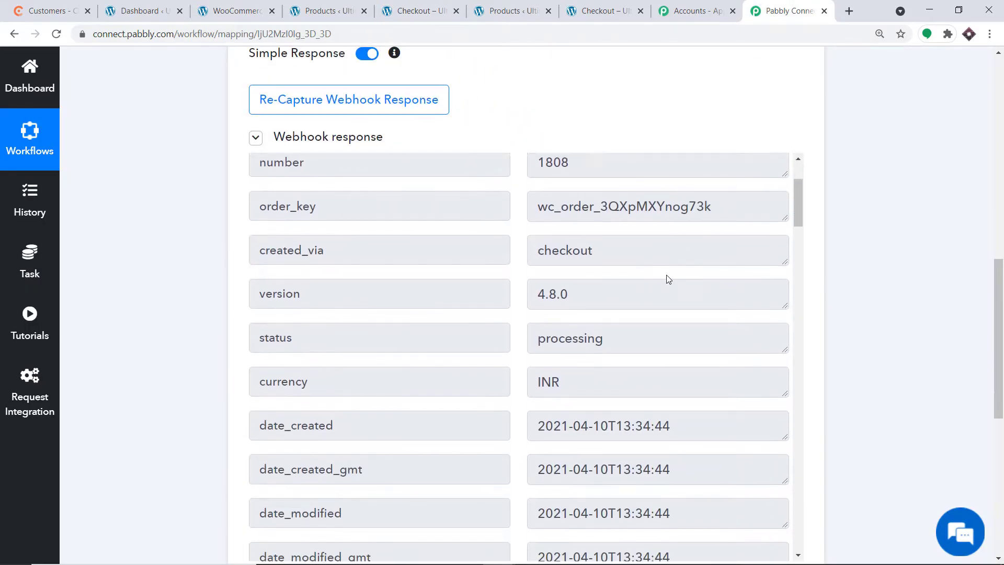
scroll(669, 271, up, 4)
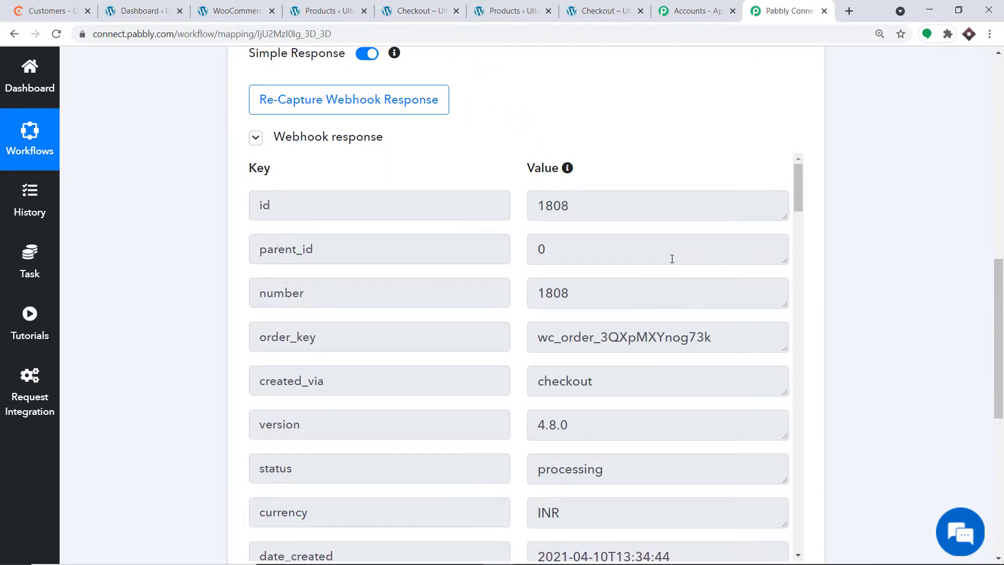
drag(595, 209, 537, 202)
scroll(727, 236, down, 4)
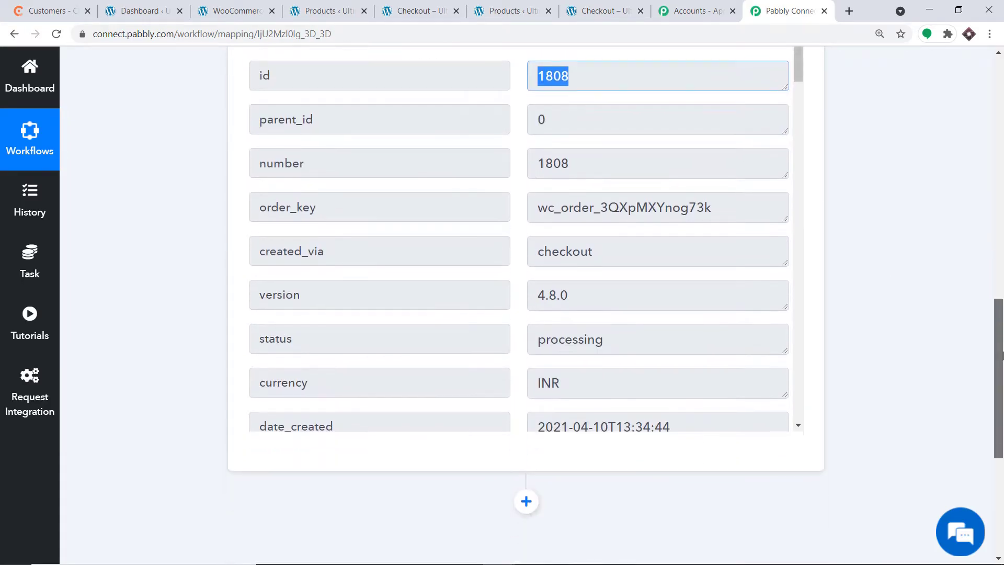
scroll(627, 220, down, 4)
scroll(535, 186, down, 15)
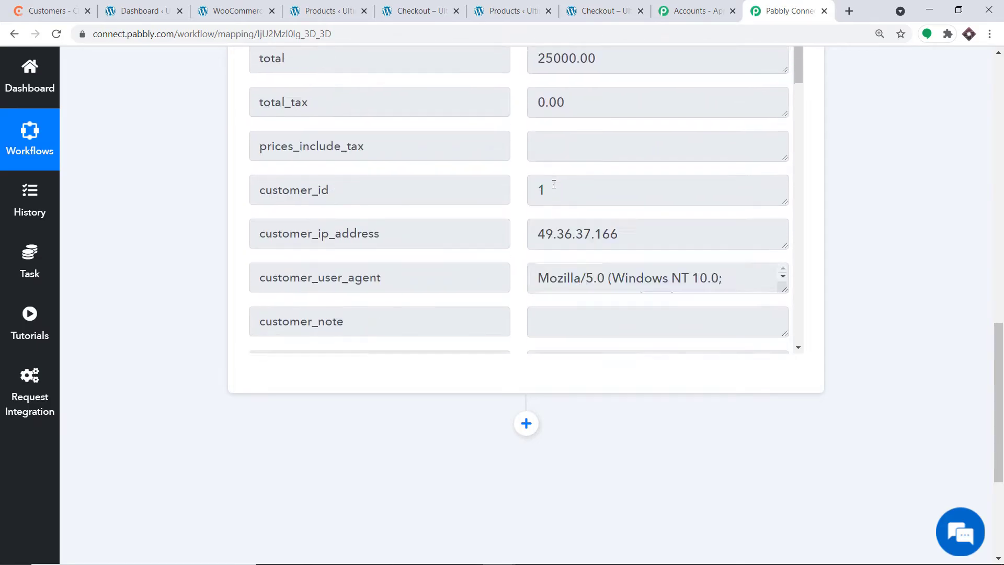
scroll(516, 187, up, 3)
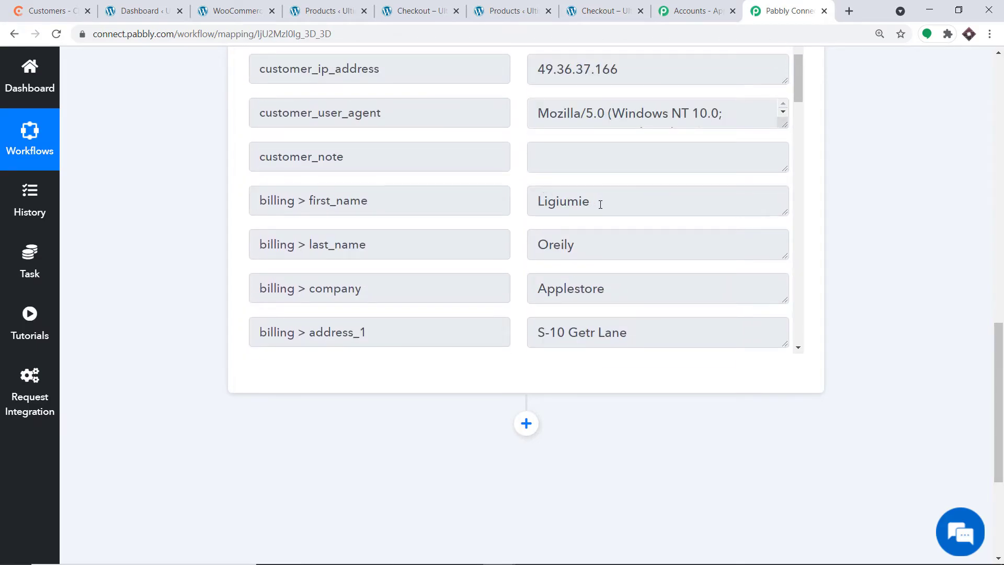
scroll(585, 248, down, 3)
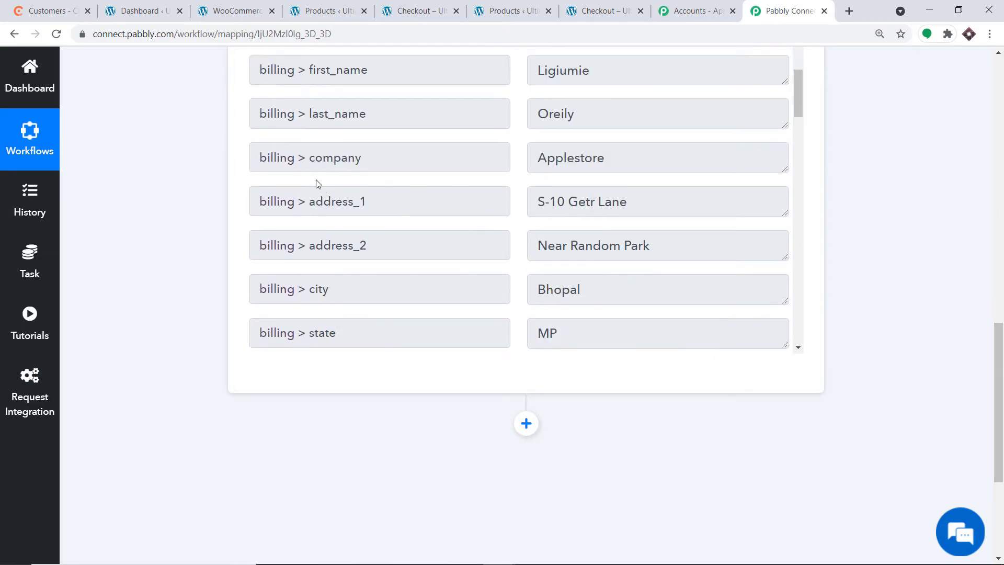
scroll(416, 134, down, 1)
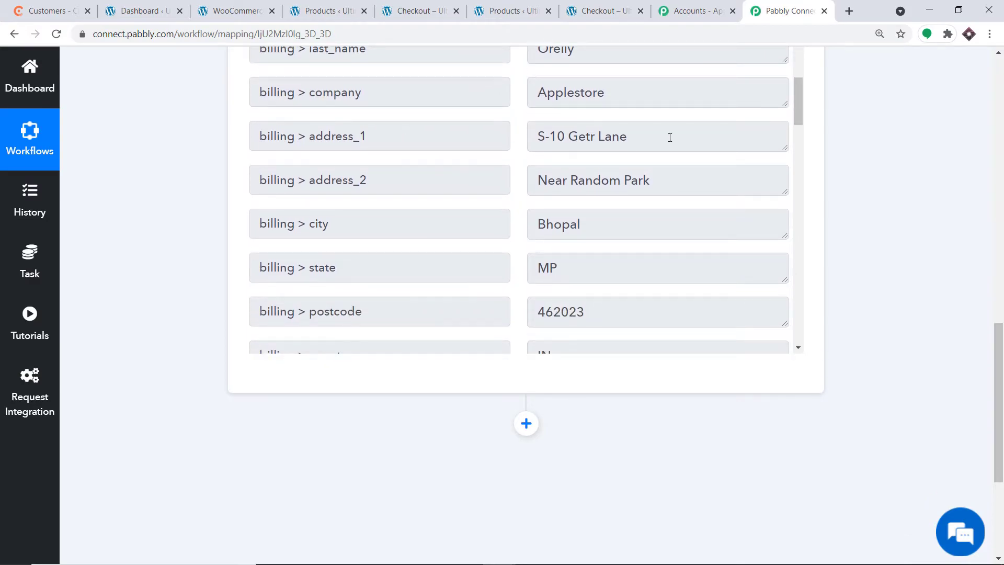
scroll(473, 264, down, 2)
scroll(628, 230, down, 1)
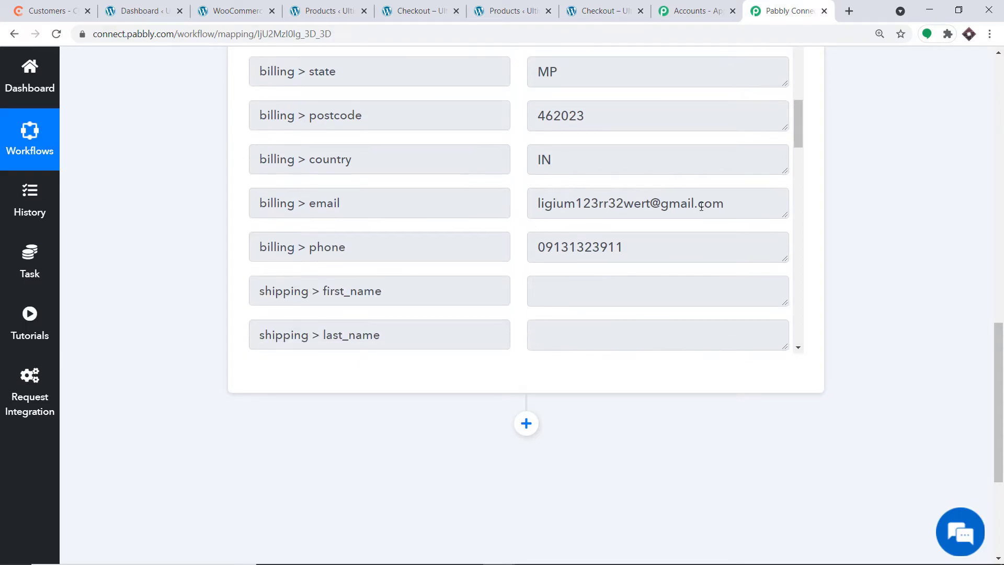
scroll(724, 162, up, 3)
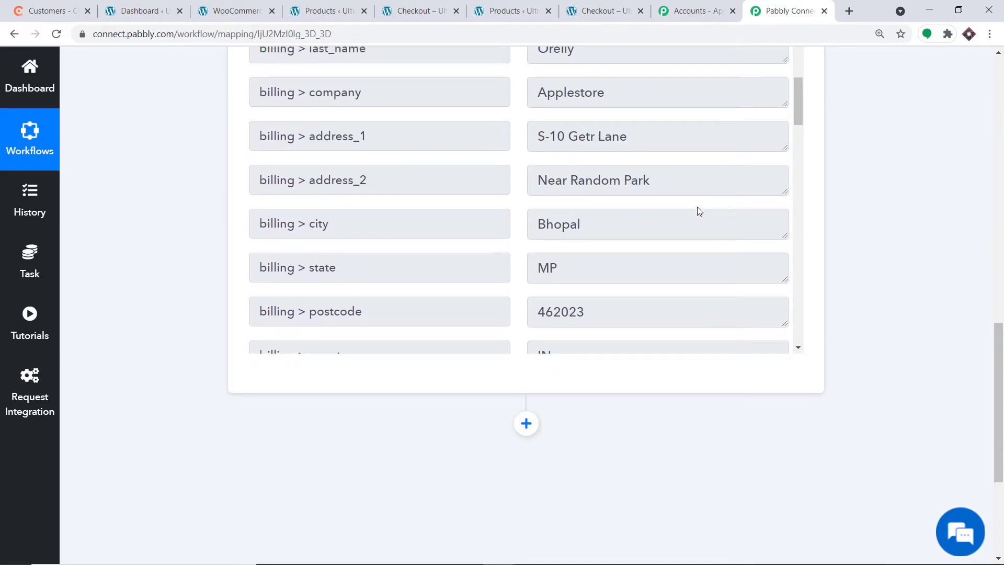
Add an action step after the WooCommerce trigger, with Chargebee as the app and Create a Customer as the action event.
scroll(590, 199, down, 4)
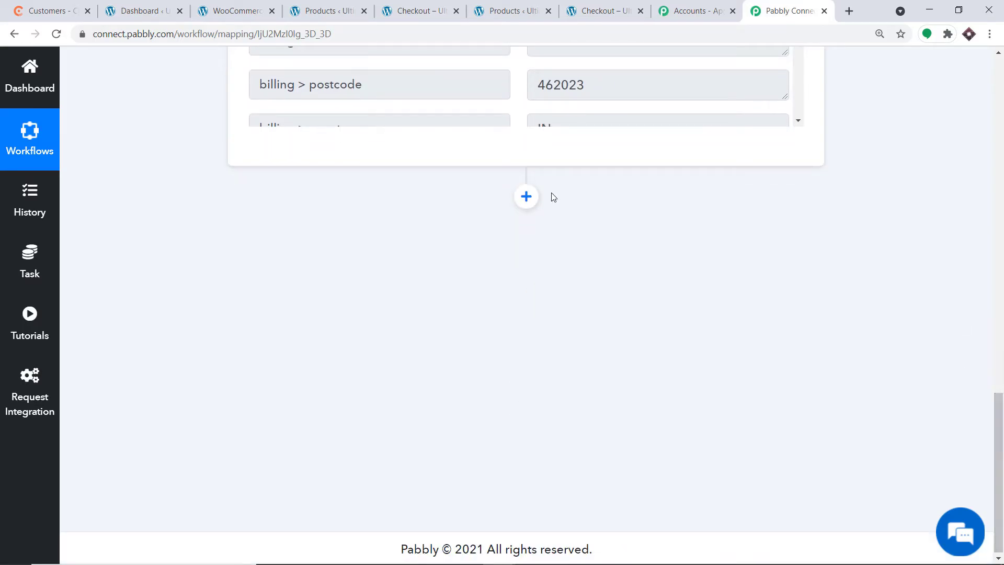
click(526, 197)
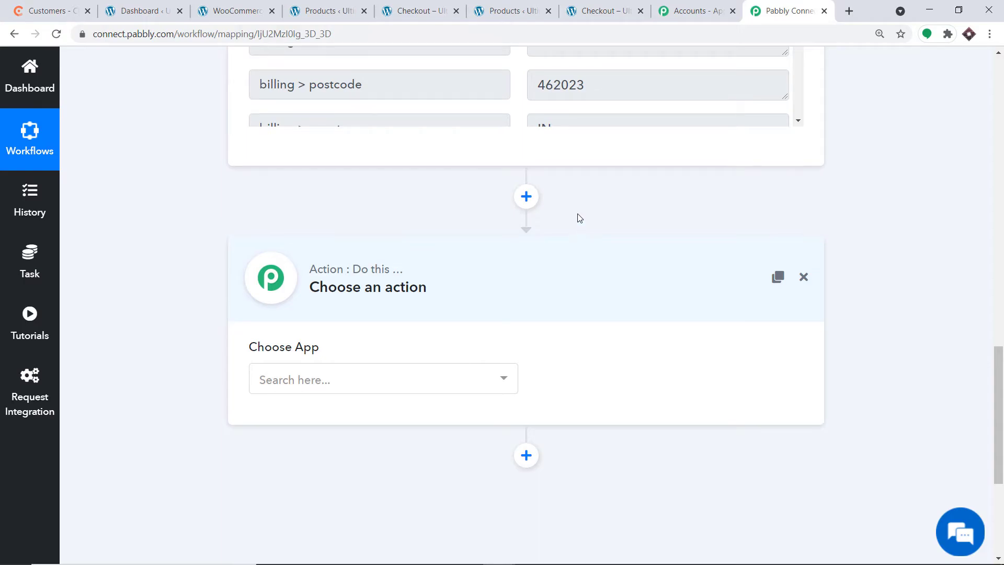
click(407, 381)
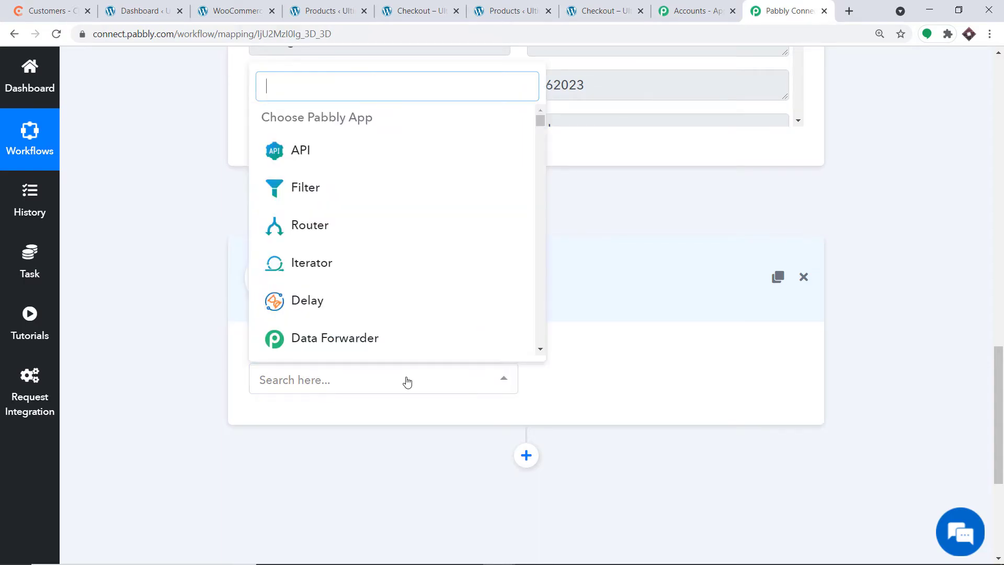
text(charge)
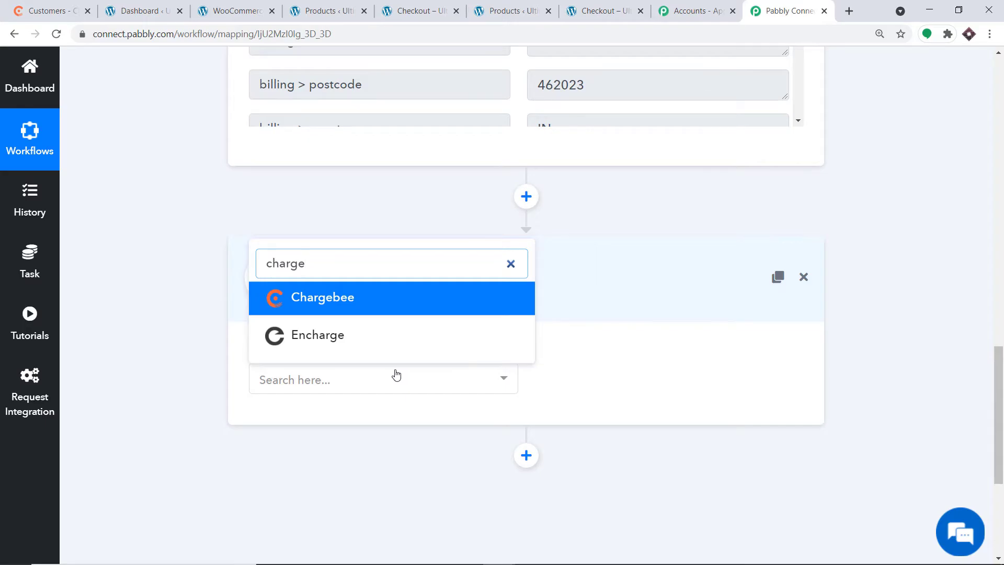
click(365, 306)
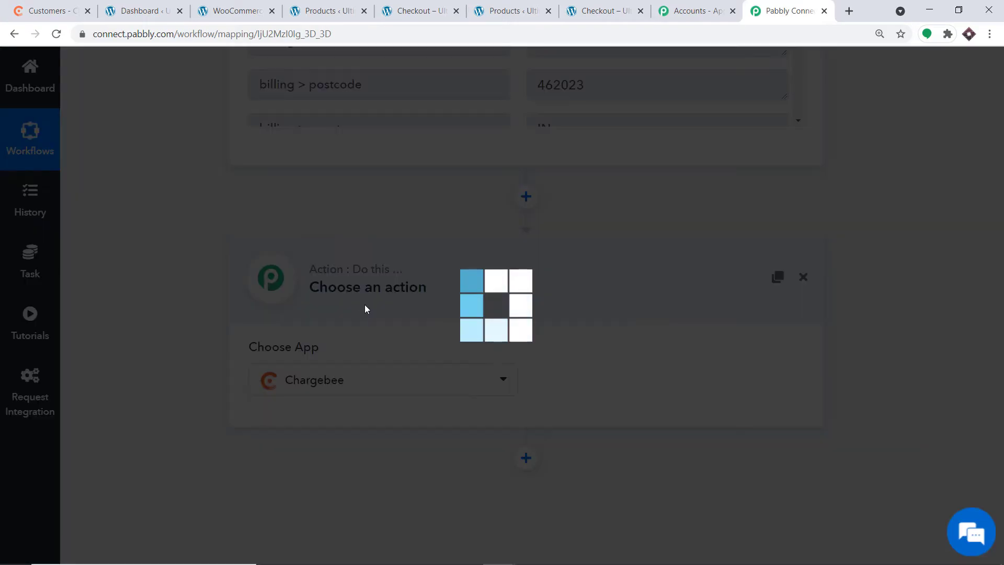
click(577, 376)
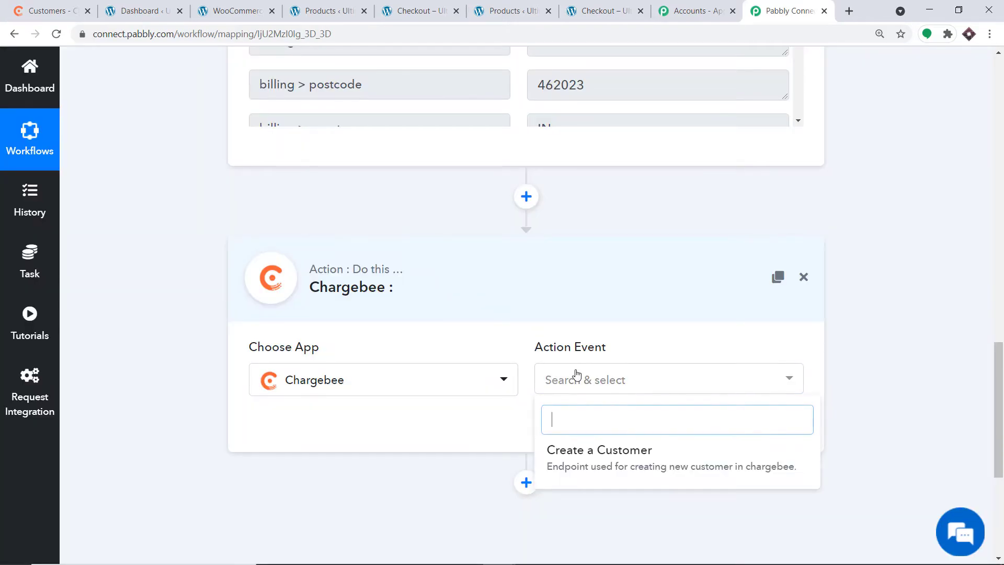
click(606, 457)
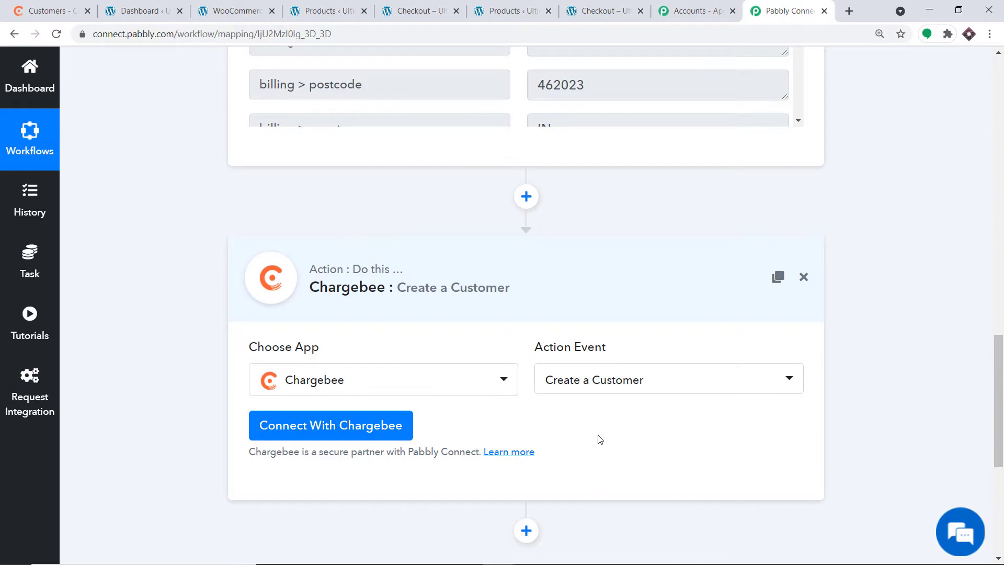
click(580, 373)
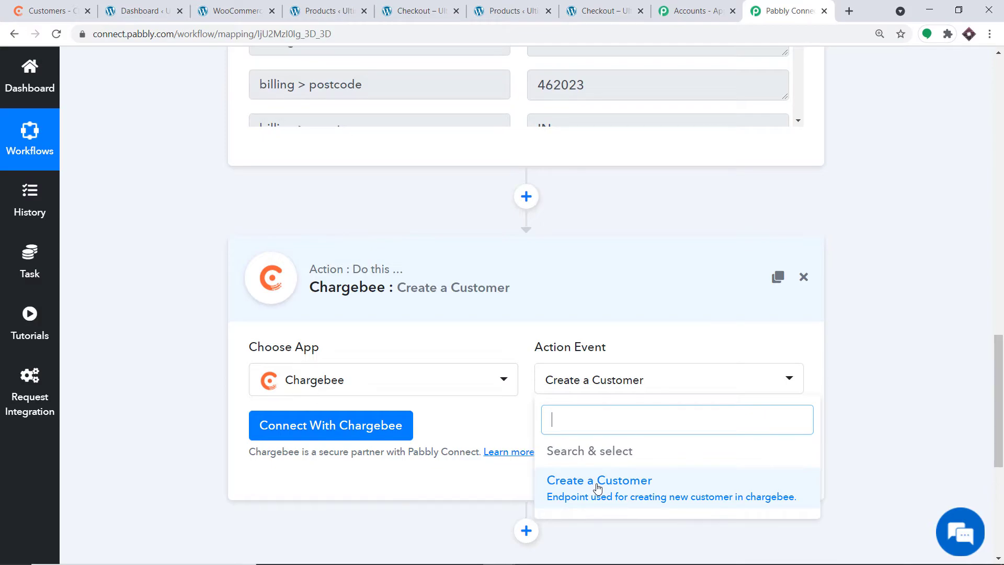
click(477, 424)
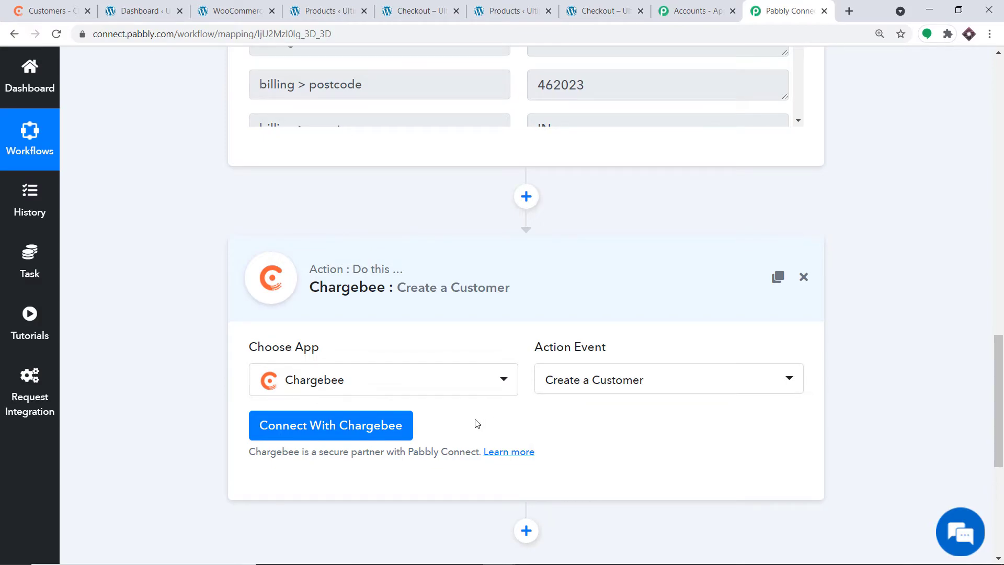
Start a new Chargebee connection in the action step and copy the site name from the Chargebee account's web address.
click(403, 420)
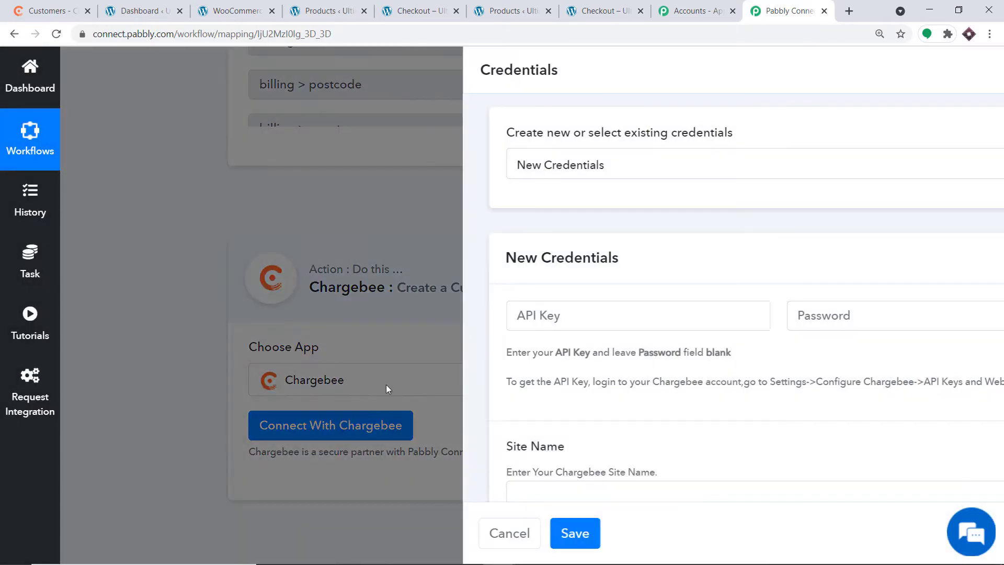
scroll(523, 285, down, 3)
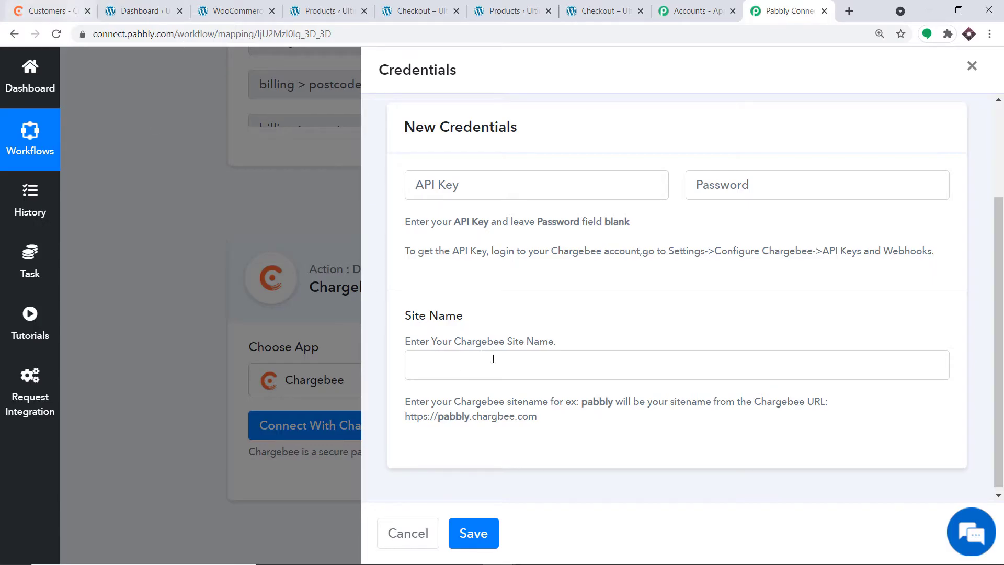
click(58, 10)
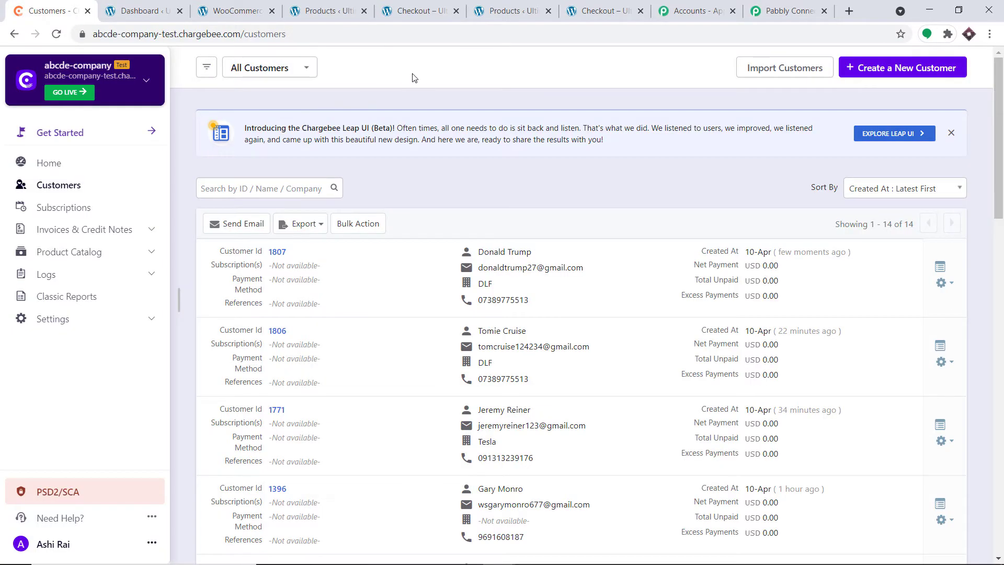
click(179, 33)
drag(156, 33, 63, 36)
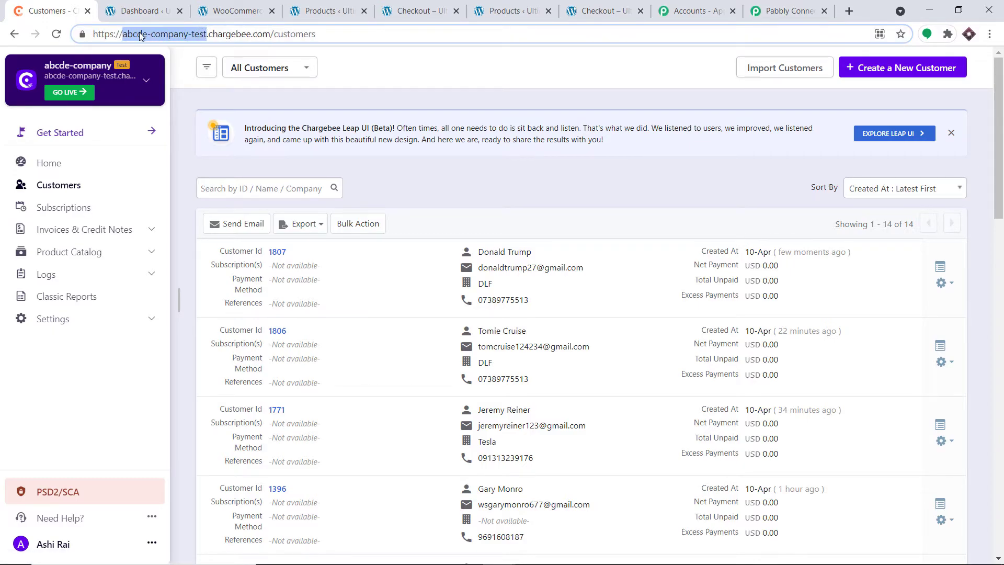
right_click(152, 34)
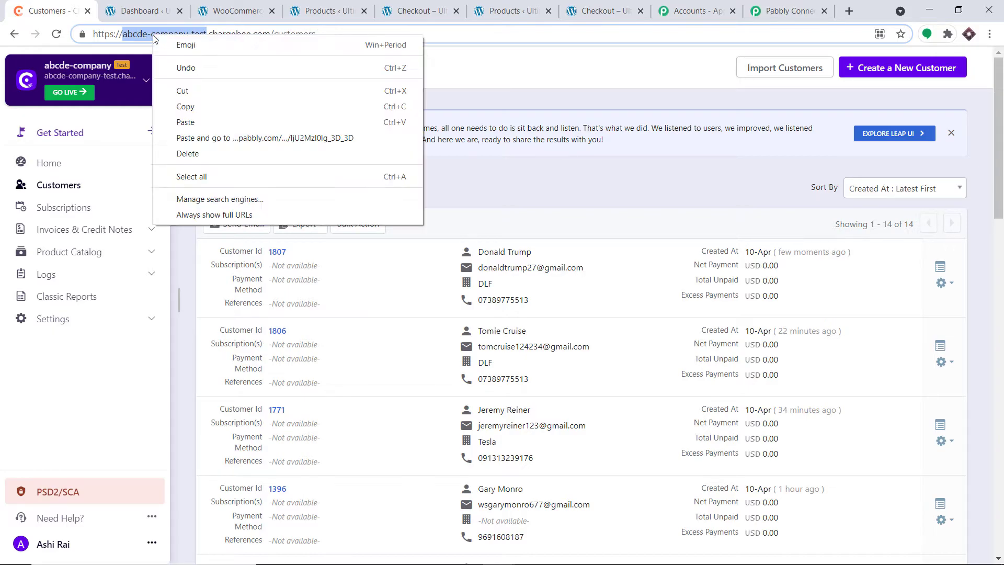
click(196, 106)
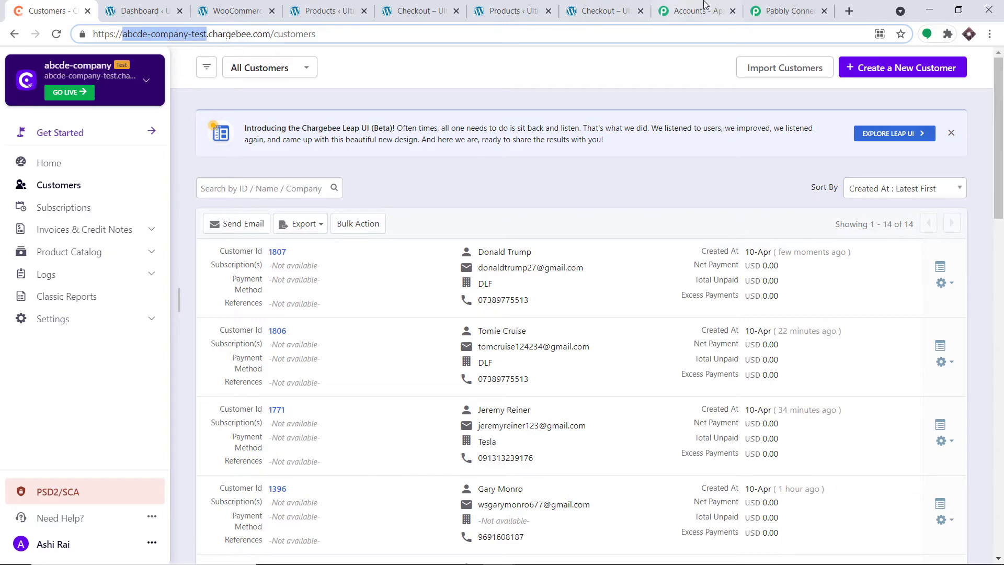
Return to the Pabbly Connect credentials form and enter abcde-company-test as the Chargebee site name.
click(787, 10)
click(426, 364)
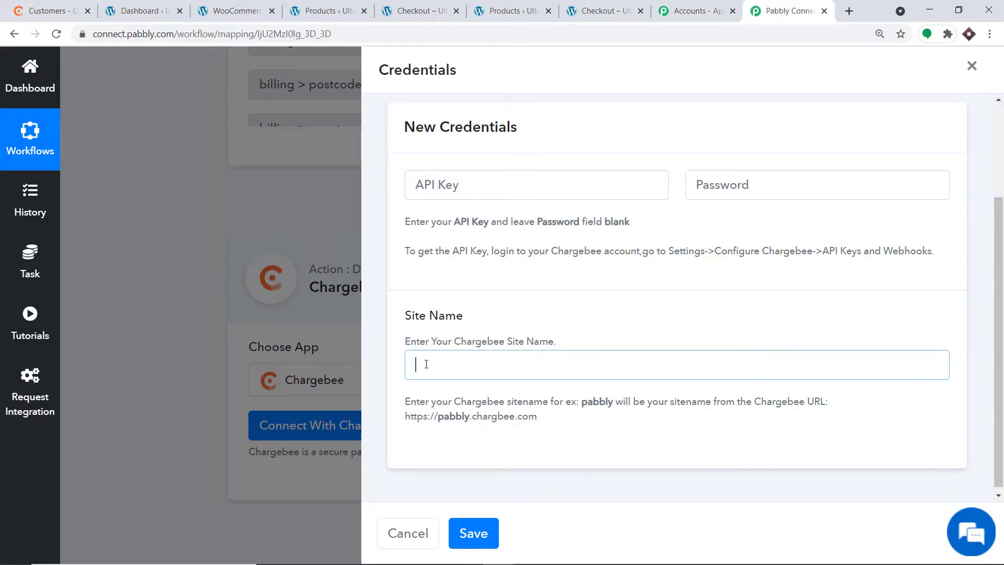
right_click(444, 361)
click(491, 259)
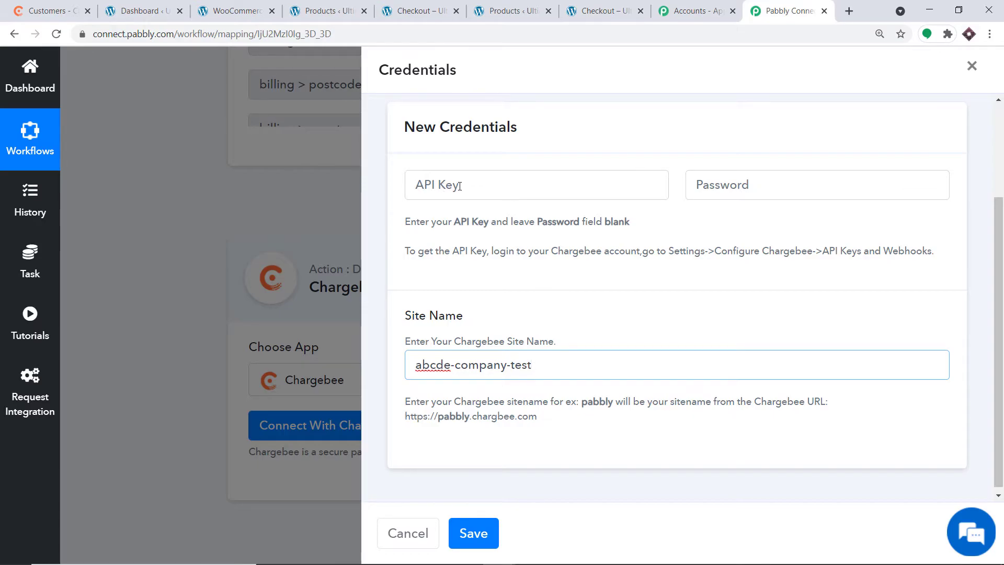
Switch to Chargebee, open the API keys page in the Configure Chargebee settings, and look through the existing keys.
click(56, 9)
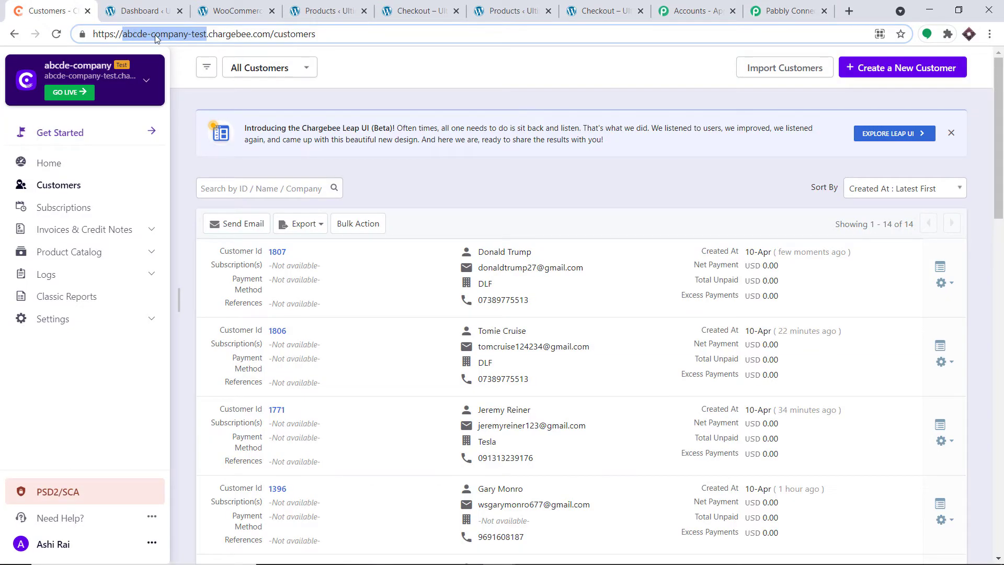
click(38, 321)
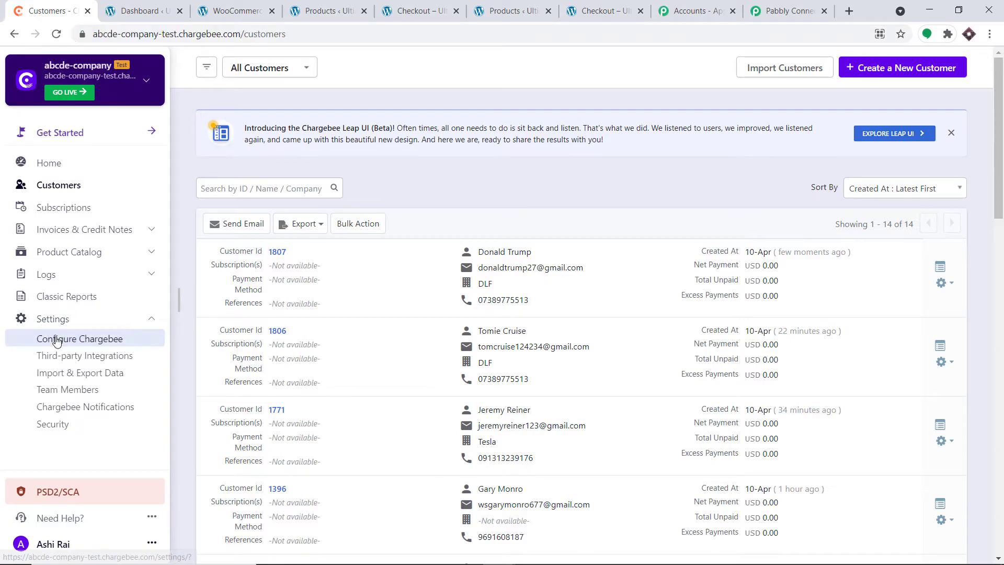
click(73, 339)
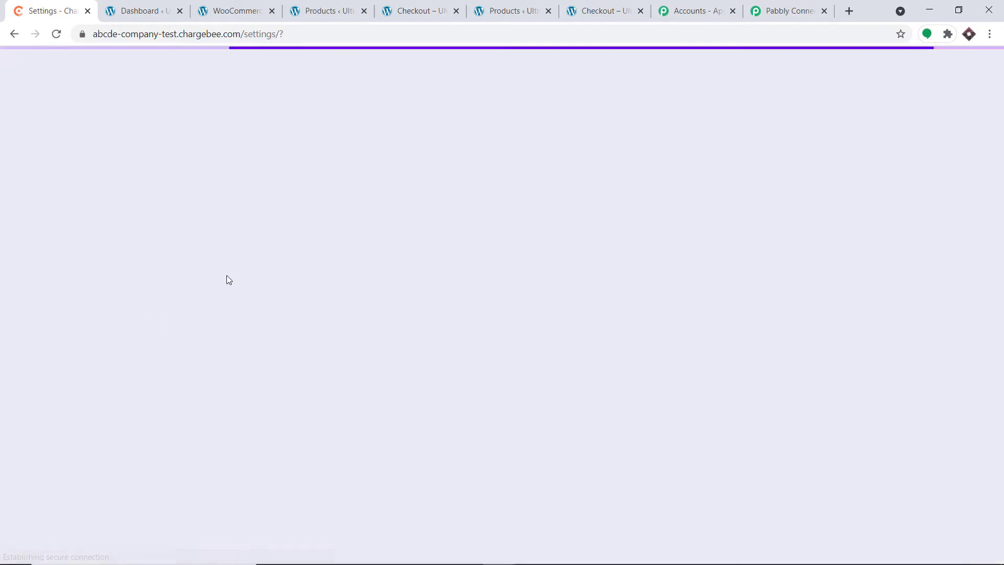
scroll(729, 178, down, 12)
scroll(731, 185, down, 3)
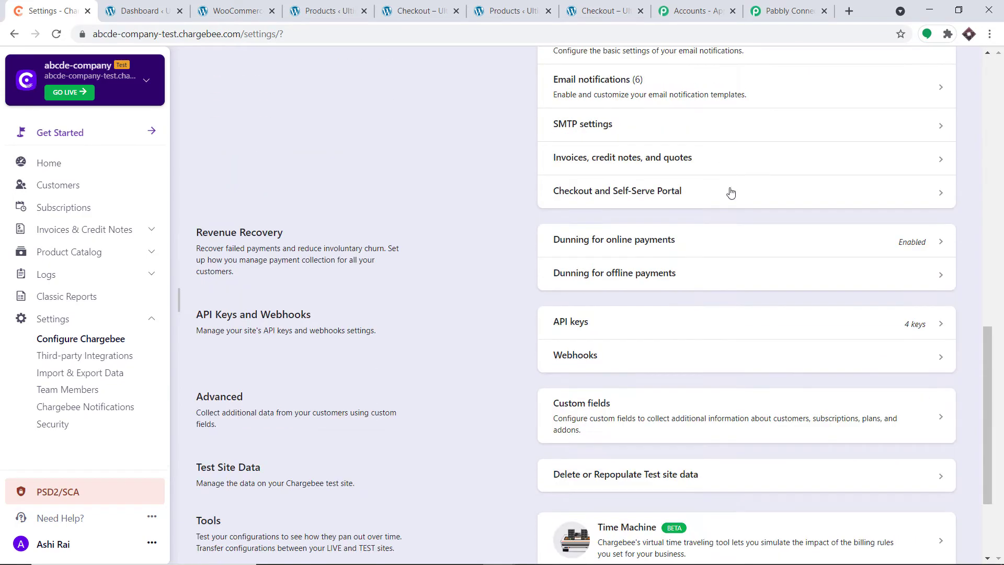
click(612, 329)
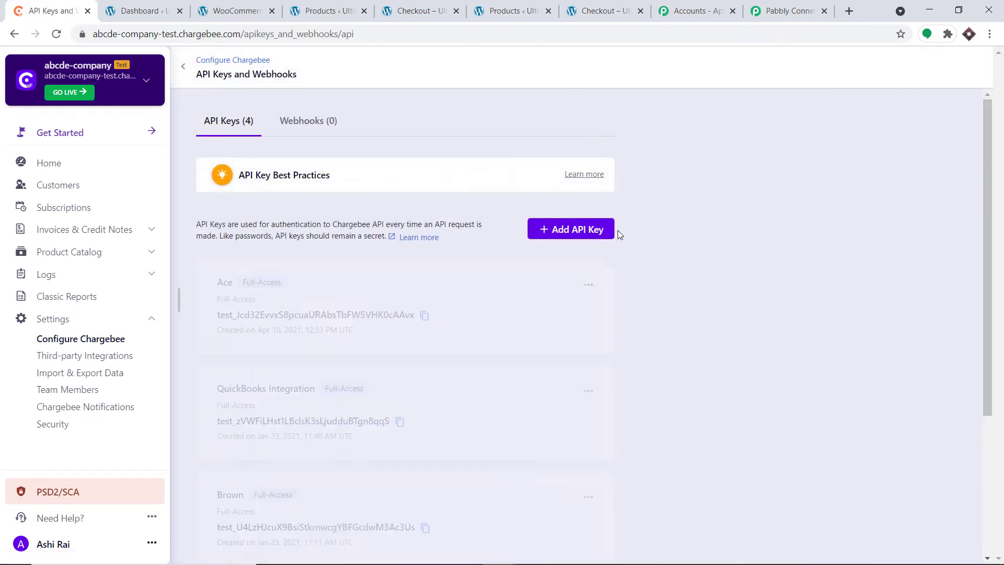
scroll(441, 283, down, 4)
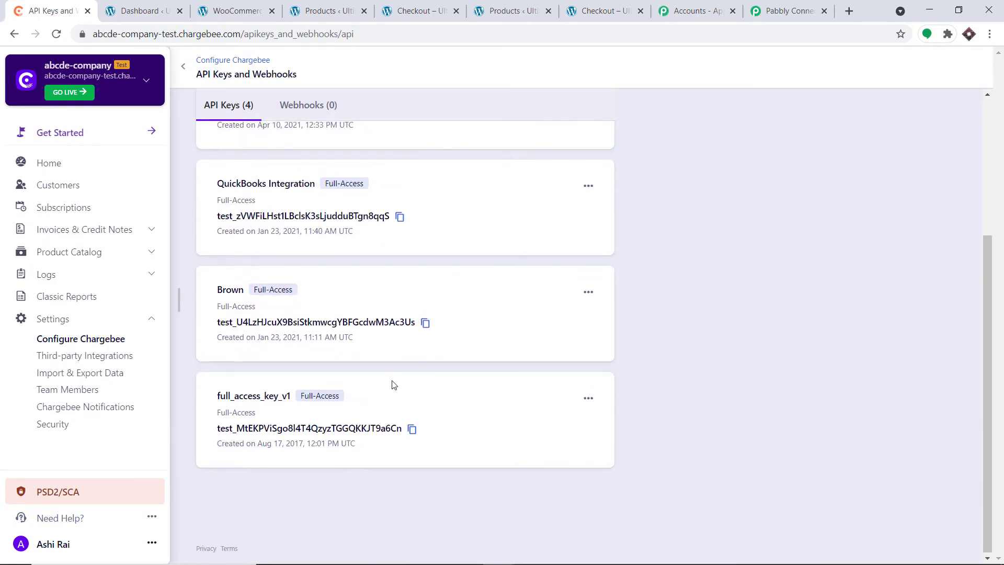
scroll(311, 253, up, 3)
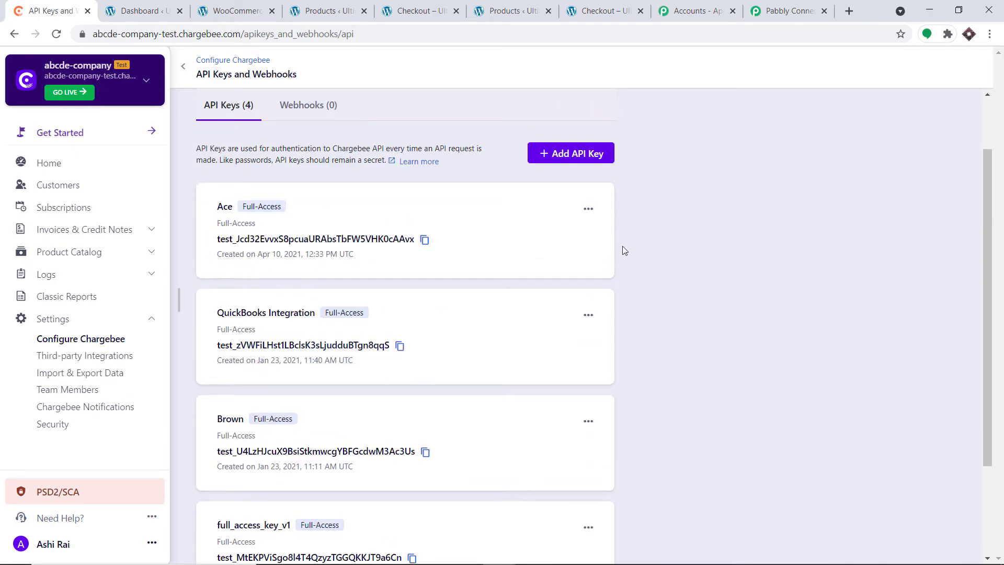
scroll(579, 233, up, 2)
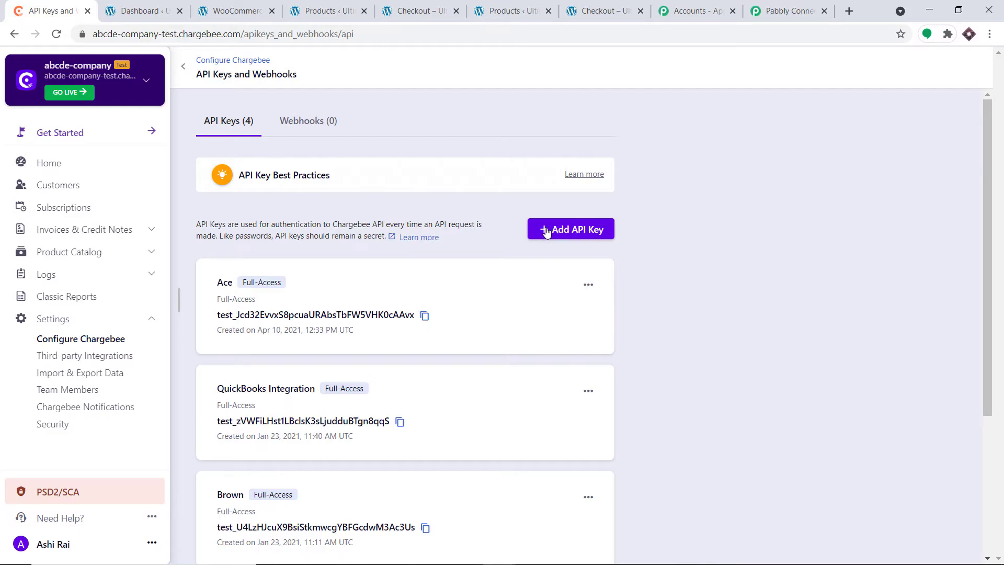
Create a Full-Access API key named Tin Tin in Chargebee.
click(599, 236)
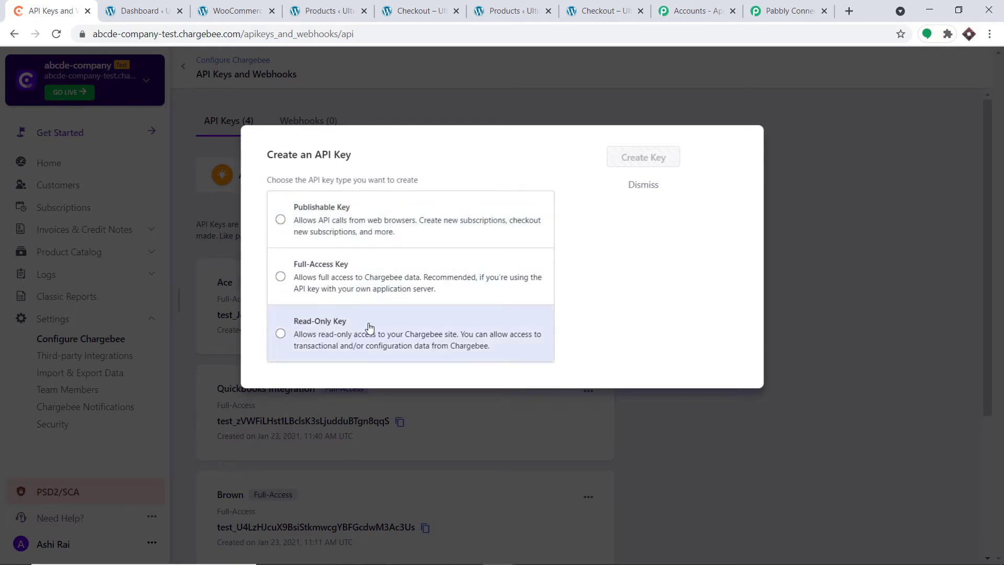
click(281, 278)
click(296, 261)
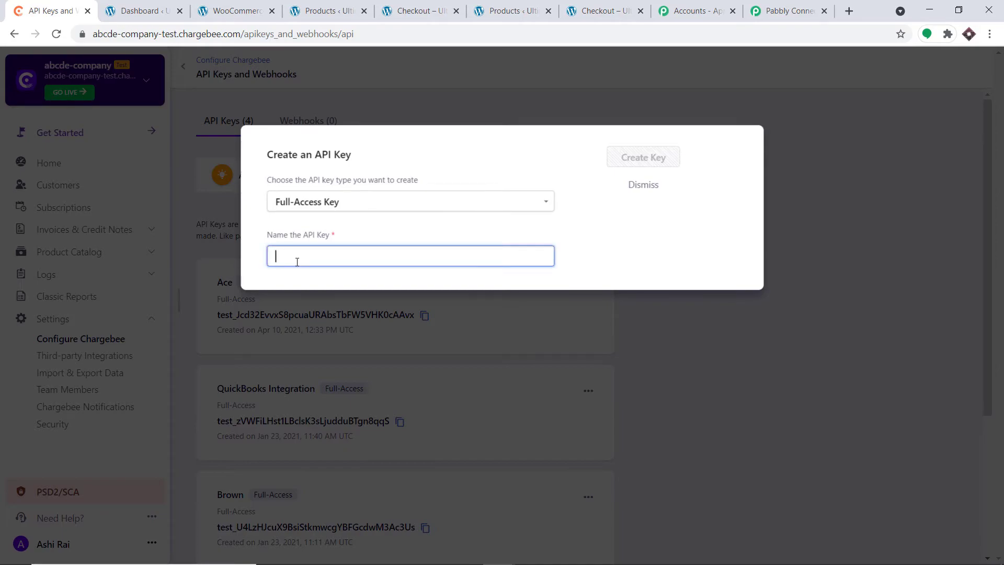
text(Tin Tin)
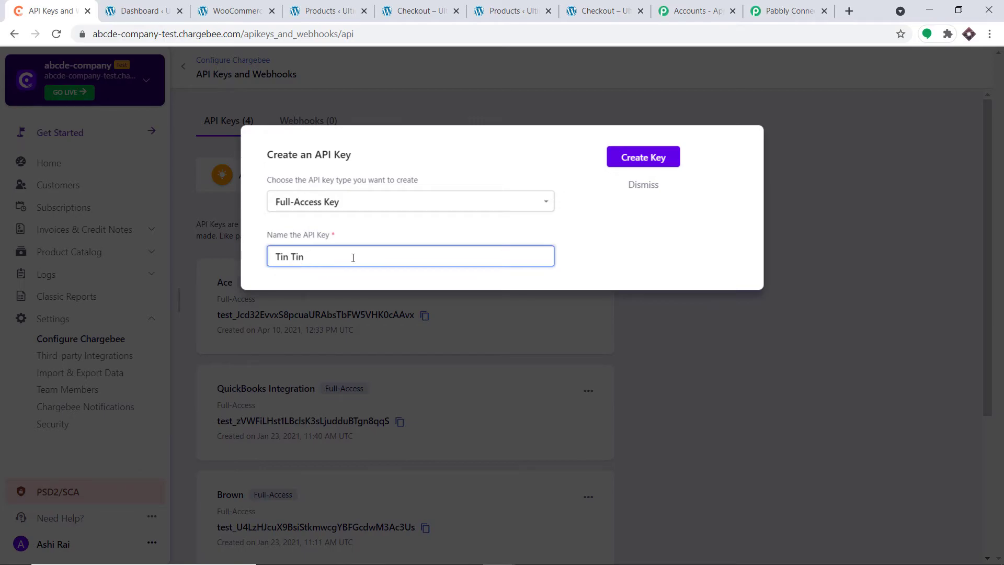
click(634, 158)
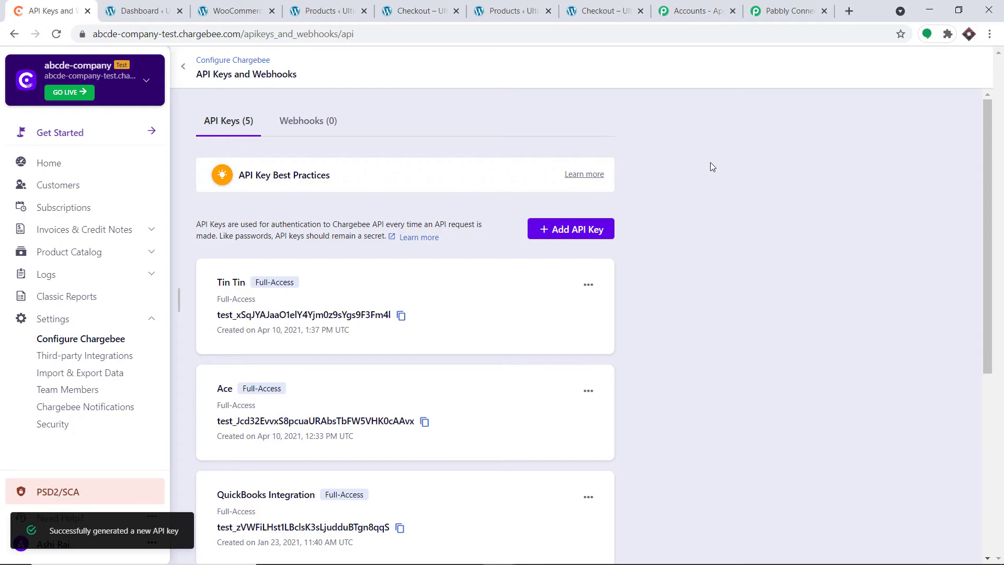
Copy the Tin Tin API key into the API Key field of the Pabbly Connect credentials, leave Password blank, and save the connection.
double_click(277, 316)
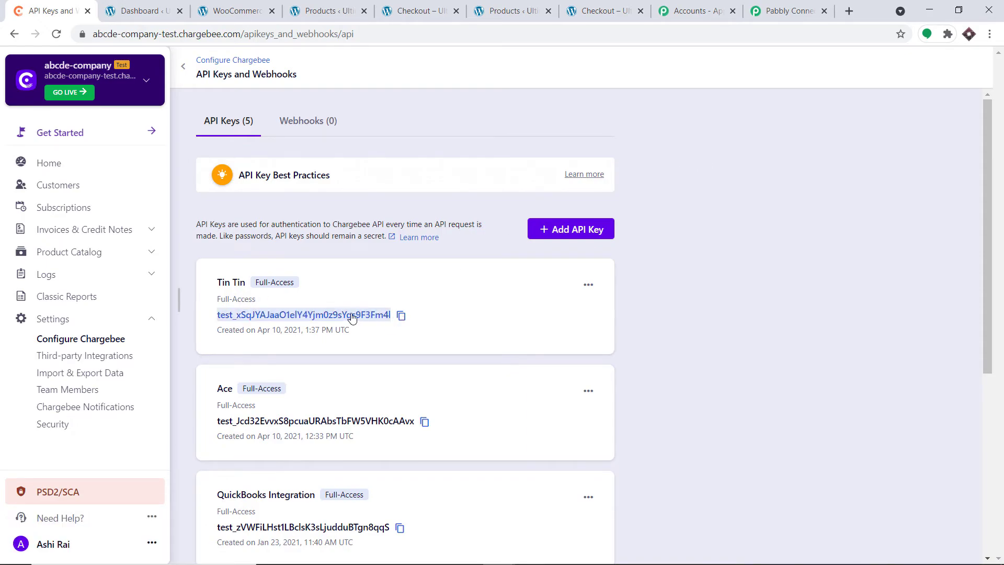
click(402, 317)
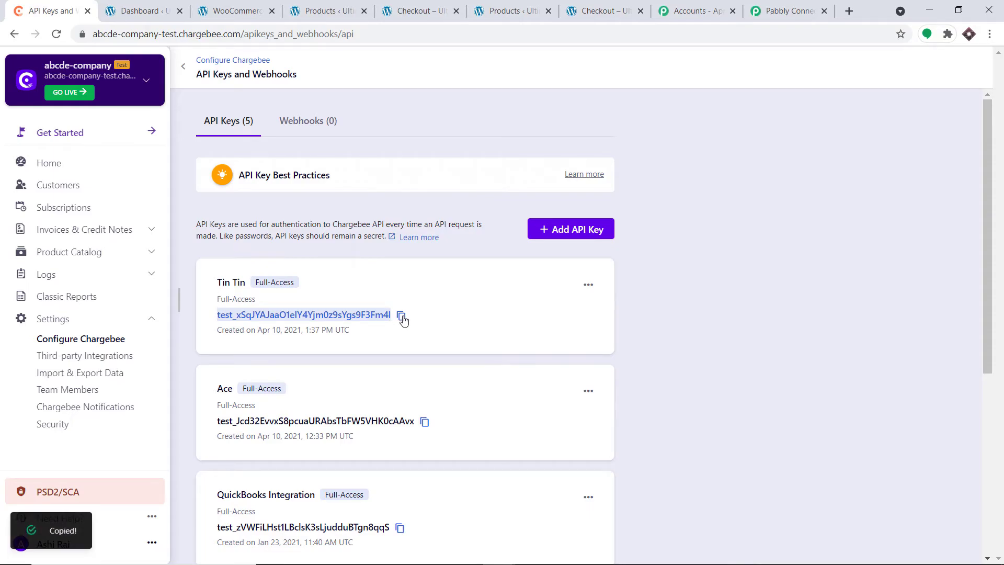
key(ctrl+shift+Tab)
click(469, 184)
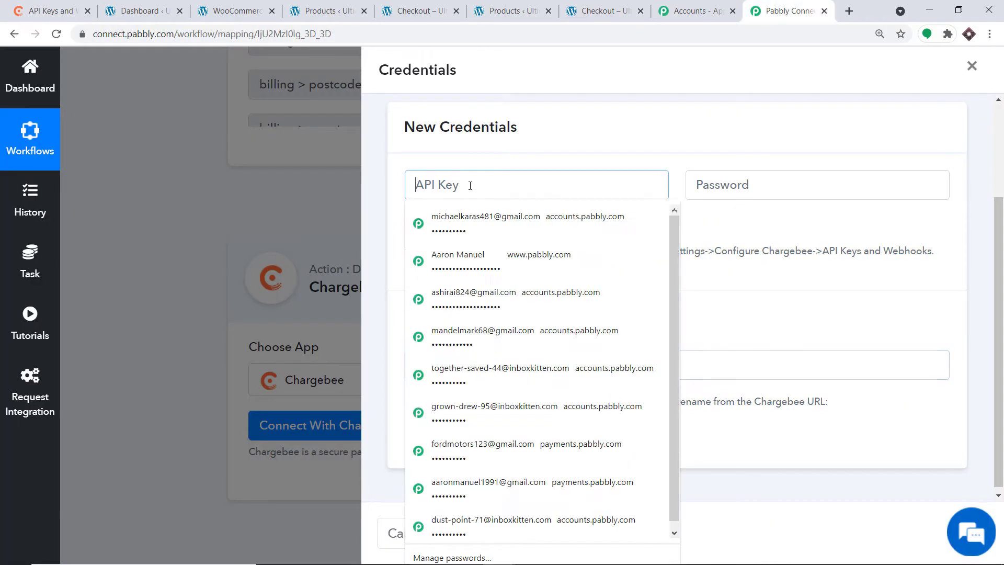
right_click(469, 186)
click(524, 287)
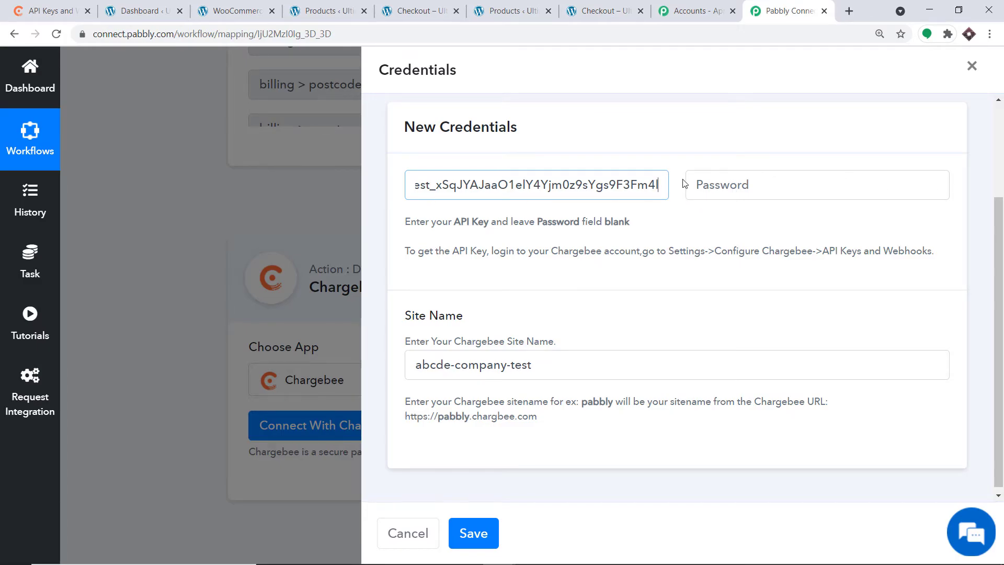
click(476, 533)
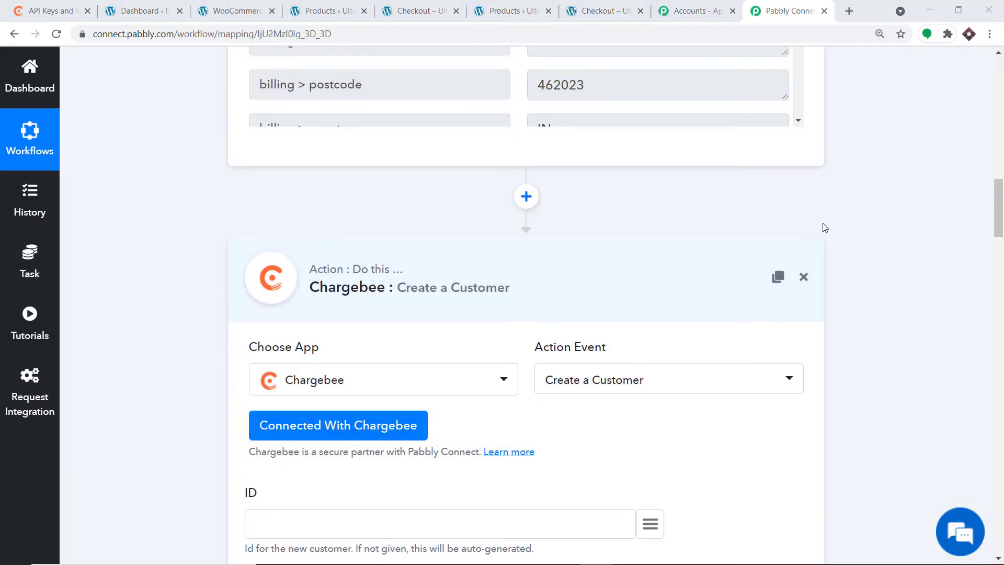
Examine the customer, tax, invoicing and billing fields available in the Chargebee Create a Customer action.
scroll(827, 235, down, 10)
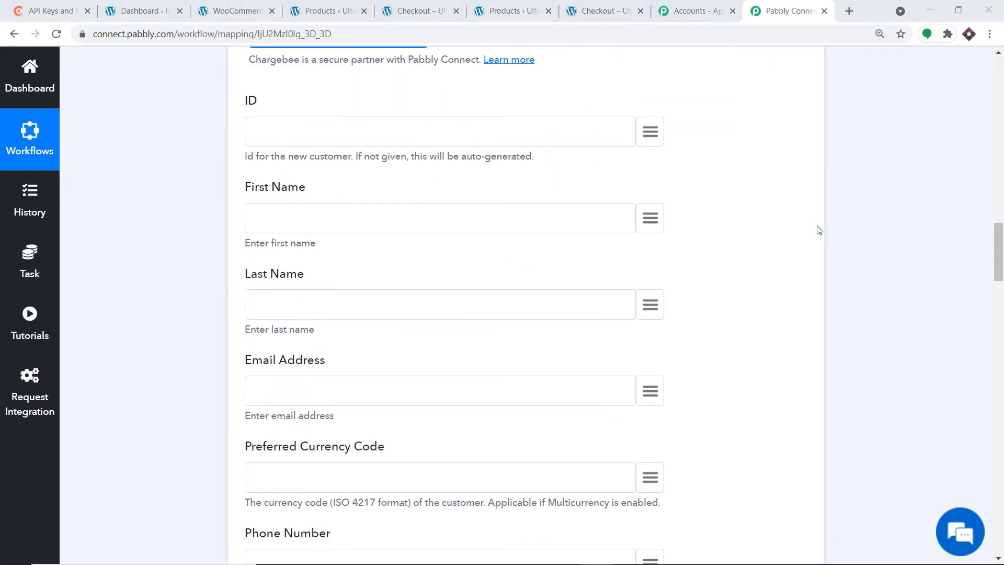
scroll(819, 230, down, 20)
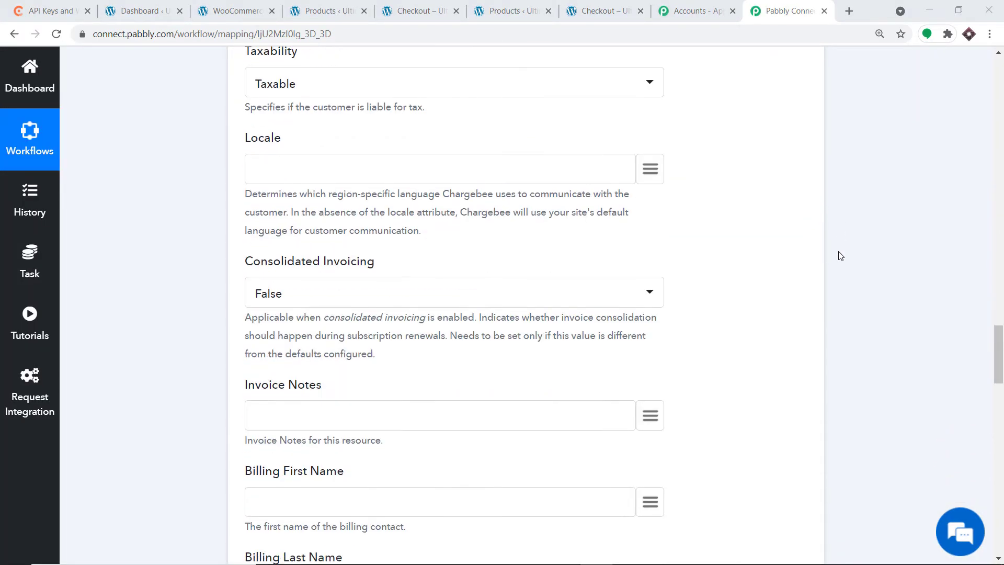
scroll(841, 255, down, 7)
scroll(840, 255, up, 20)
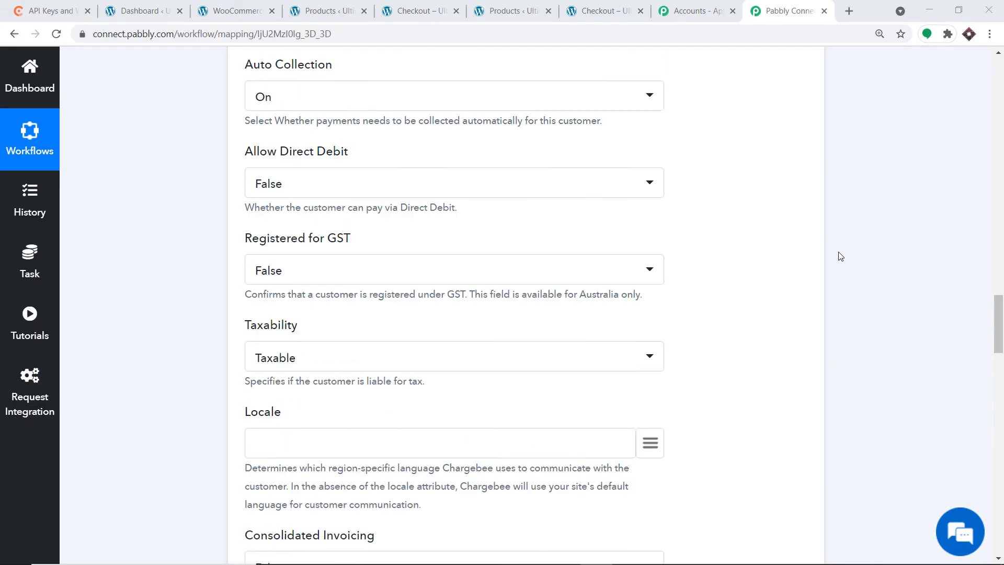
scroll(841, 256, up, 11)
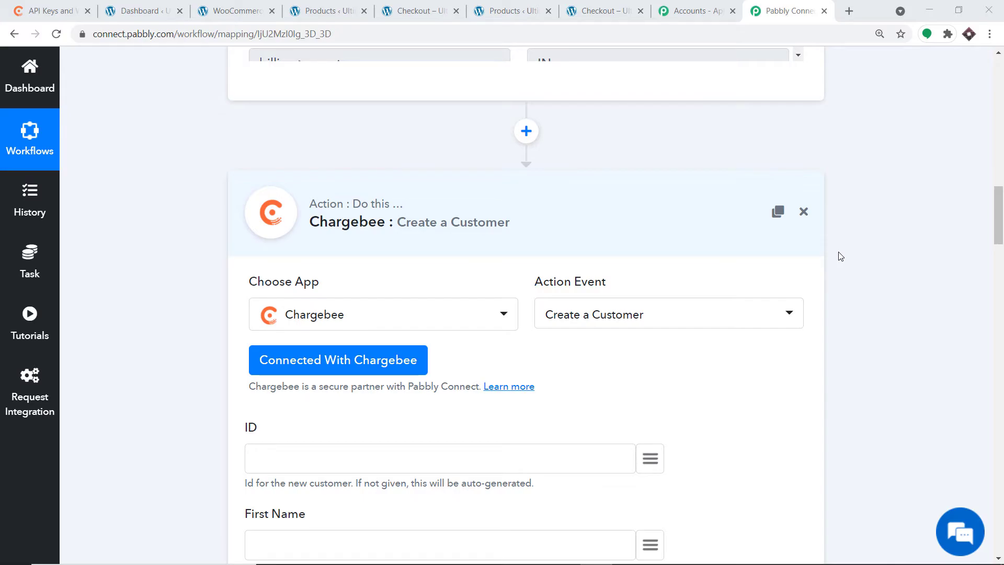
scroll(841, 256, down, 5)
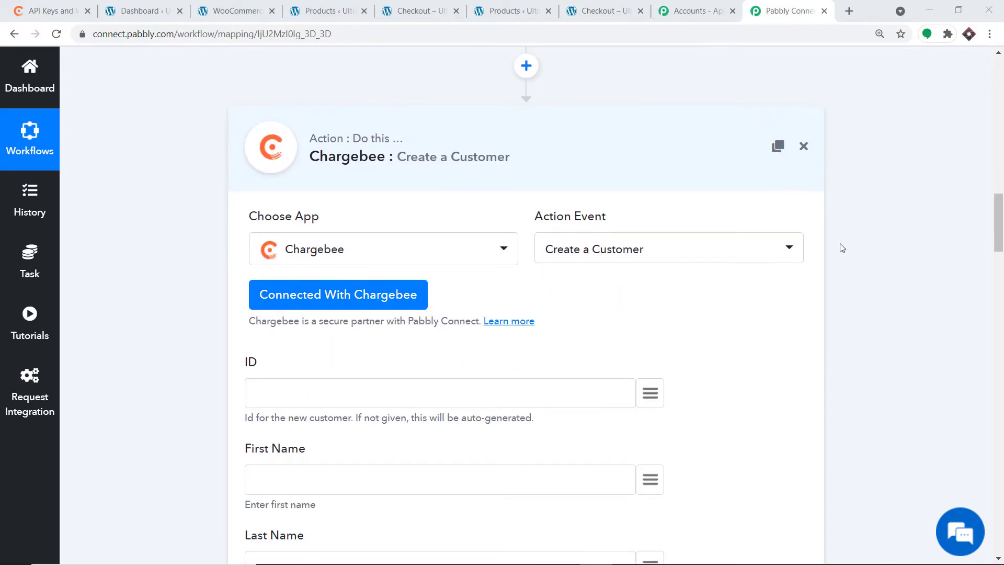
scroll(843, 248, up, 5)
Locate the order id in the WooCommerce webhook response and map it to the Chargebee customer's ID field.
drag(999, 238, 1003, 200)
scroll(754, 168, up, 15)
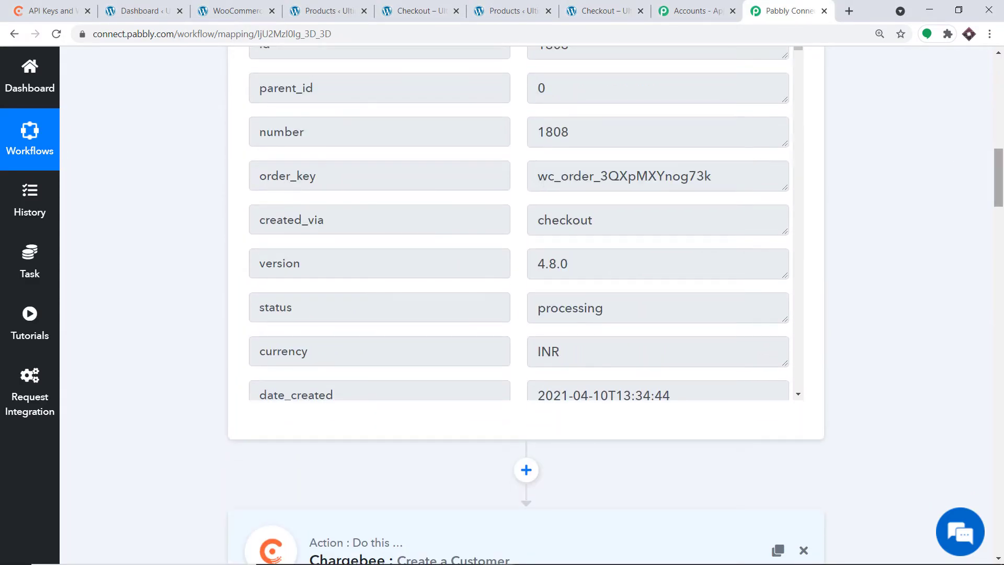
scroll(753, 168, up, 3)
drag(569, 173, 531, 173)
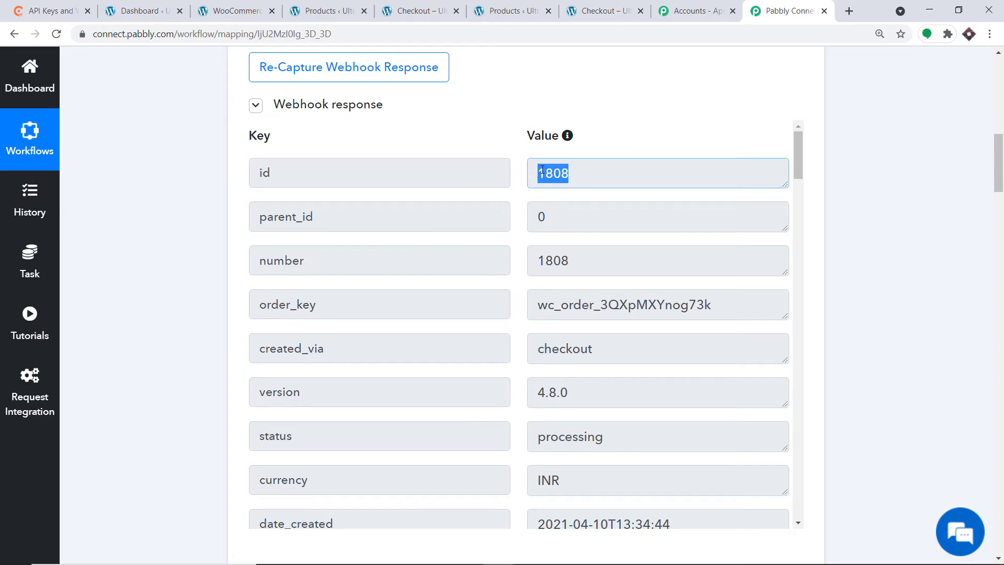
drag(998, 168, 992, 241)
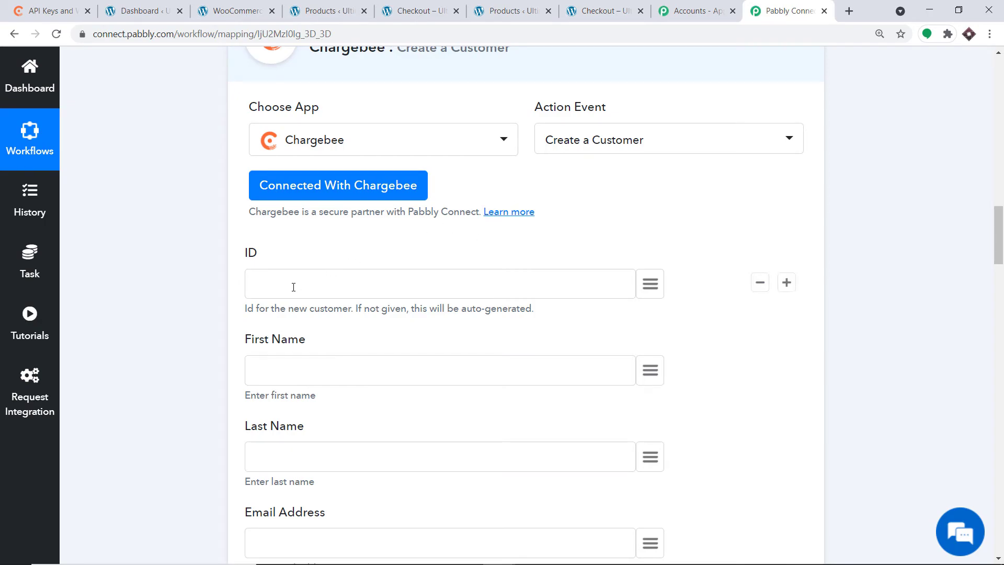
click(650, 284)
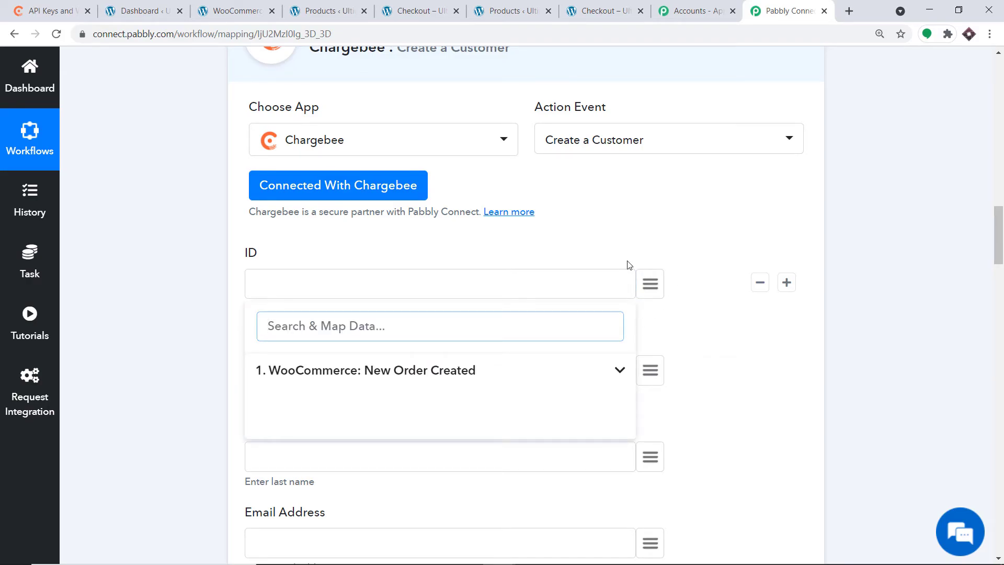
click(297, 380)
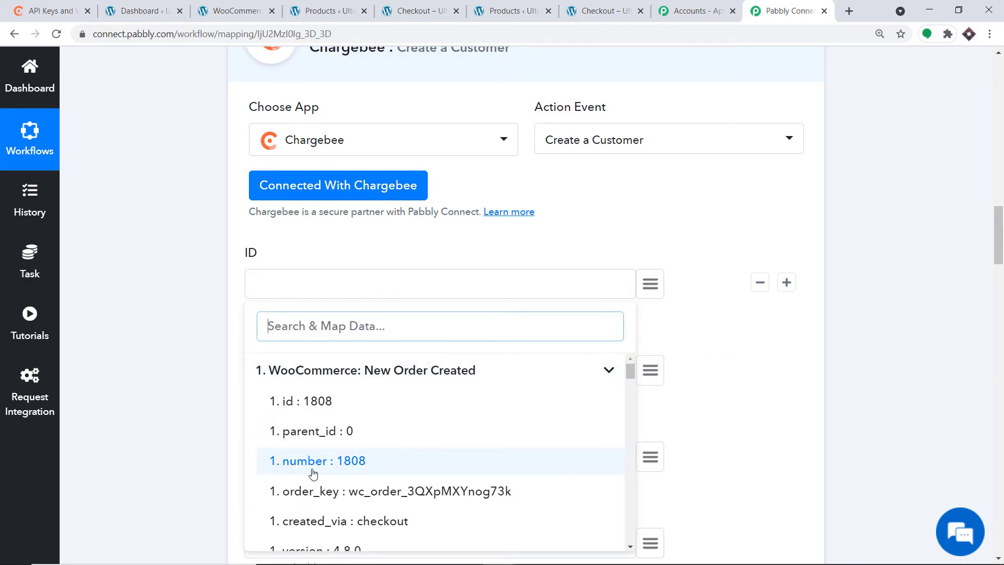
click(296, 401)
Map the WooCommerce billing > first_name value to the Chargebee customer's First Name field.
scroll(538, 291, down, 3)
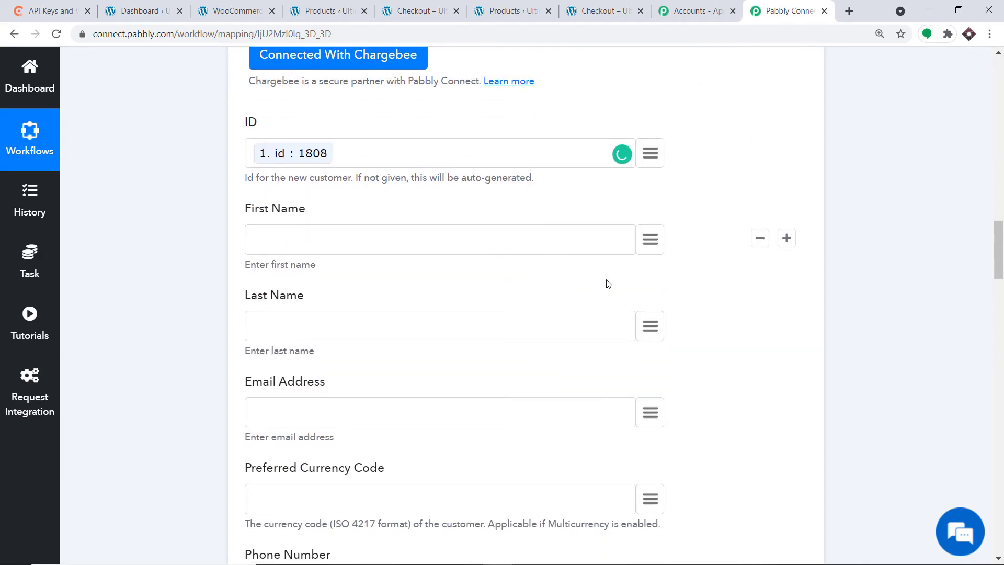
click(649, 241)
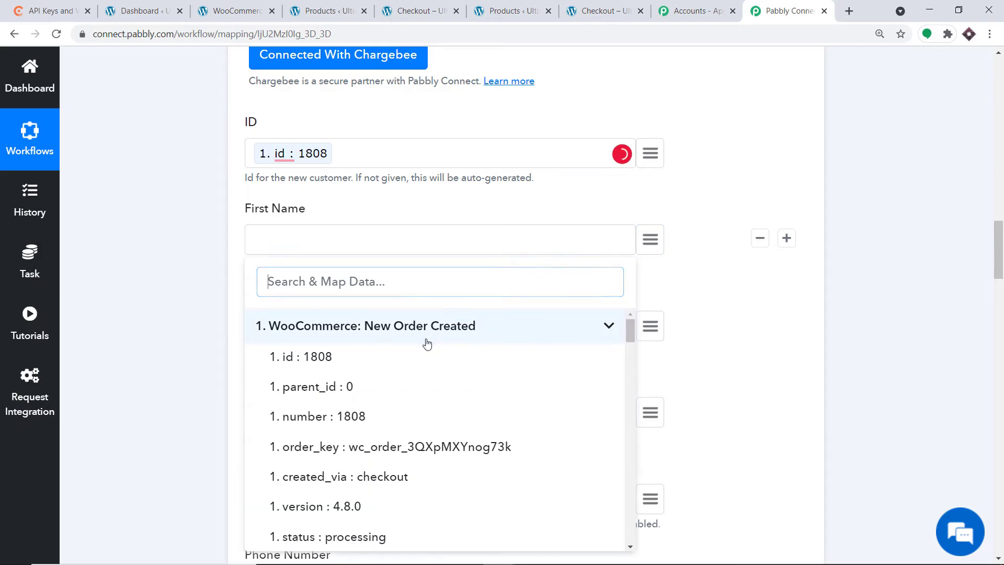
scroll(332, 417, down, 3)
scroll(335, 418, down, 10)
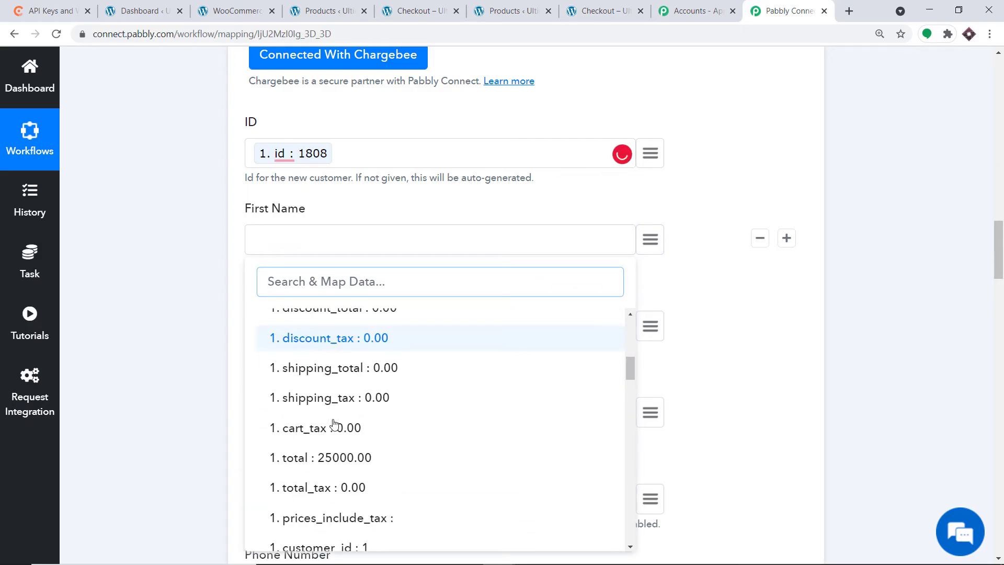
click(446, 328)
Map the WooCommerce billing > last_name value to the Chargebee customer's Last Name field.
scroll(539, 281, down, 3)
click(650, 195)
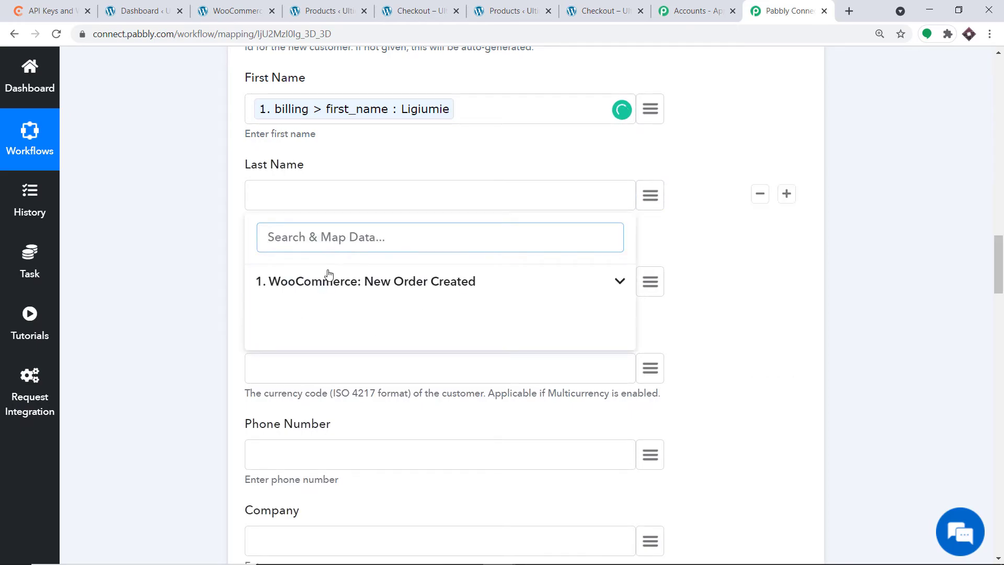
scroll(347, 426, down, 5)
scroll(351, 435, down, 8)
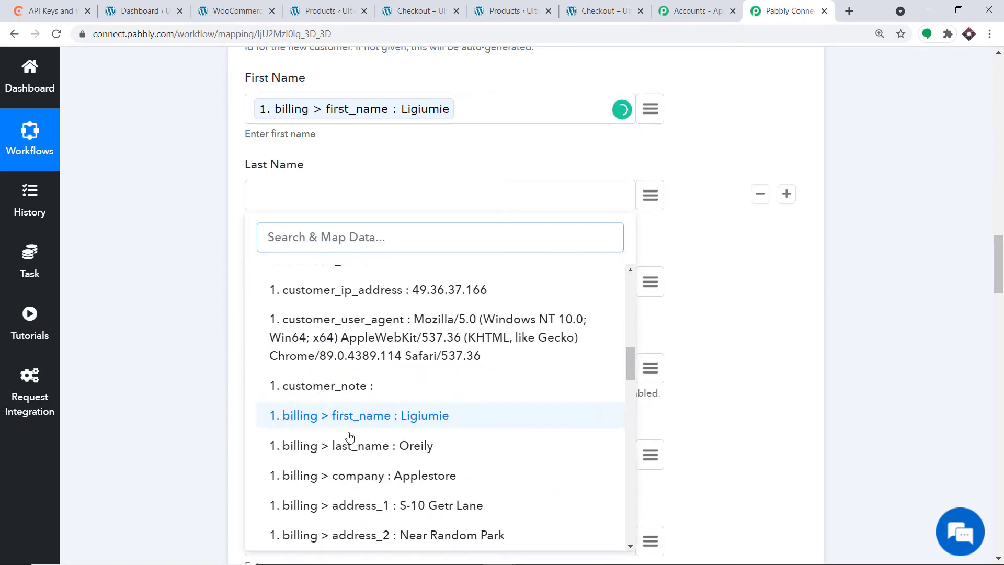
click(393, 316)
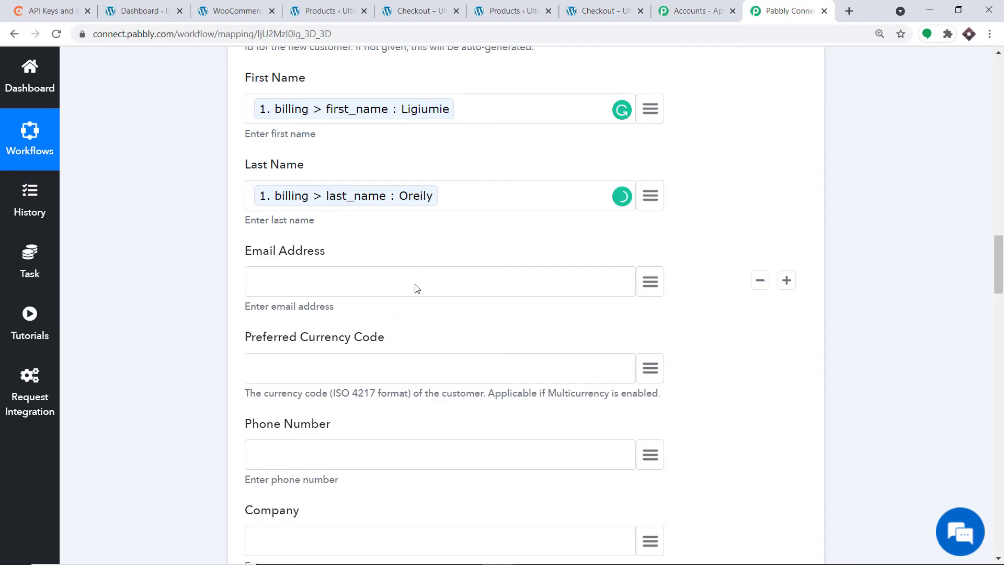
Map the WooCommerce billing > email value to the customer's Email Address field.
scroll(471, 251, down, 1)
click(653, 217)
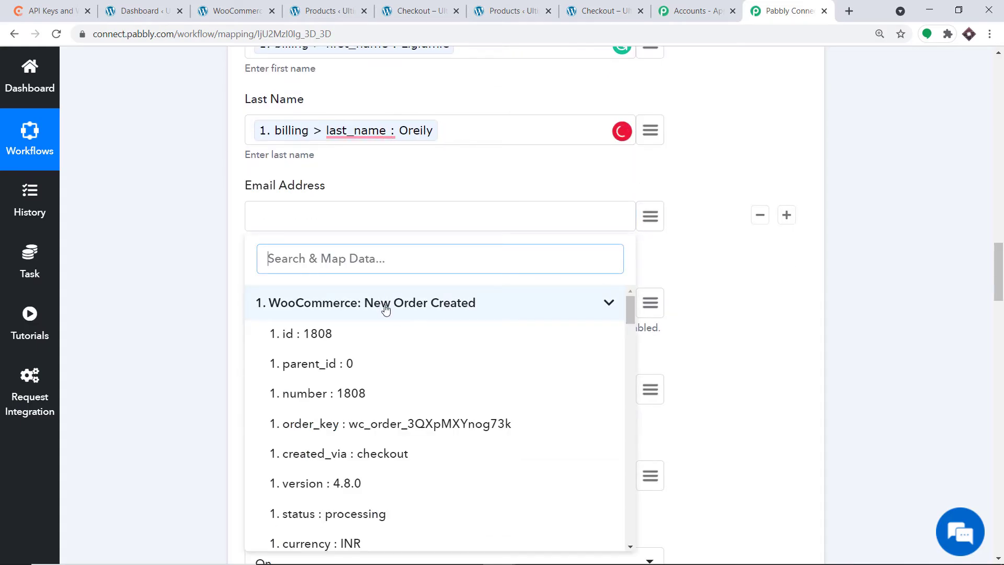
scroll(410, 361, down, 8)
scroll(411, 369, down, 5)
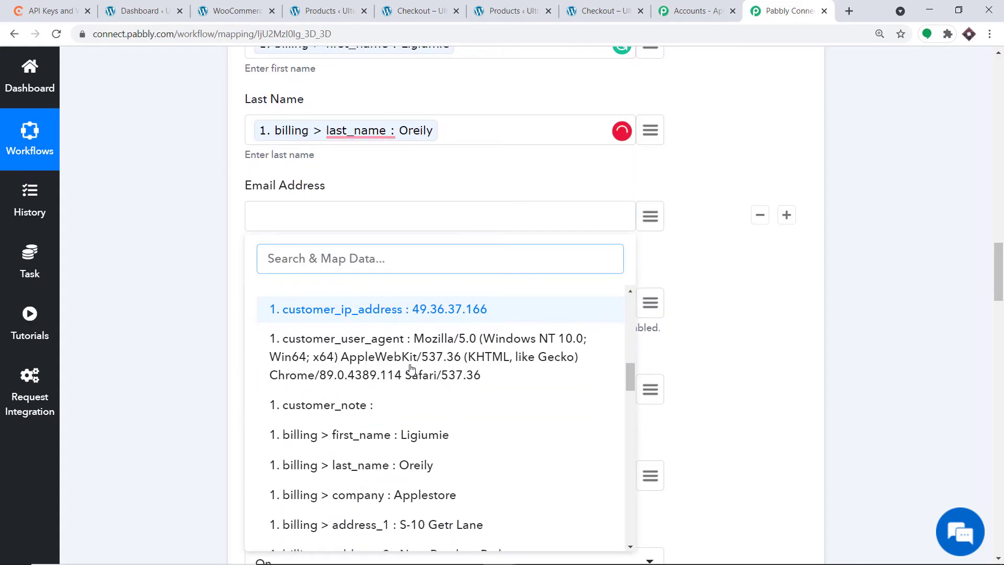
scroll(417, 387, down, 2)
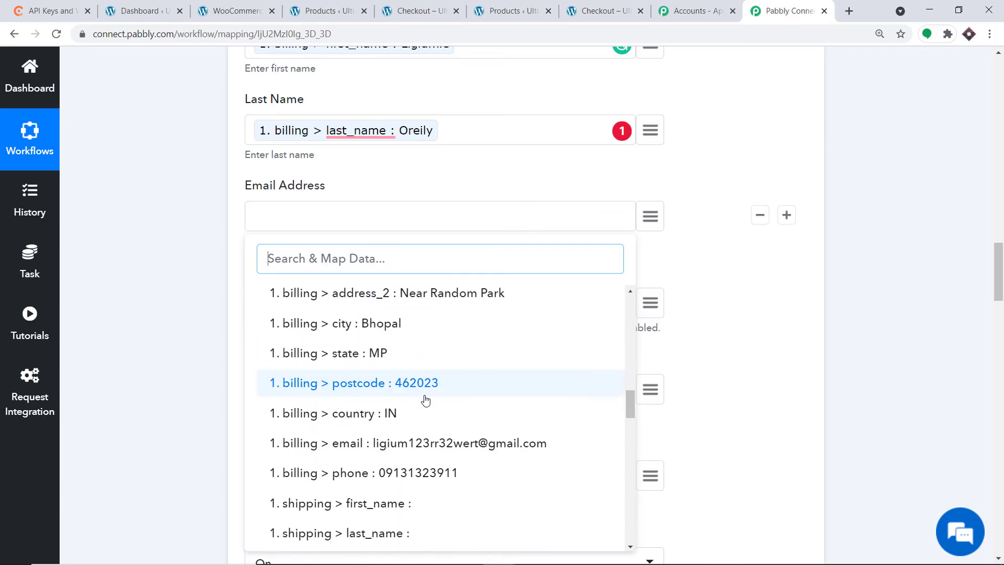
click(426, 443)
Search the order data for "ph" and map the billing > phone value to the customer's Phone Number field.
scroll(441, 314, down, 3)
scroll(440, 258, down, 1)
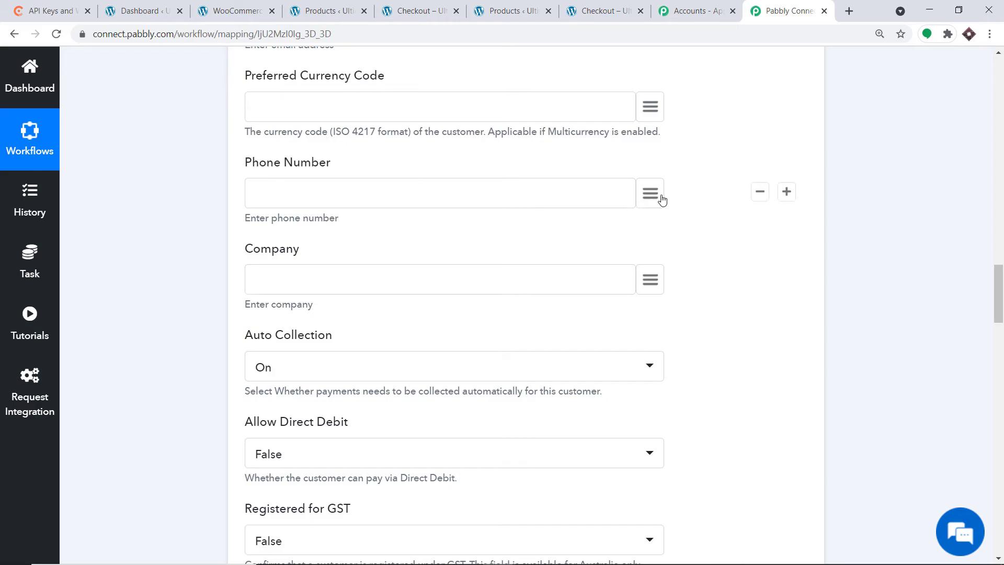
click(646, 192)
click(371, 289)
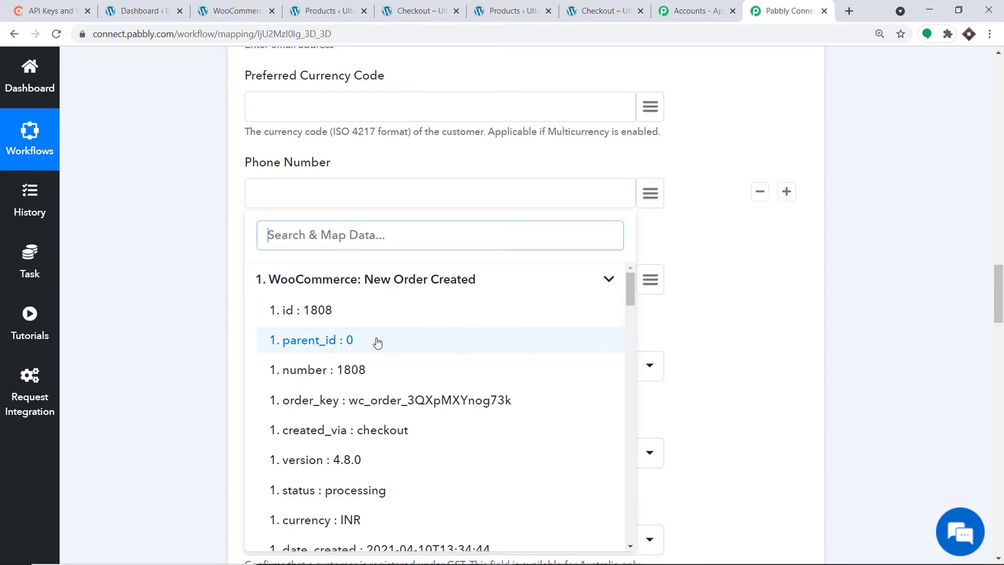
scroll(378, 345, down, 3)
scroll(380, 351, down, 10)
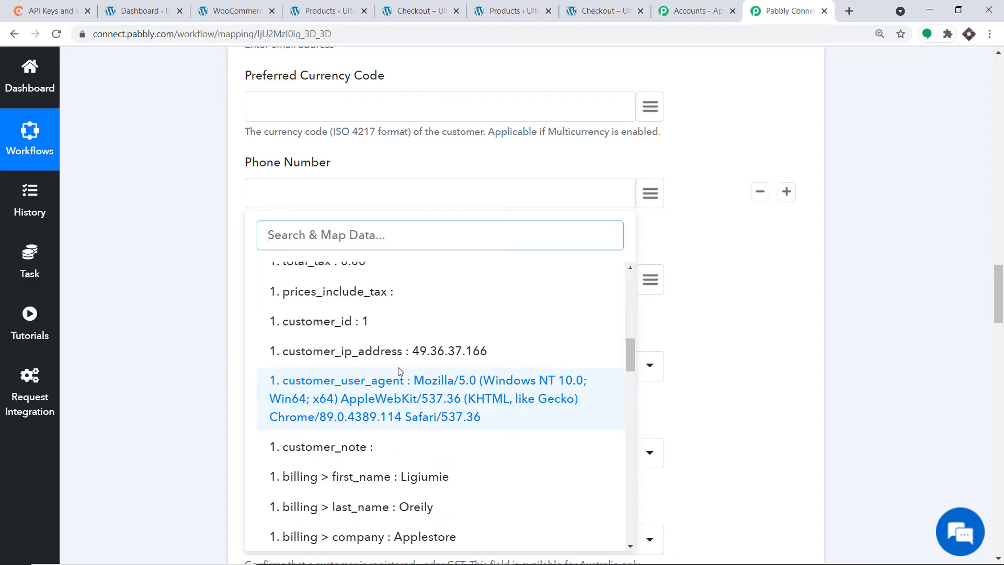
scroll(402, 372, down, 9)
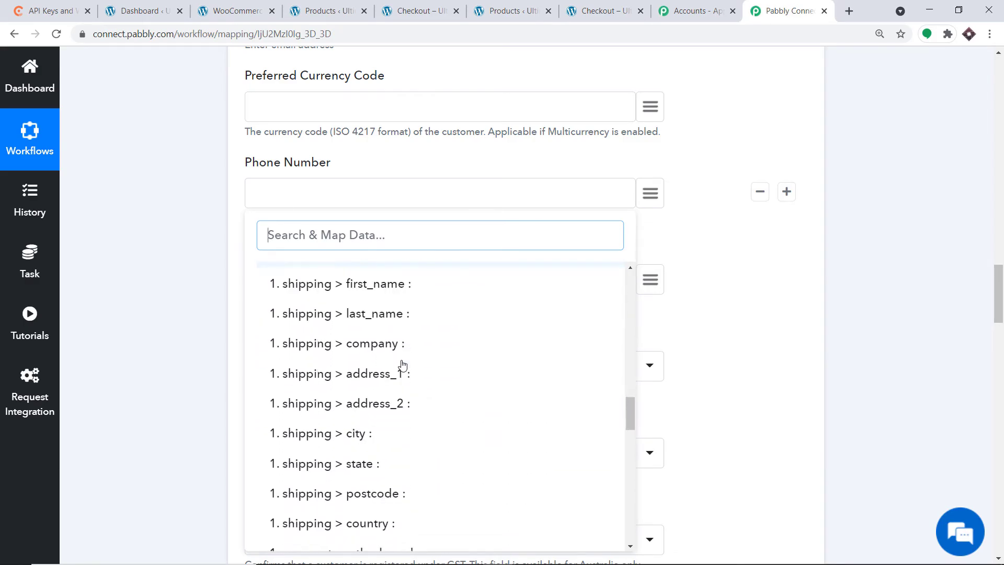
scroll(406, 372, down, 10)
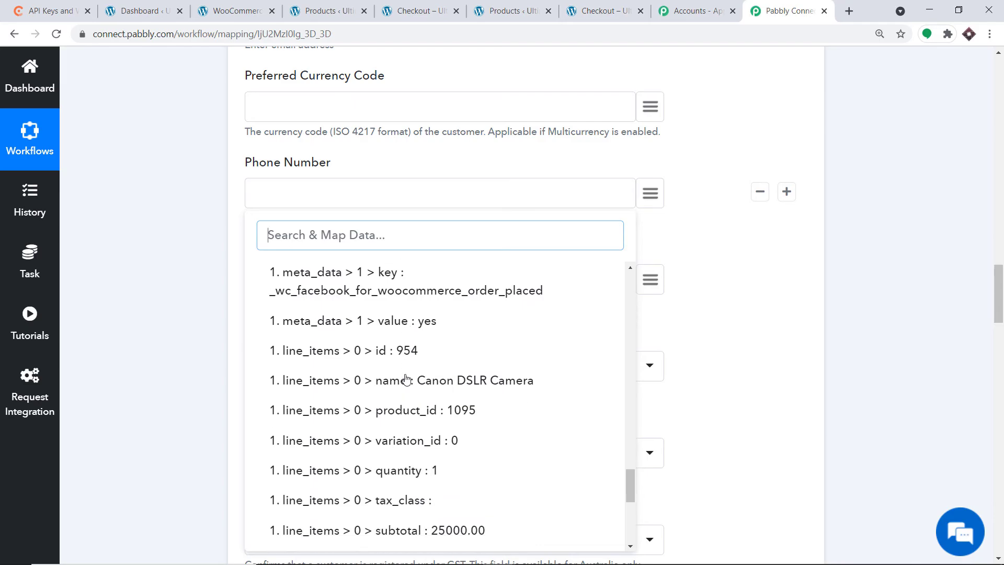
scroll(406, 377, down, 4)
scroll(434, 380, up, 5)
scroll(434, 374, up, 10)
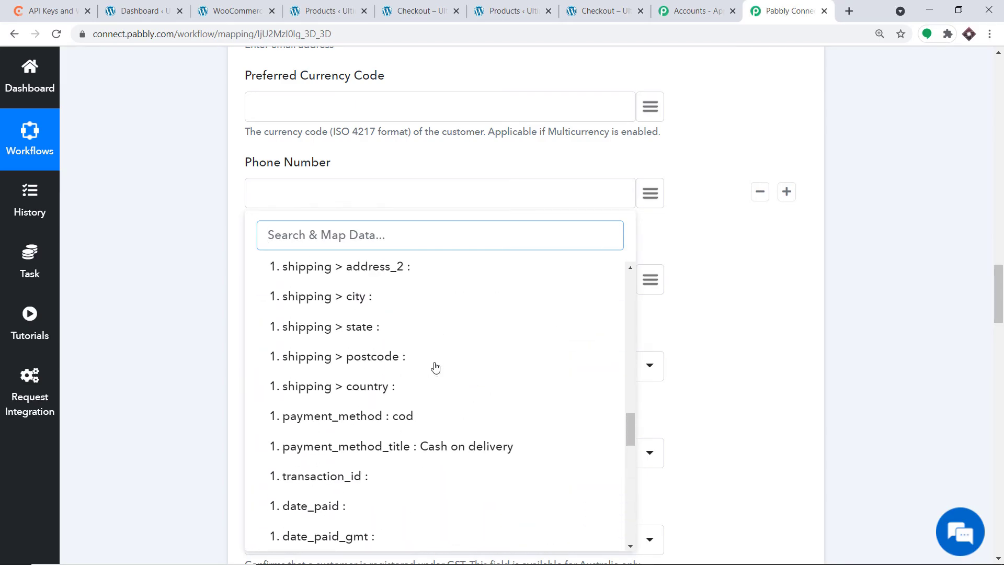
scroll(434, 367, up, 10)
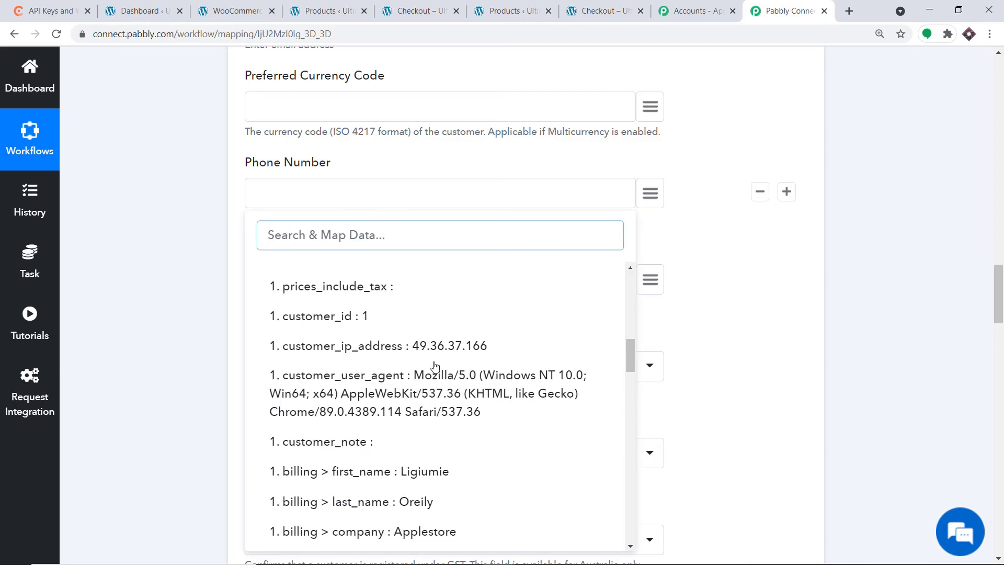
scroll(434, 366, up, 8)
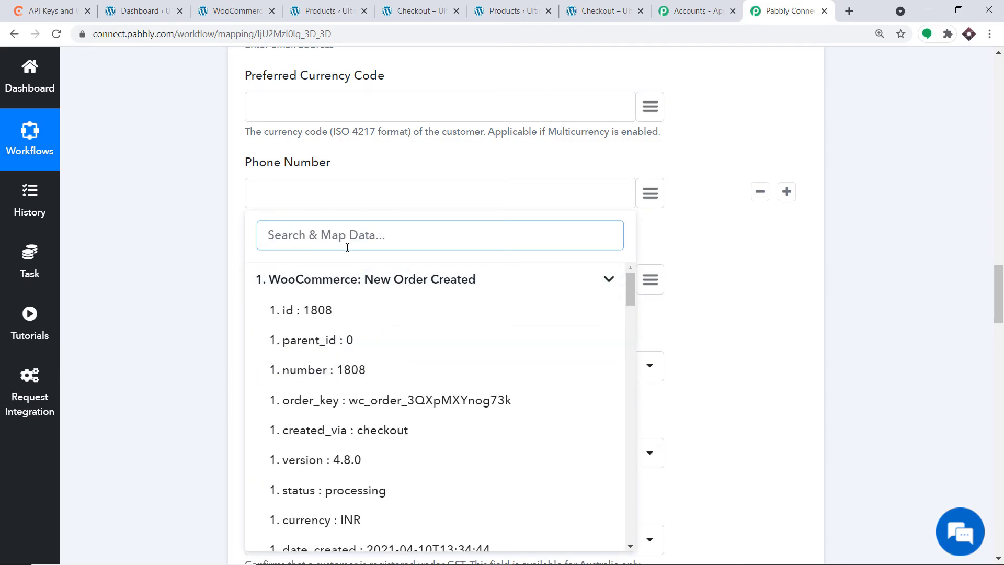
text(ph)
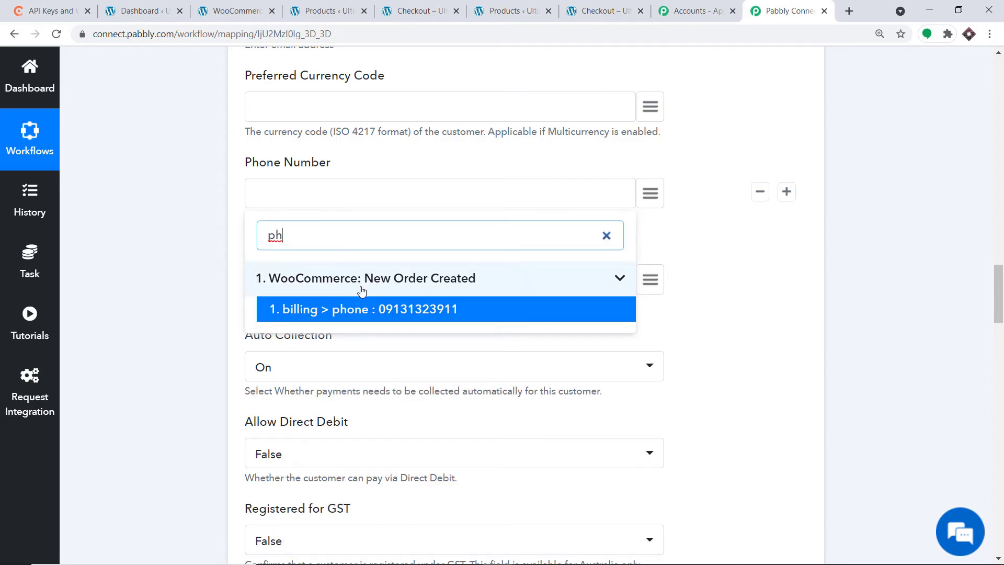
click(337, 309)
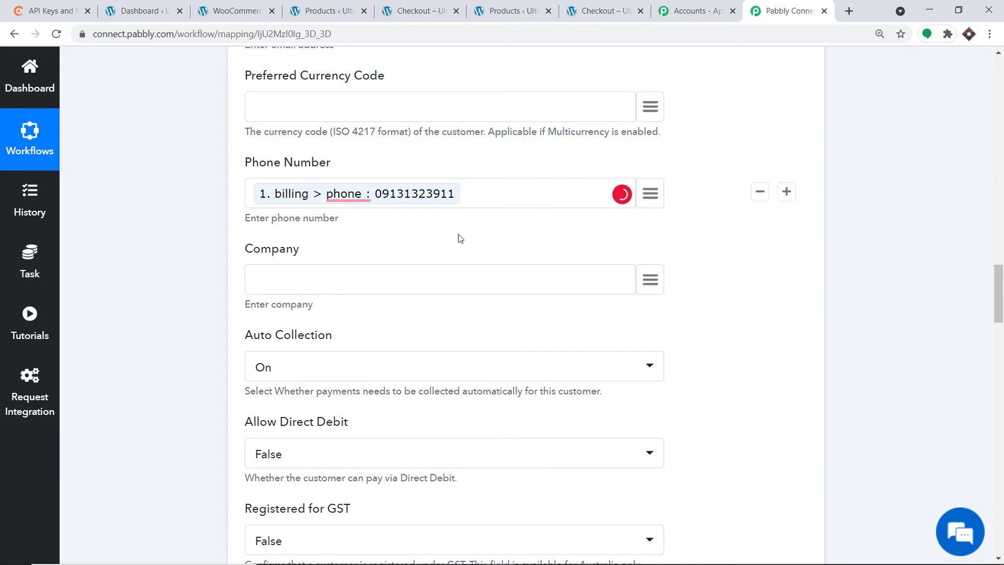
Search the order data for "appl" and map the billing > company value to the customer's Company field.
click(655, 281)
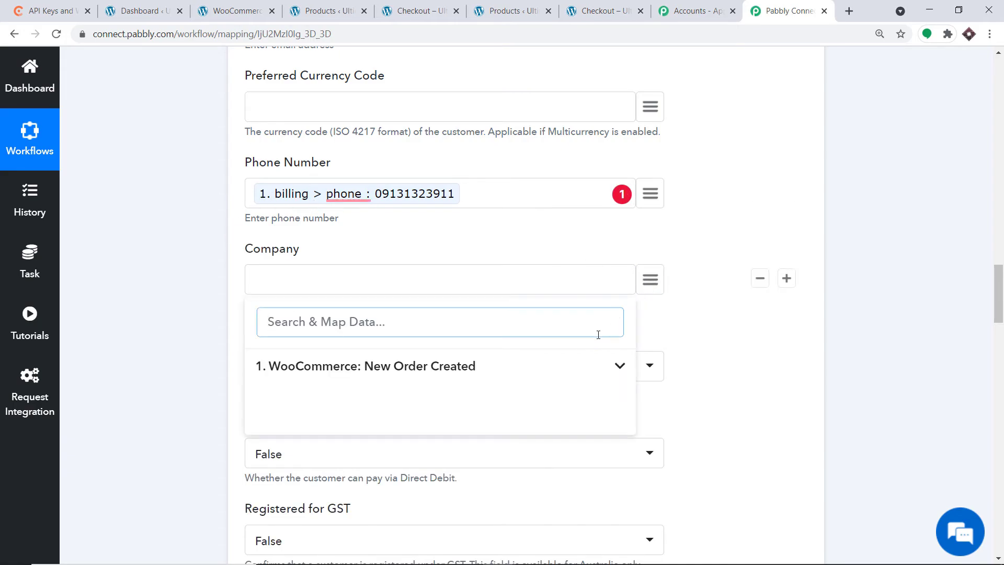
click(511, 376)
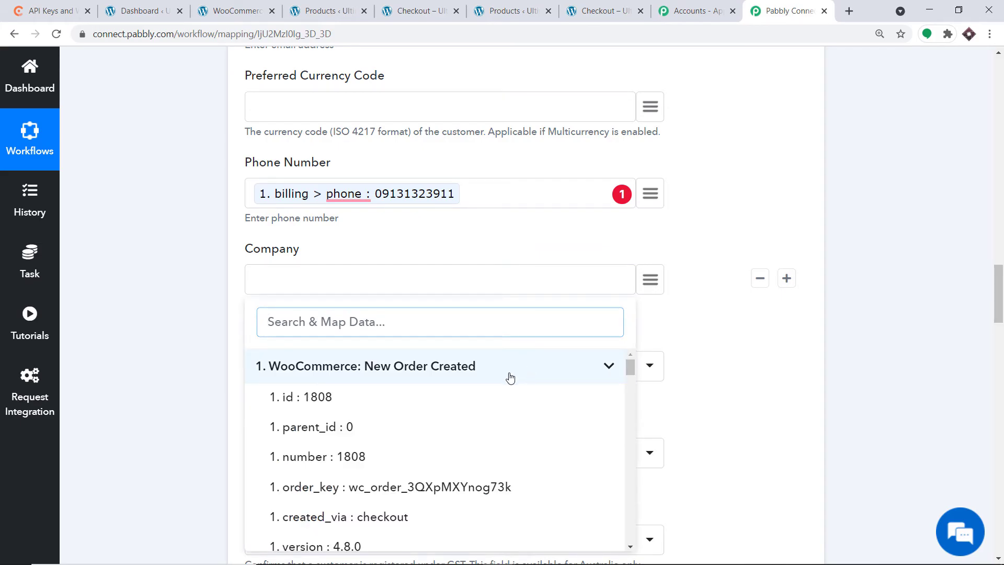
text(appl)
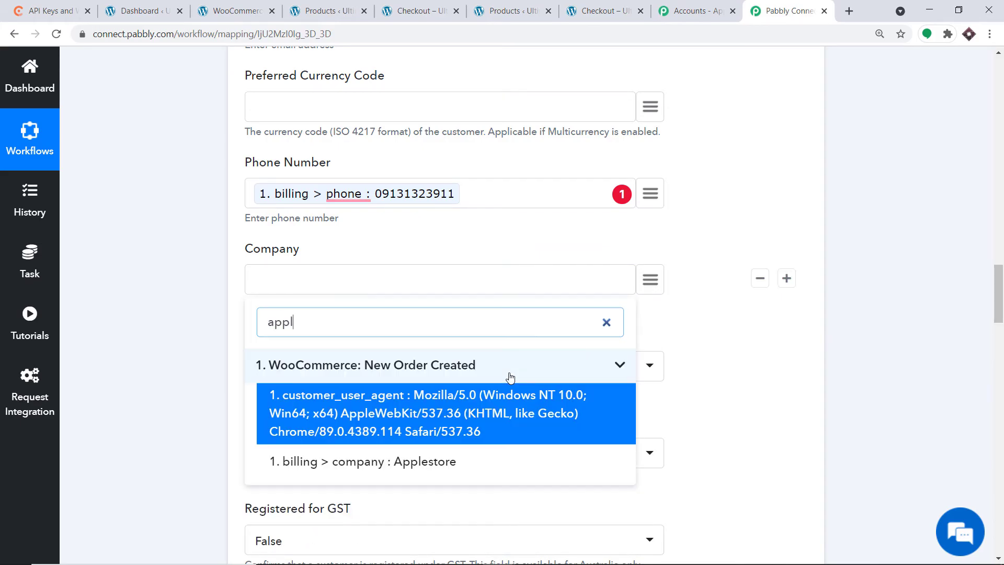
click(441, 467)
Review the Auto Collection, direct debit, GST, Taxability, Locale, invoicing and billing contact fields of the Create a Customer action.
scroll(269, 195, down, 4)
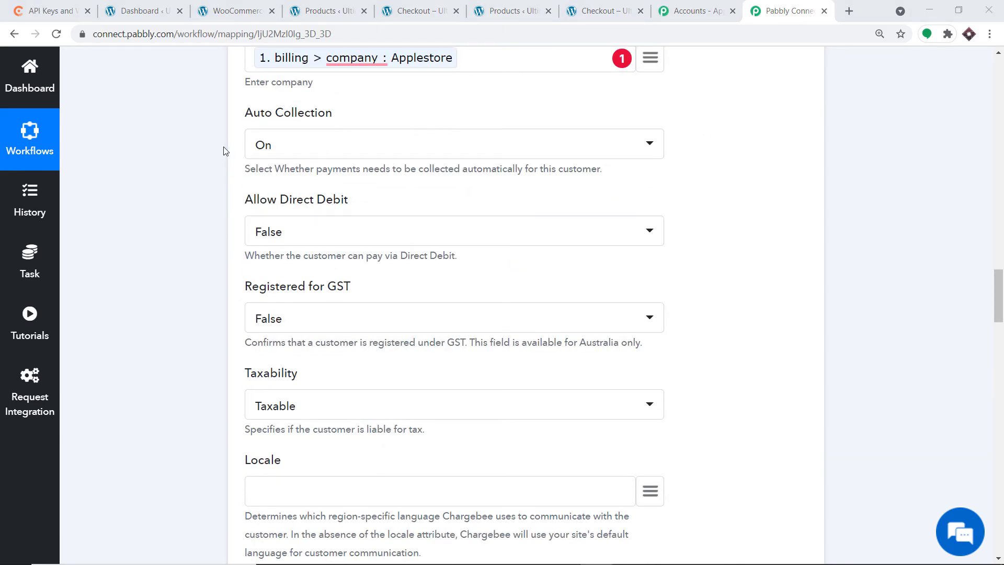
scroll(333, 200, down, 3)
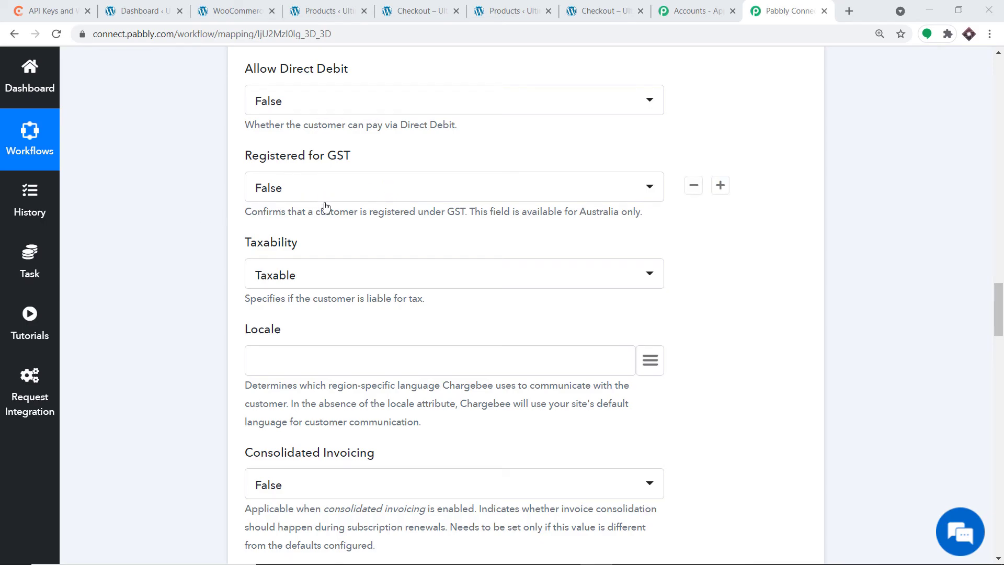
scroll(325, 203, down, 1)
scroll(287, 197, down, 1)
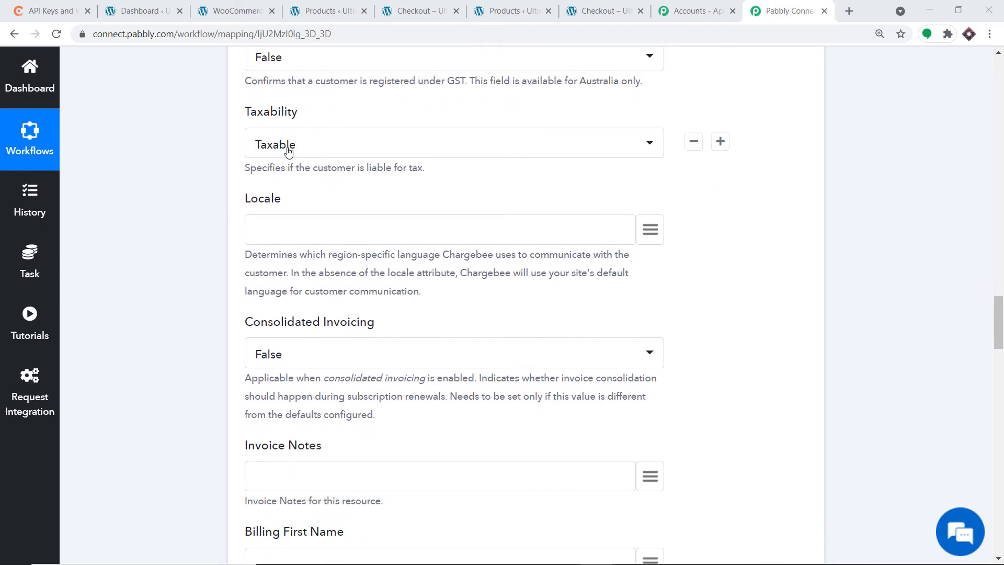
scroll(341, 183, down, 2)
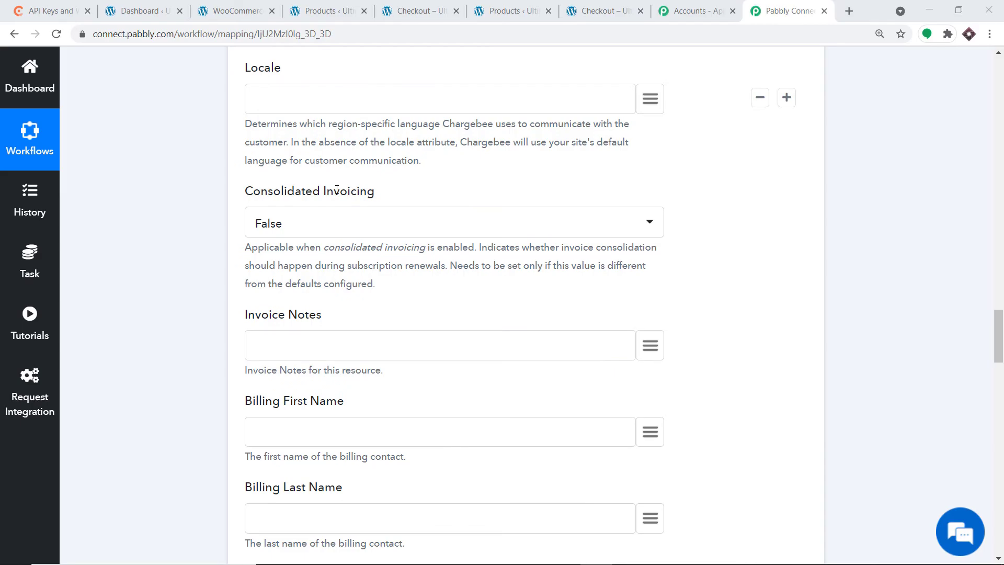
scroll(337, 189, down, 3)
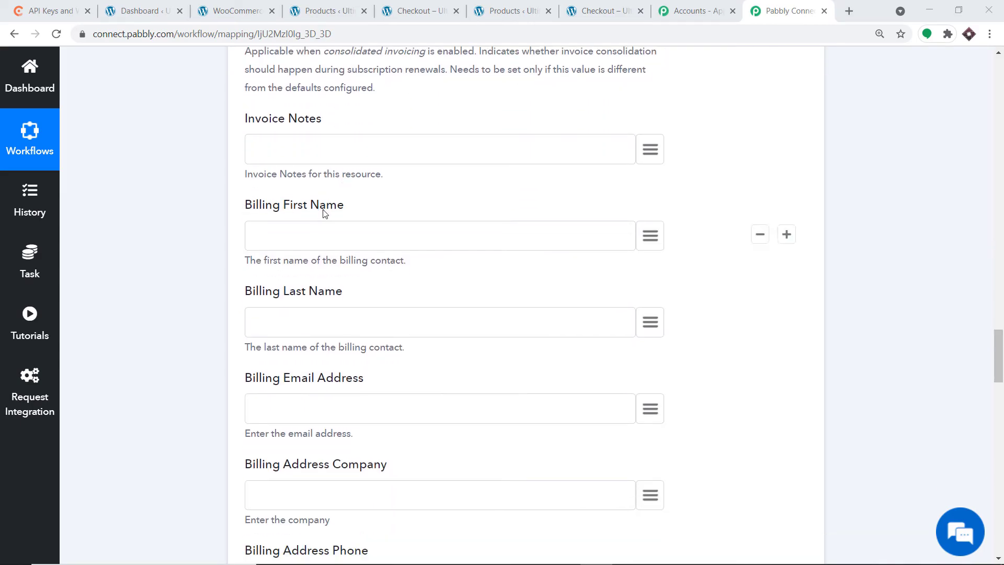
scroll(314, 293, down, 1)
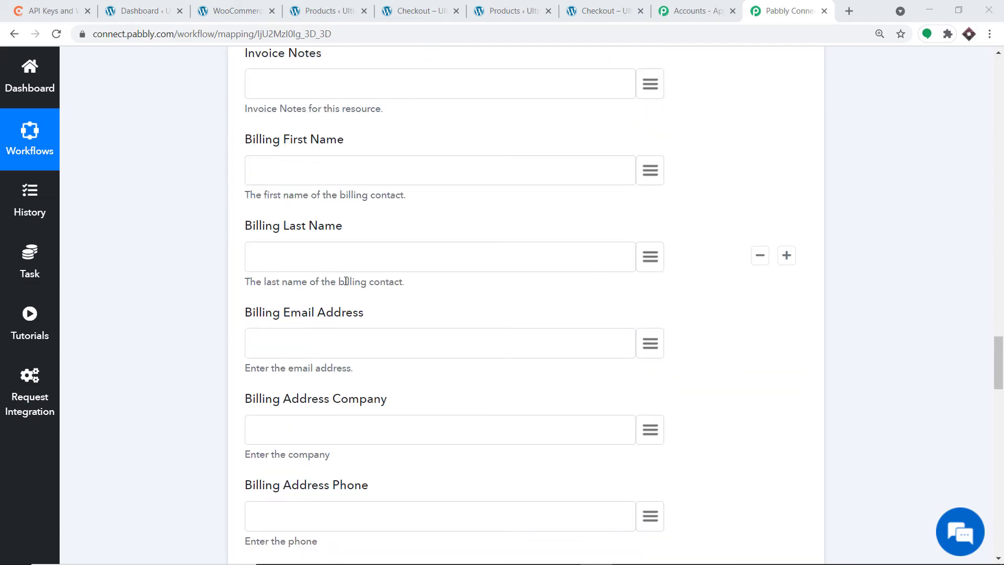
scroll(351, 285, up, 20)
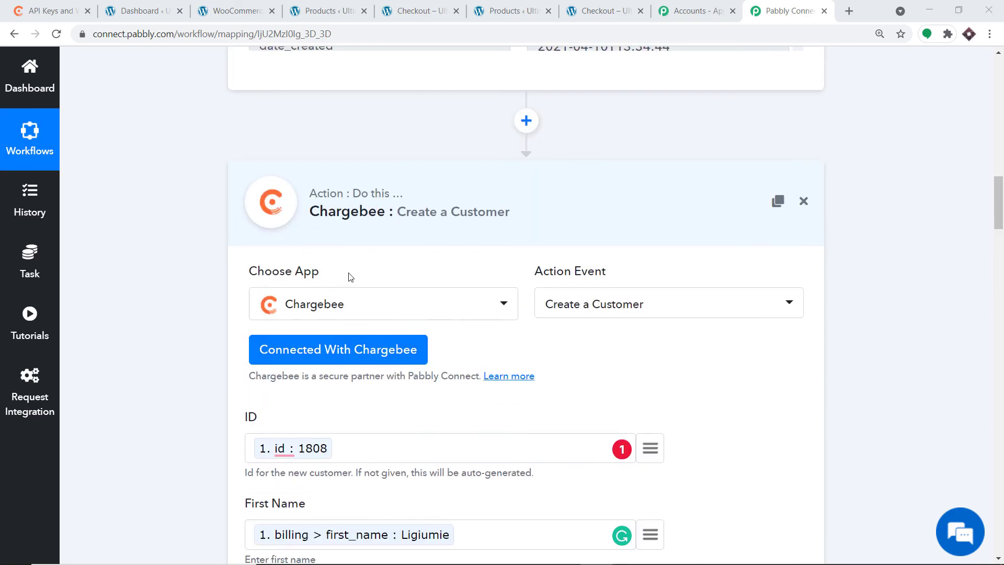
scroll(353, 302, down, 20)
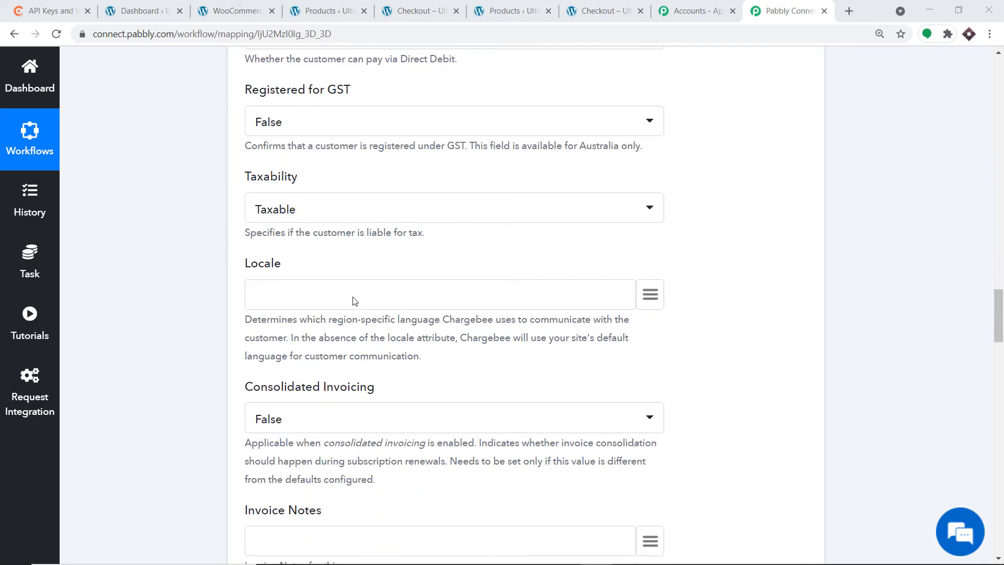
Leave the billing address fields empty and send a test request from the Chargebee Create a Customer action.
scroll(353, 302, down, 7)
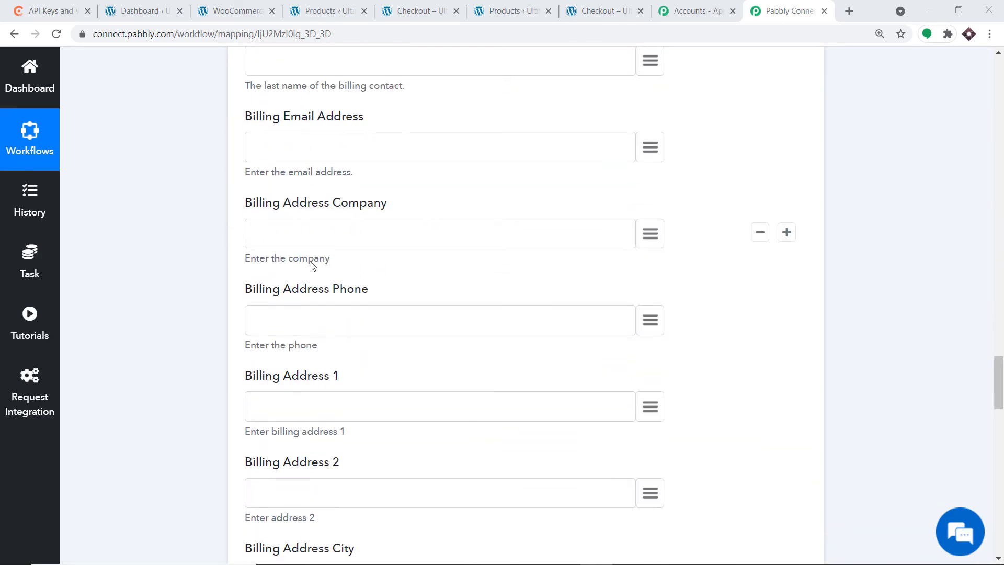
scroll(388, 291, down, 4)
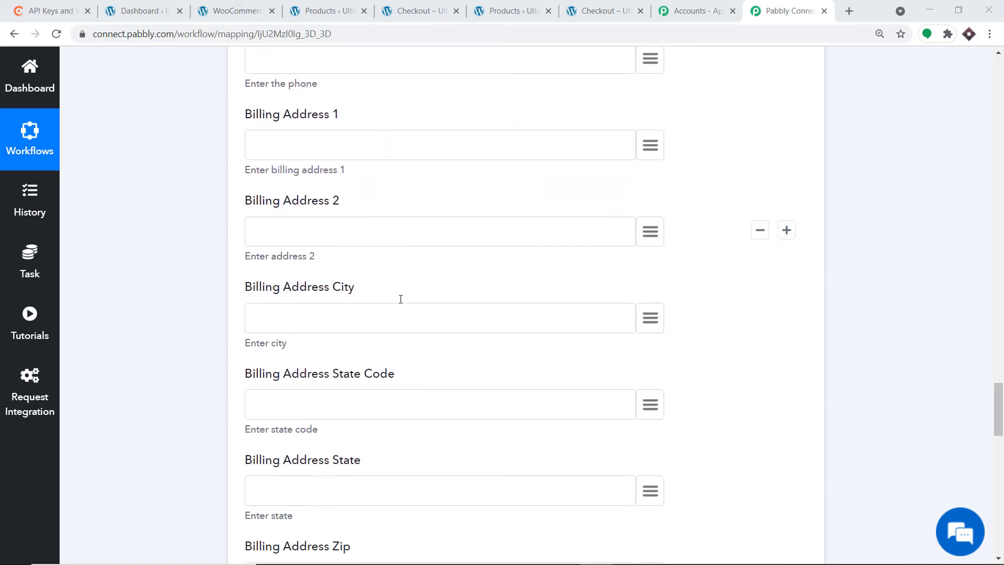
scroll(400, 299, down, 1)
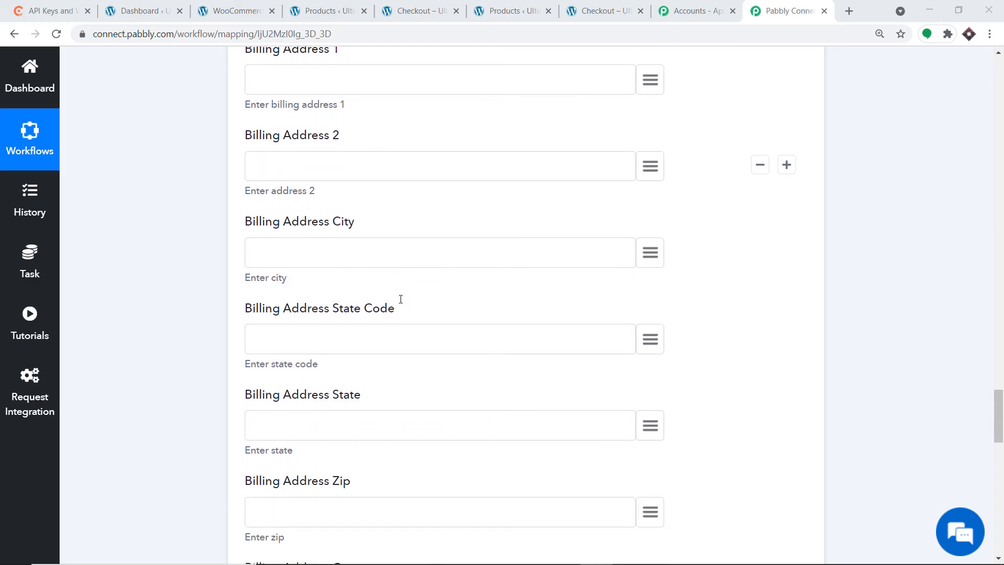
scroll(399, 303, down, 9)
click(322, 243)
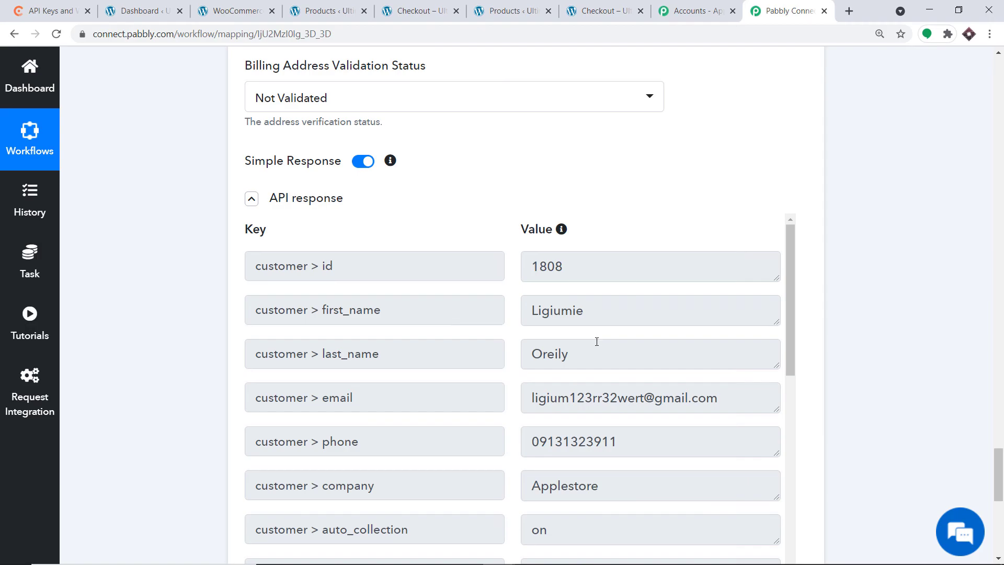
Switch to Chargebee and open the customer list to check for the newly created customer.
click(55, 11)
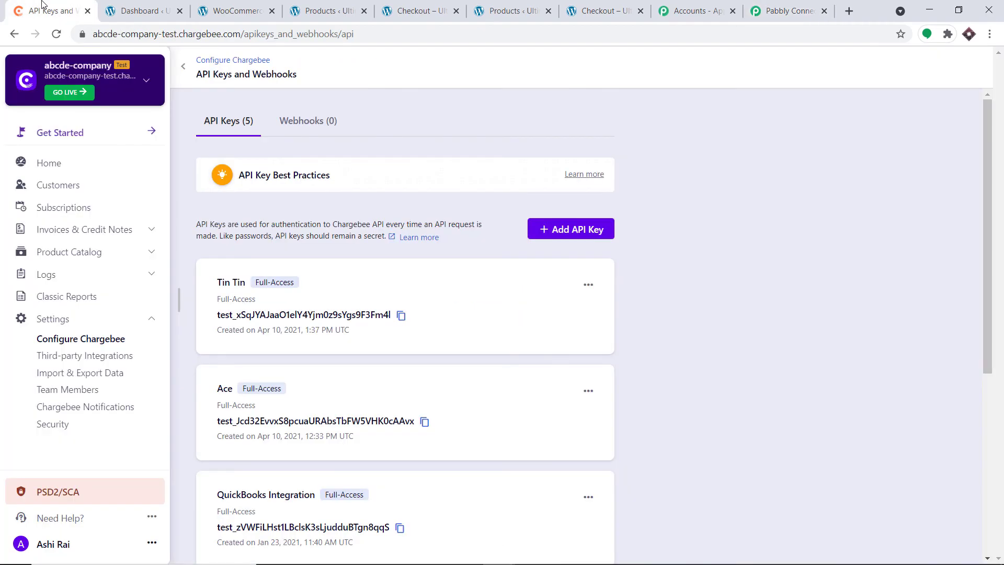
click(56, 34)
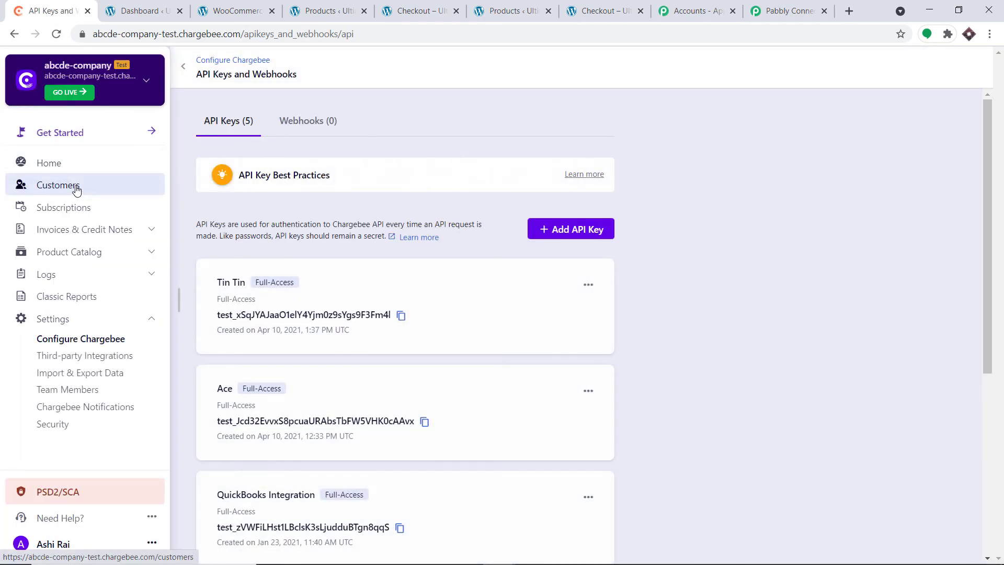
click(75, 187)
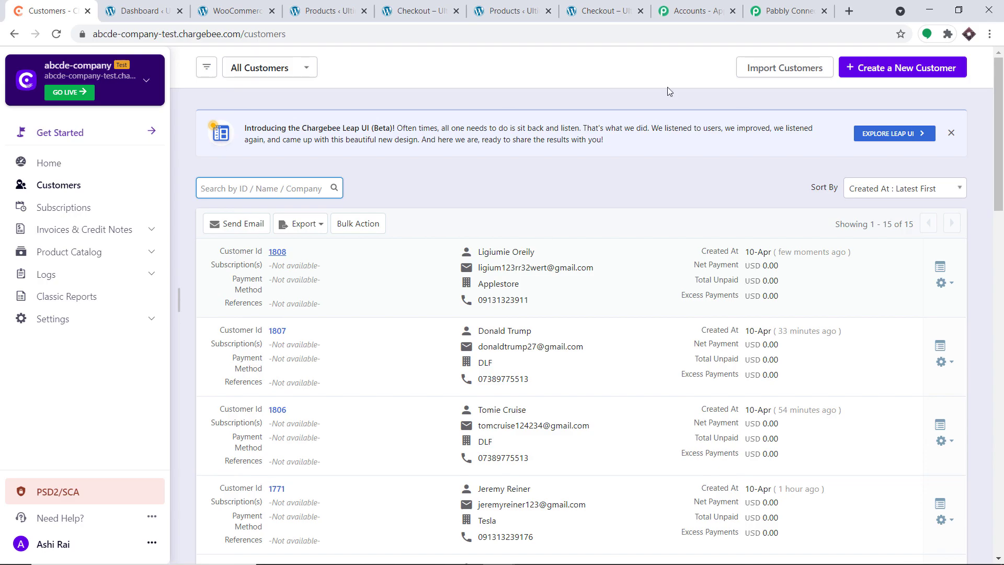
Return to the WooCommerce To Chargebee workflow in Pabbly Connect and collapse both the Chargebee action and the WooCommerce trigger.
click(787, 11)
scroll(523, 303, up, 8)
scroll(590, 231, up, 20)
click(708, 233)
drag(999, 403, 999, 100)
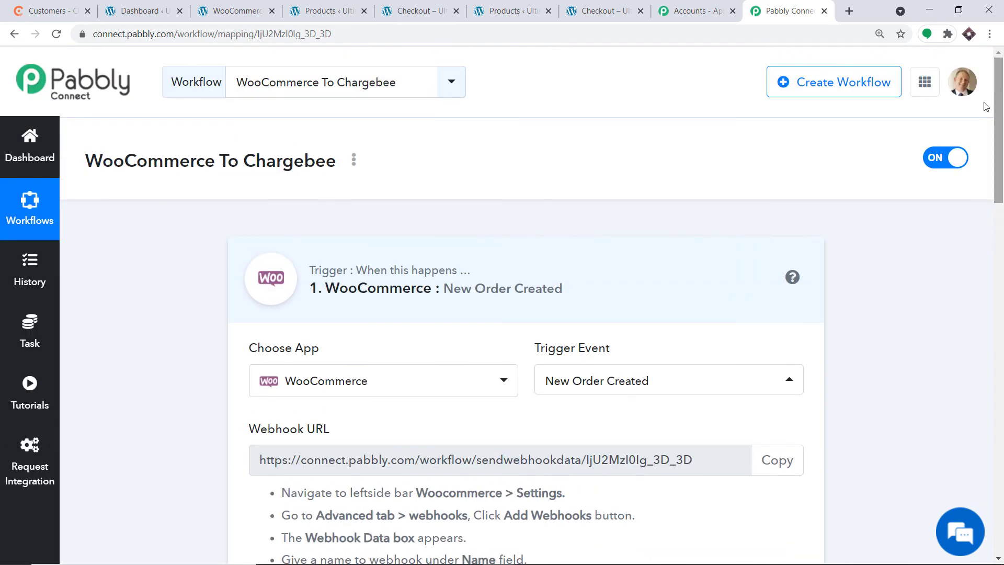
click(762, 237)
drag(1003, 190, 1003, 245)
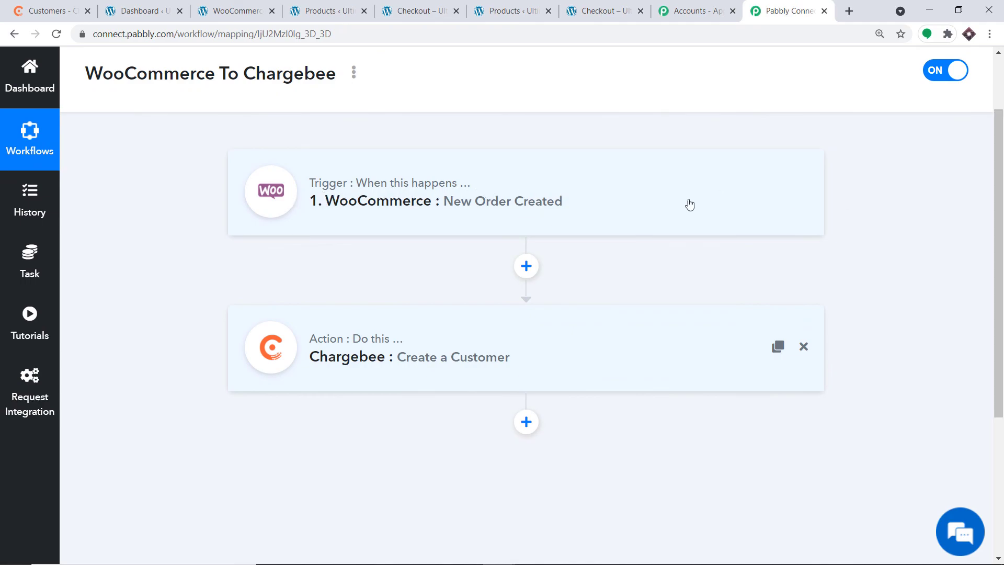